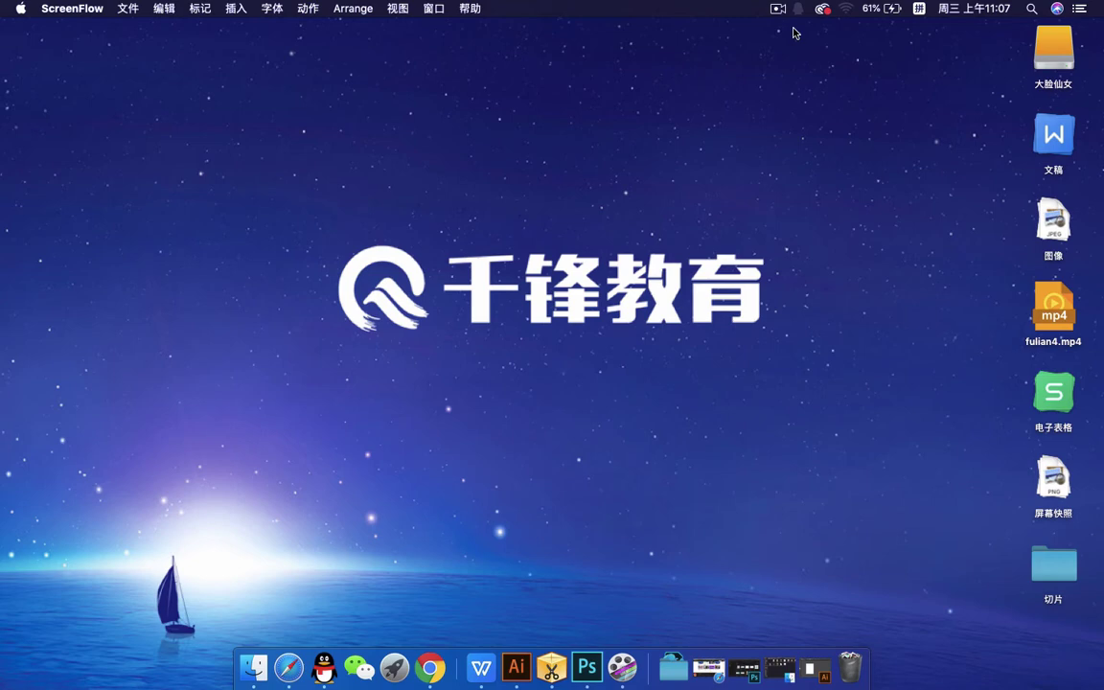
- Open the 房地产单页 folder and preview the two sample flyer layouts and their source photos
left_click(782, 668)
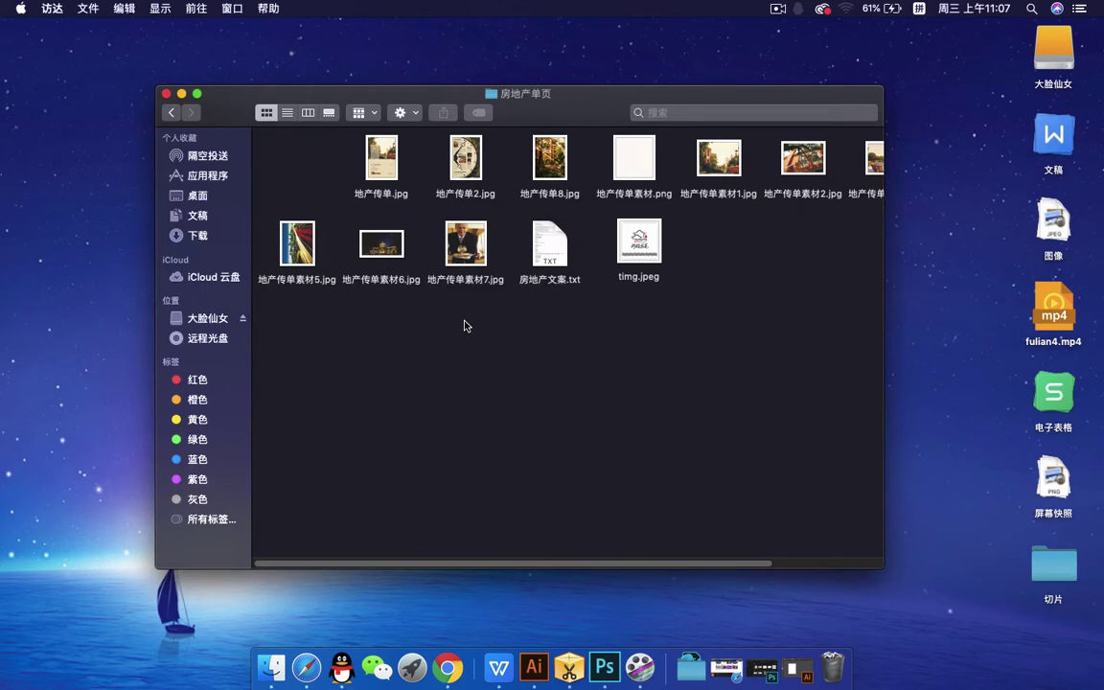
left_click(373, 161)
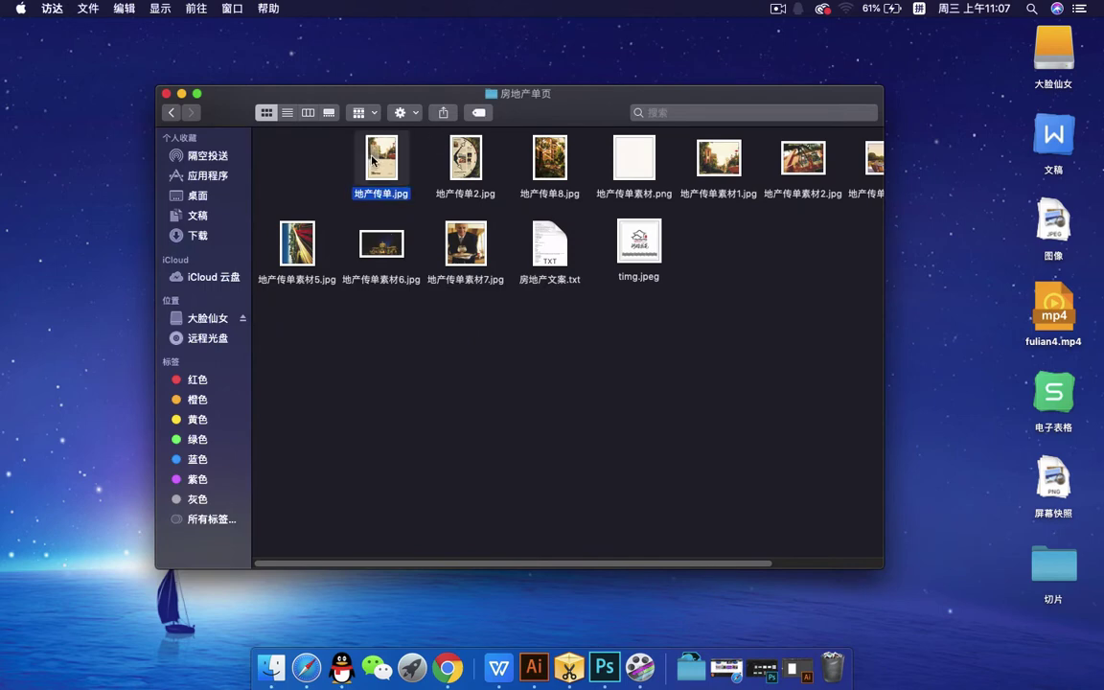
key("space")
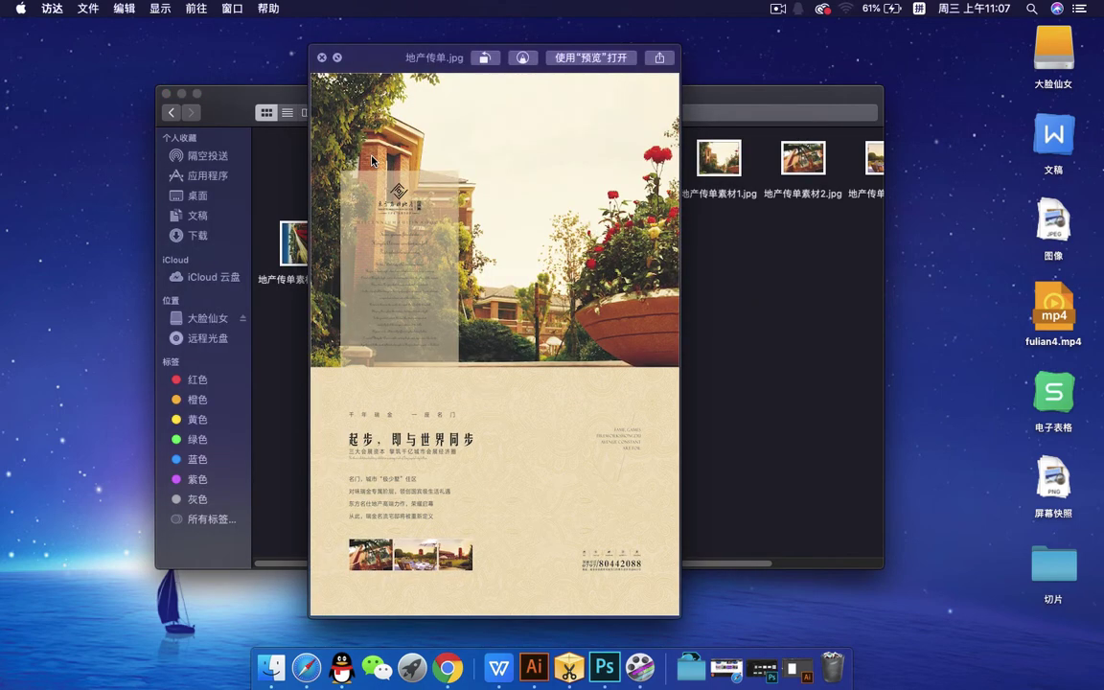
key("Right")
key("Right")
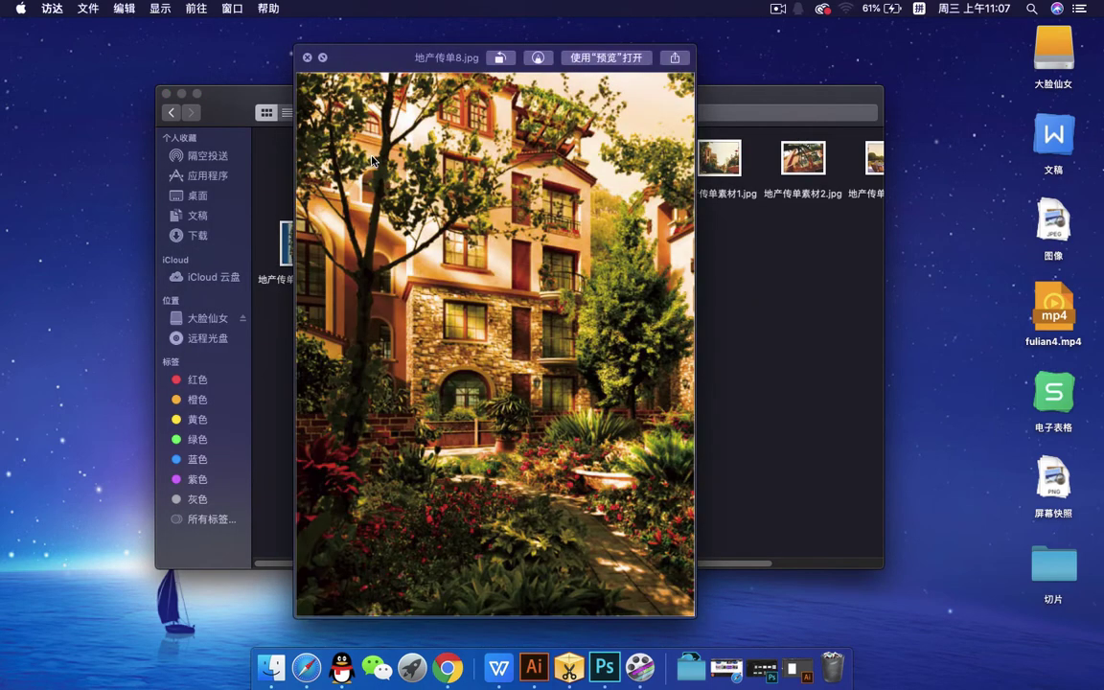
key("Right")
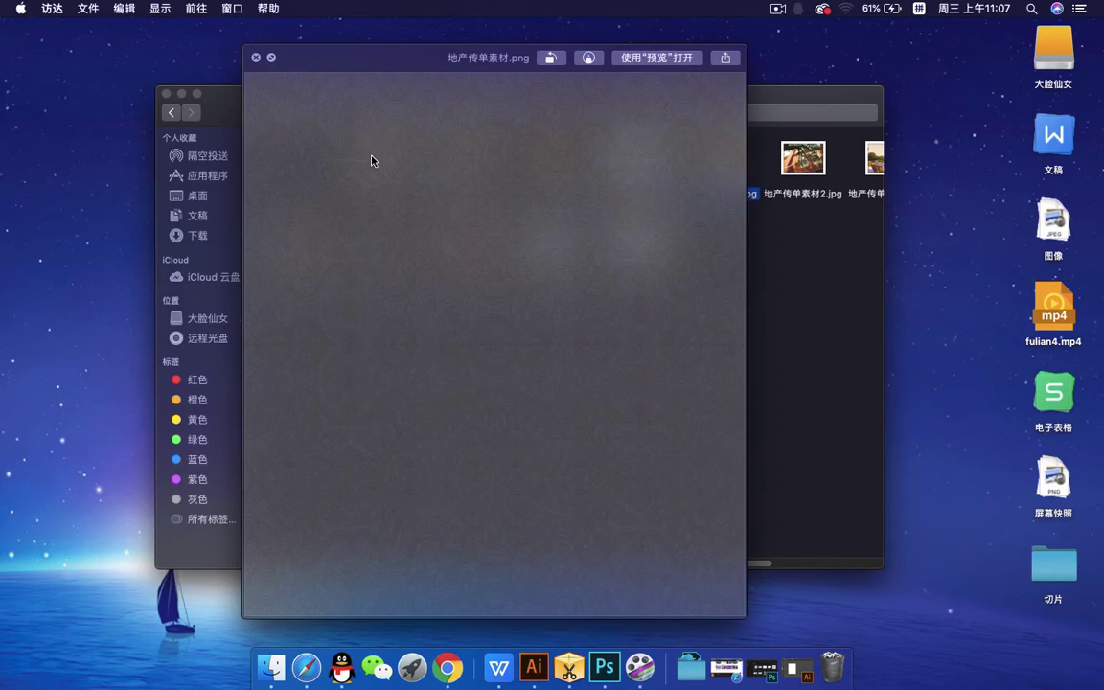
key("Right")
key("Right")
key("Right")
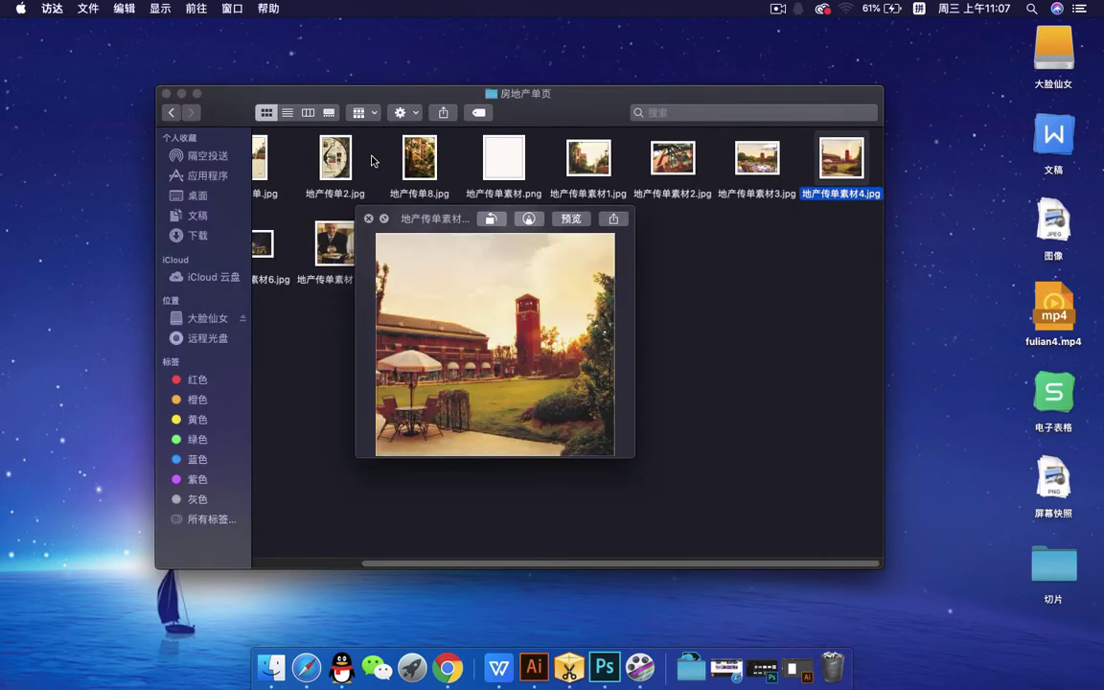
key("Left")
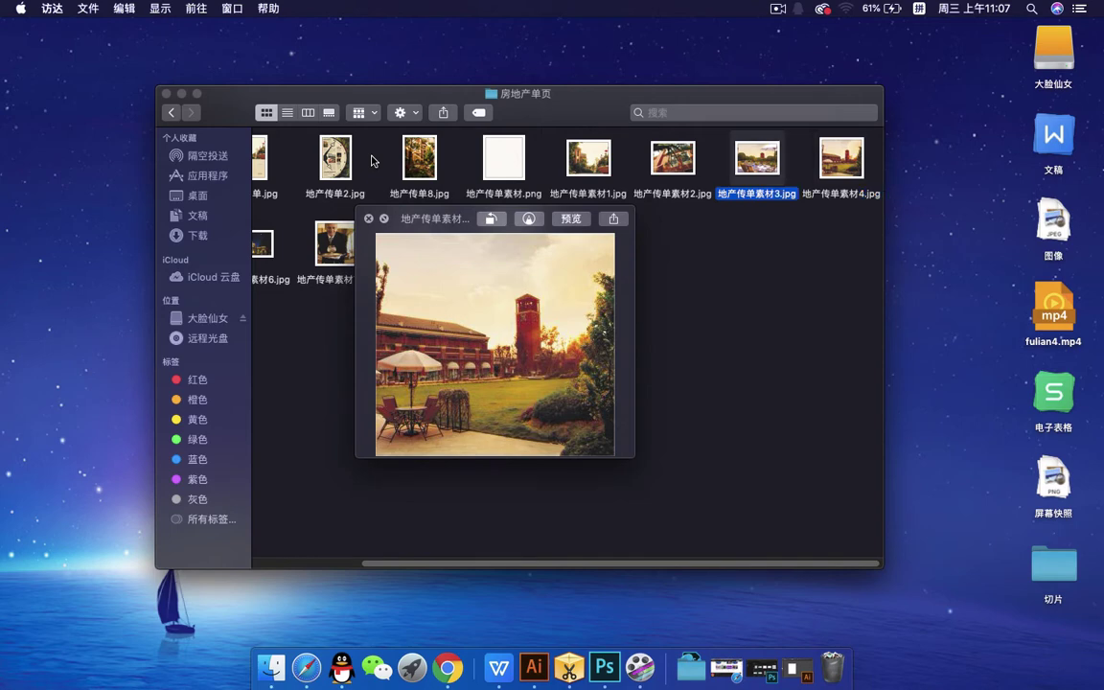
key("Left")
key("Left")
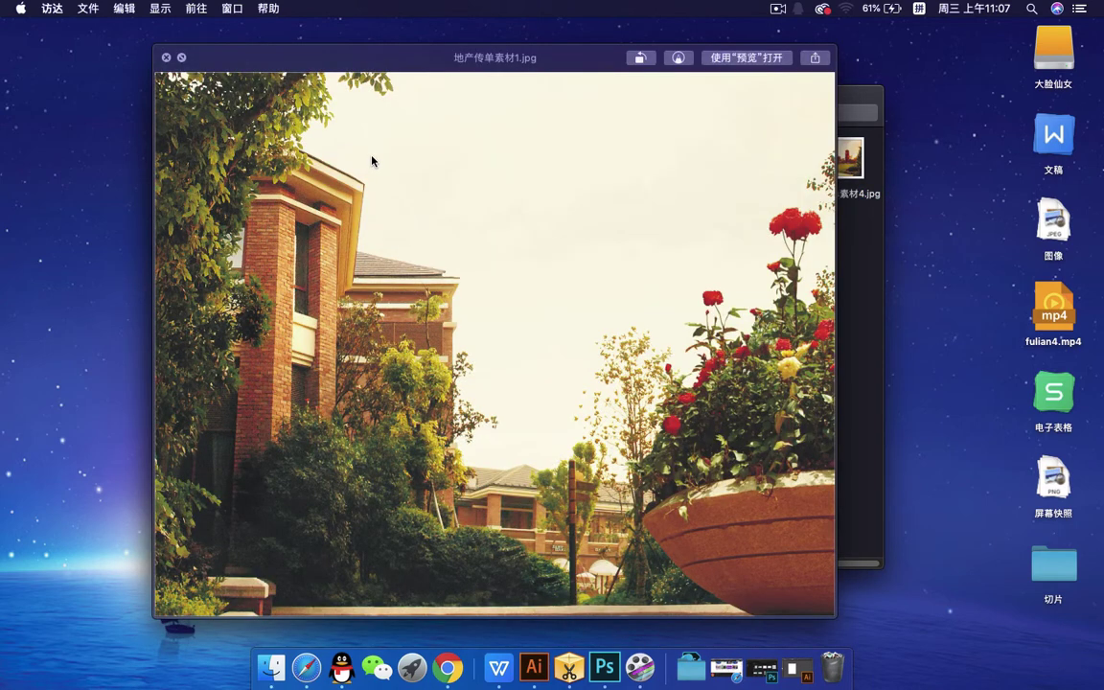
key("Left")
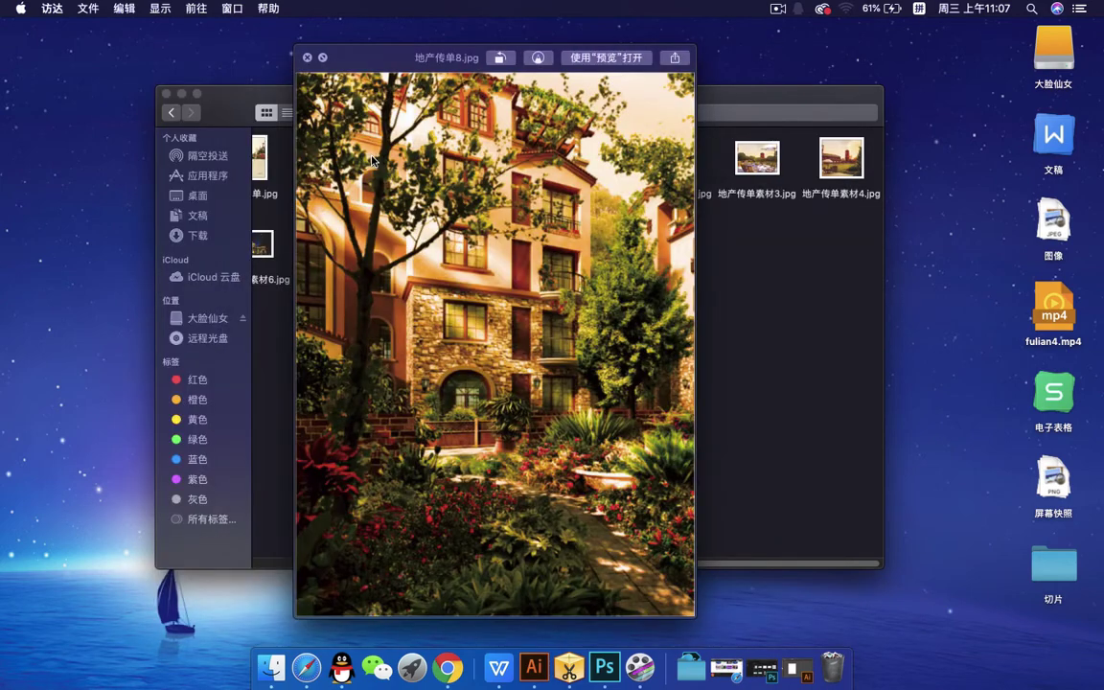
key("Left")
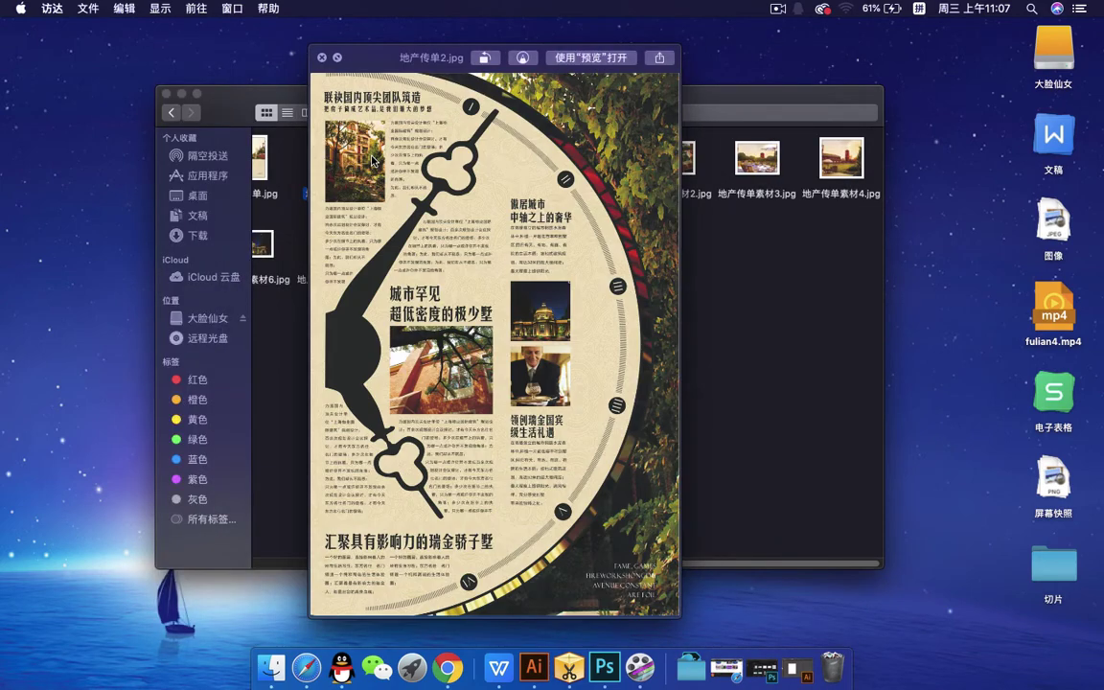
left_click(322, 57)
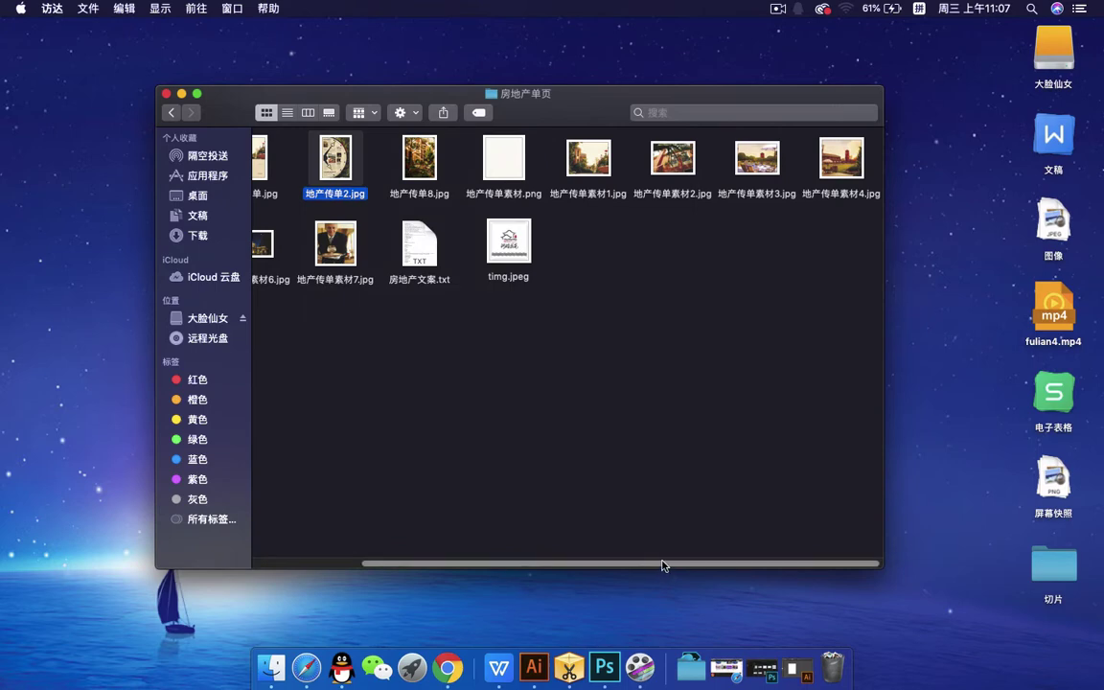
left_click_drag(659, 566, 548, 565)
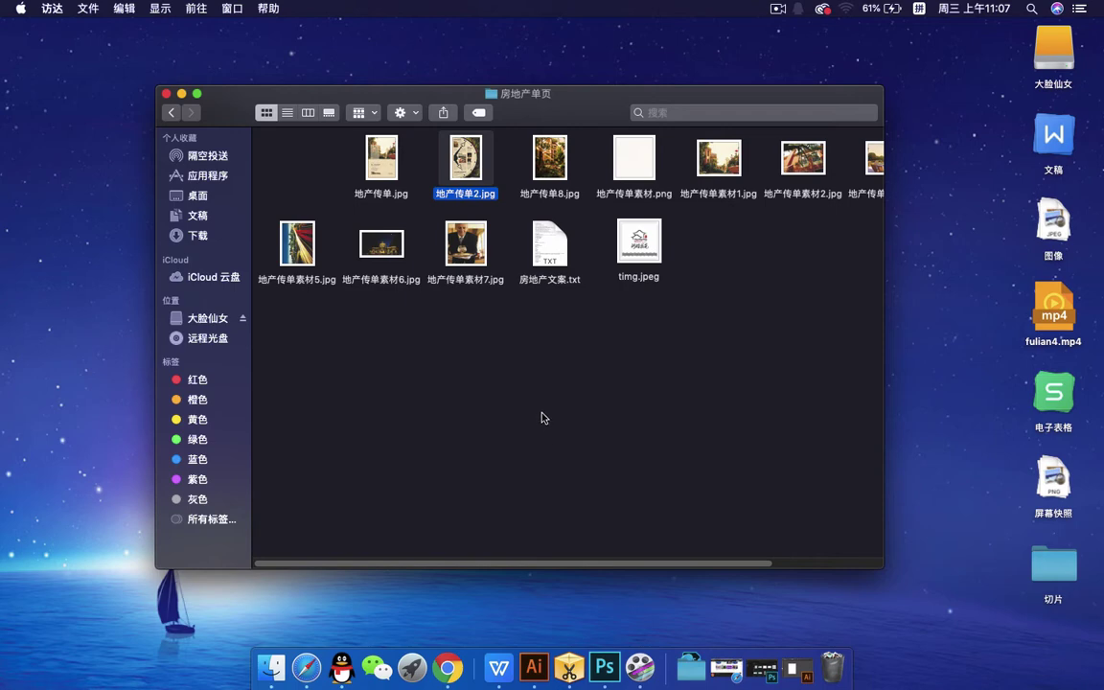
- Switch to the blank Illustrator document and add a horizontal guide about 170 mm below the artboard's upper edge
left_click(798, 668)
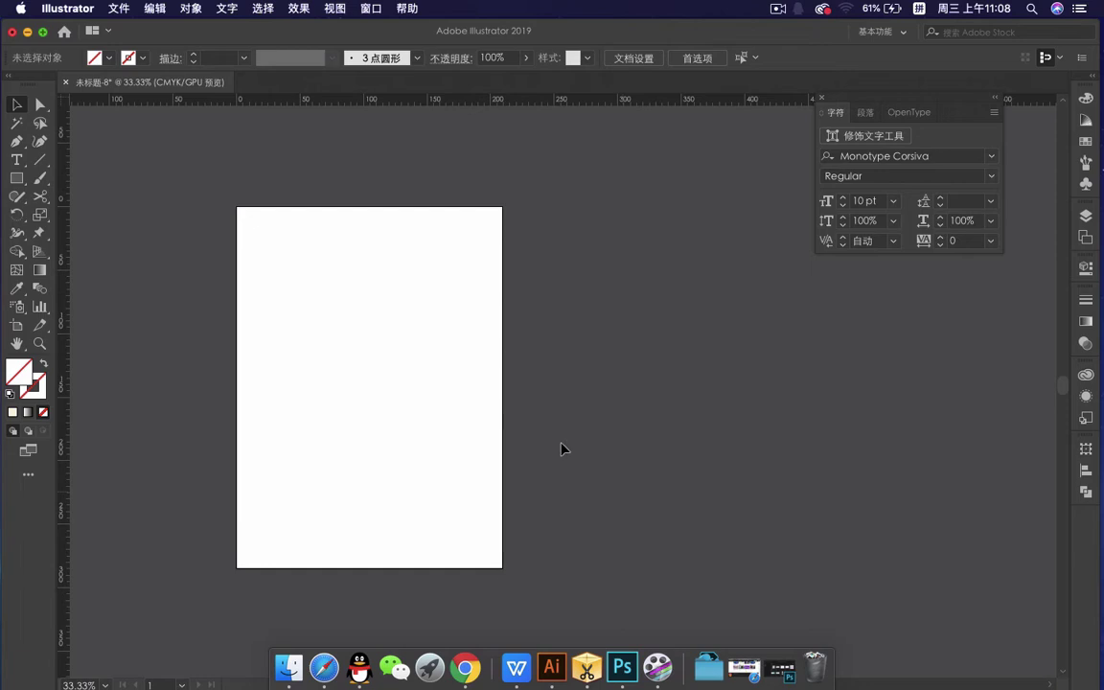
scroll(400, 427, "up", 1)
scroll(400, 426, "down", 1)
left_click_drag(347, 103, 354, 416)
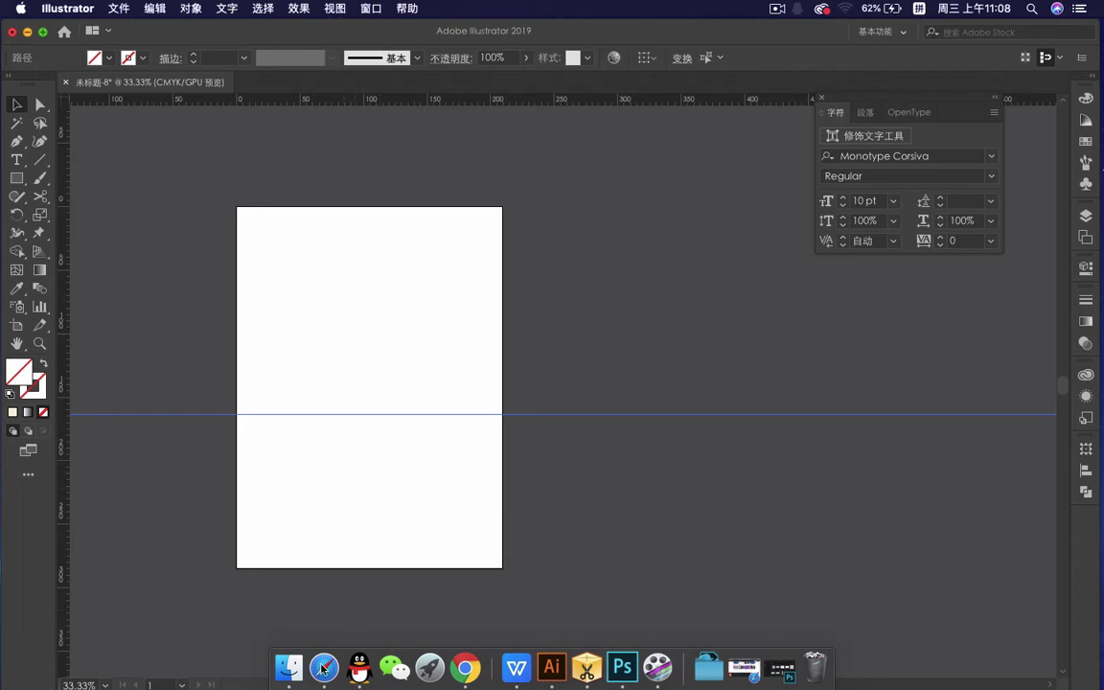
- Place 地产传单素材1.jpg from the 房地产单页 folder in Finder onto the Illustrator artboard and put the folder window away
left_click(289, 667)
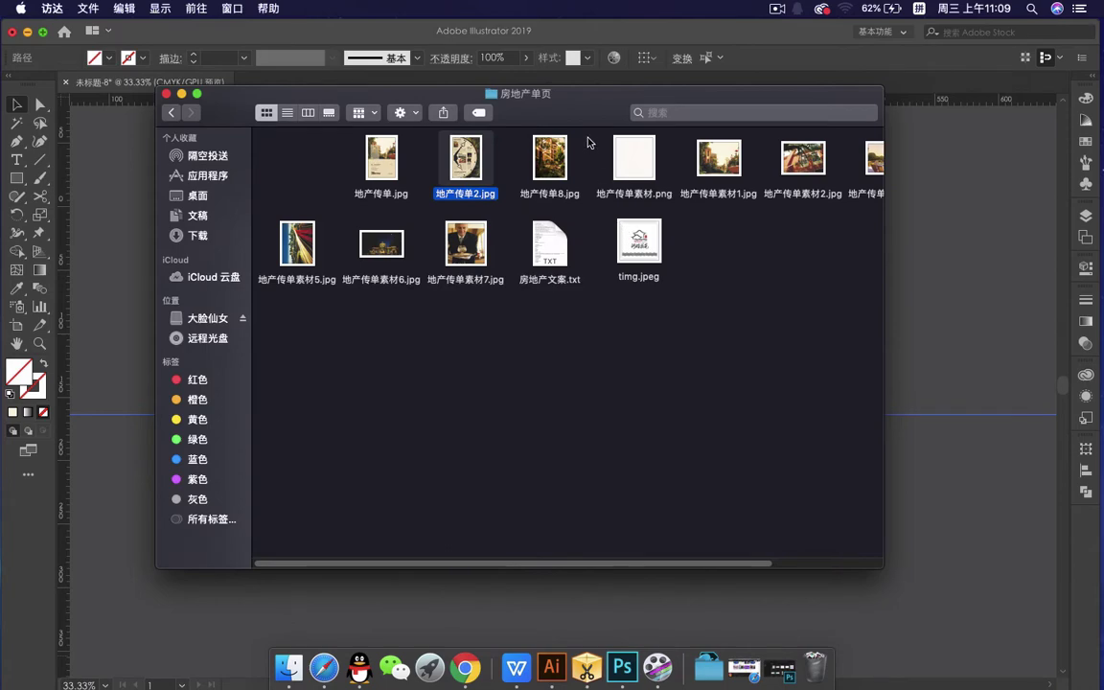
left_click_drag(591, 112, 848, 190)
left_click(985, 276)
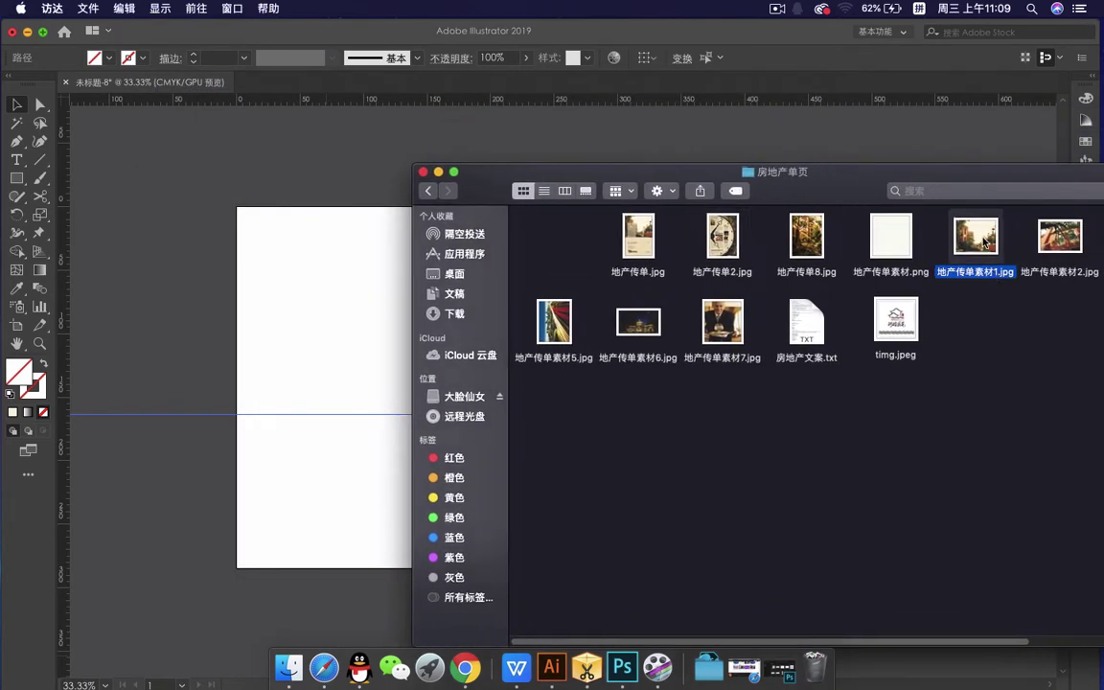
left_click_drag(983, 278, 281, 281)
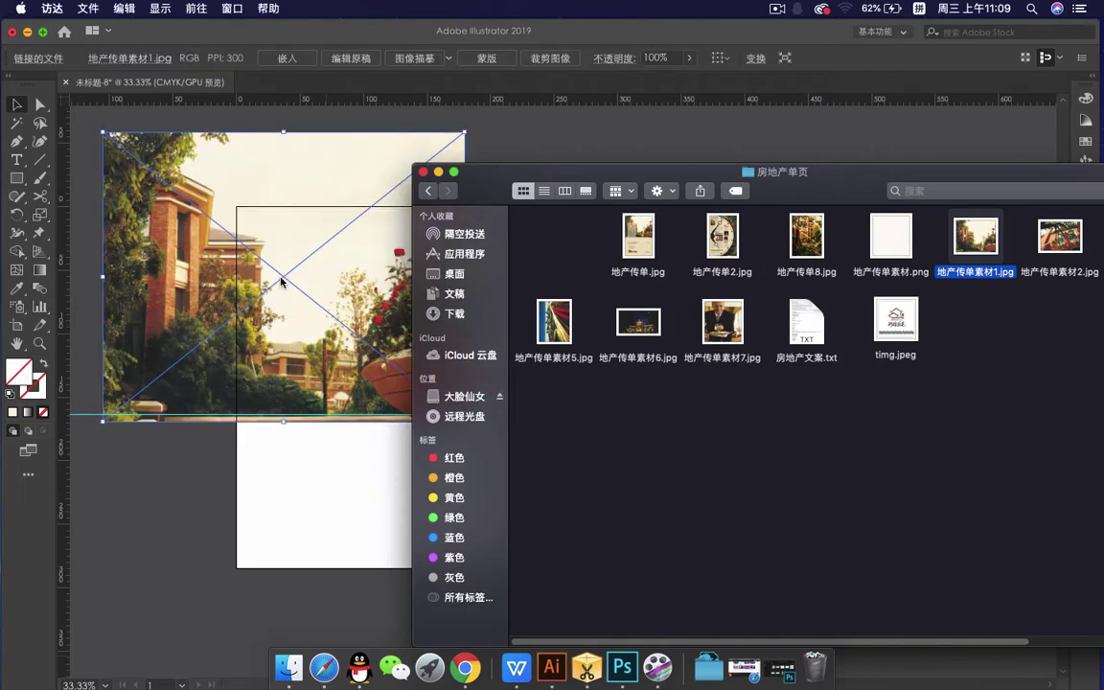
left_click(438, 171)
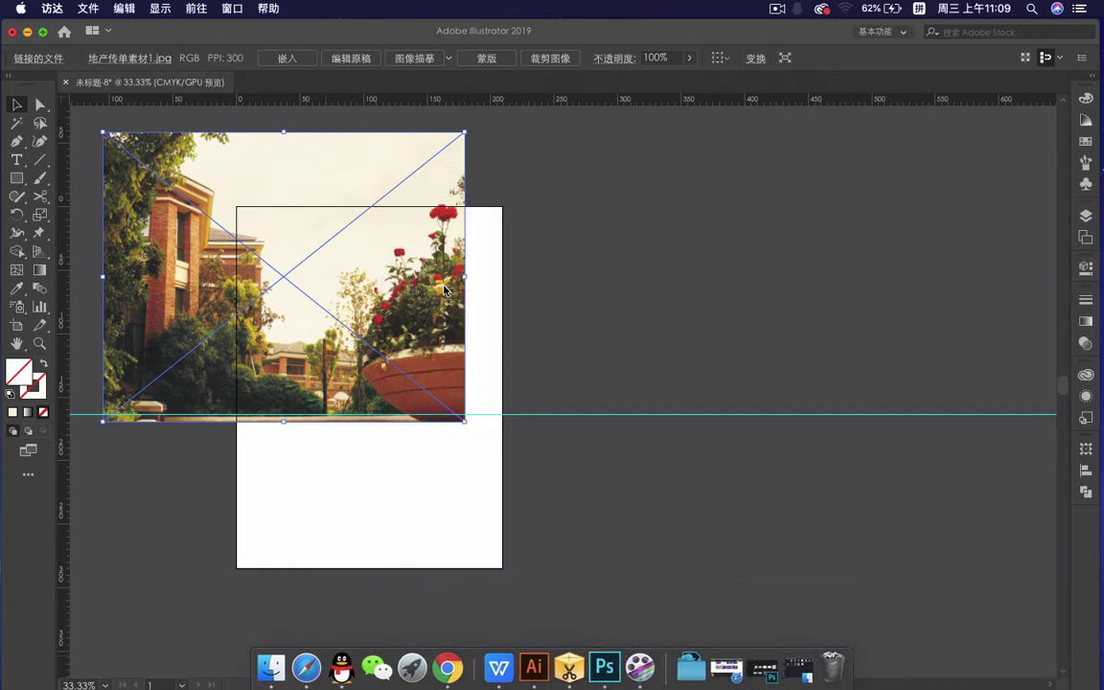
- Align the placed photo with the artboard's left edge and scale it proportionally to the artboard's width
left_click(405, 340)
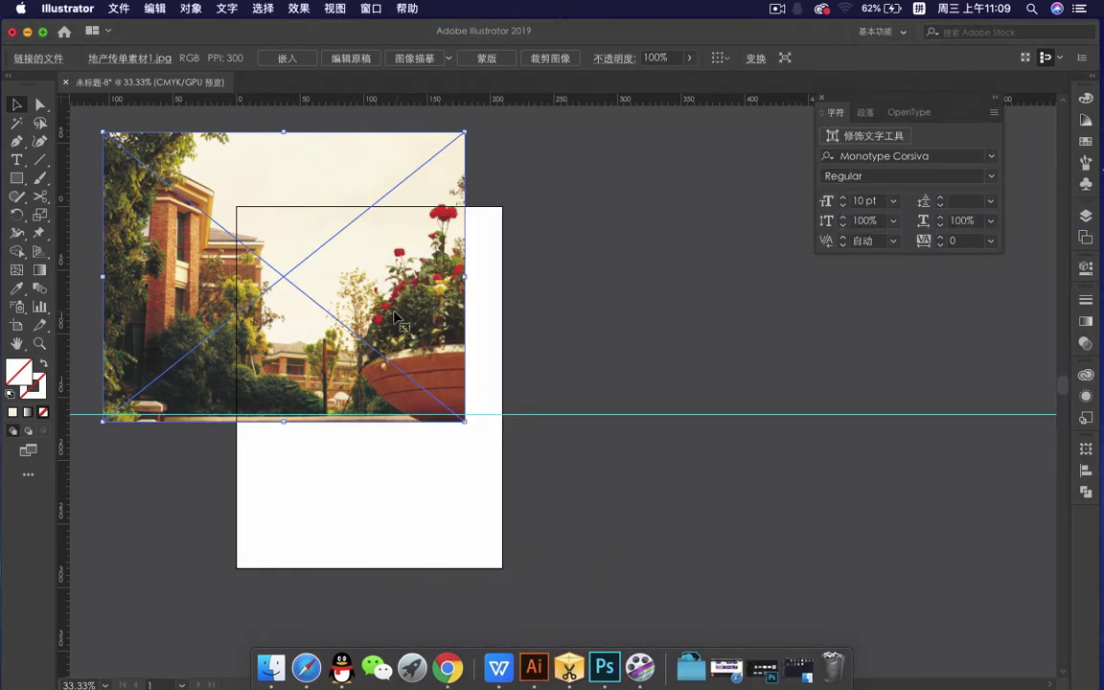
left_click_drag(396, 312, 527, 313)
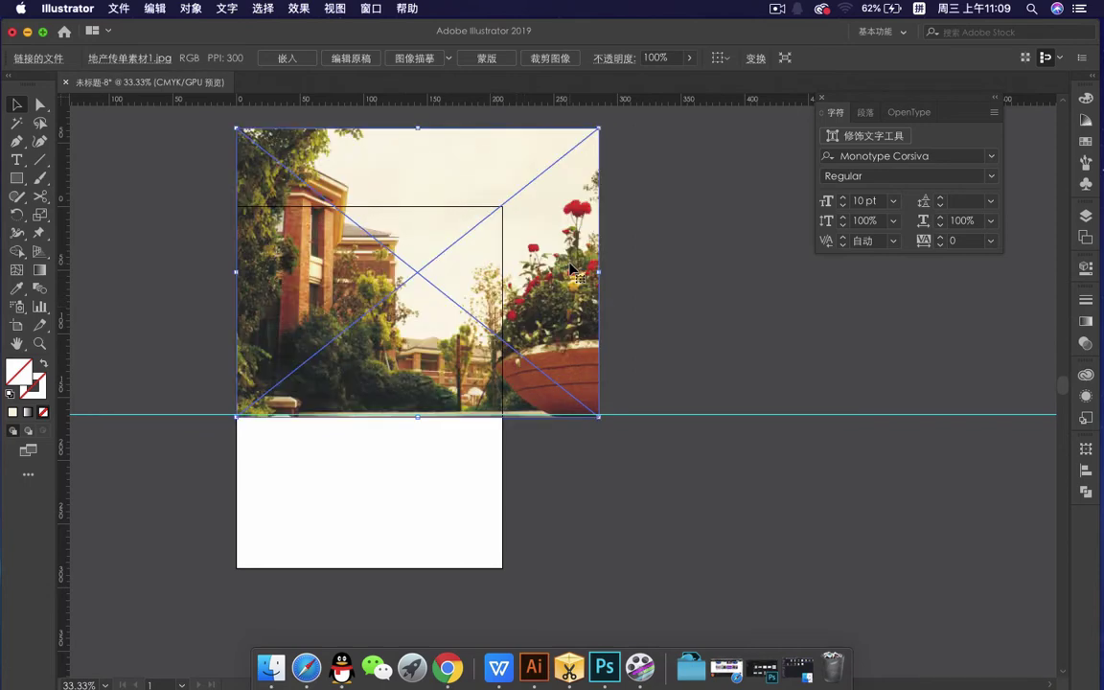
left_click_drag(598, 128, 505, 204)
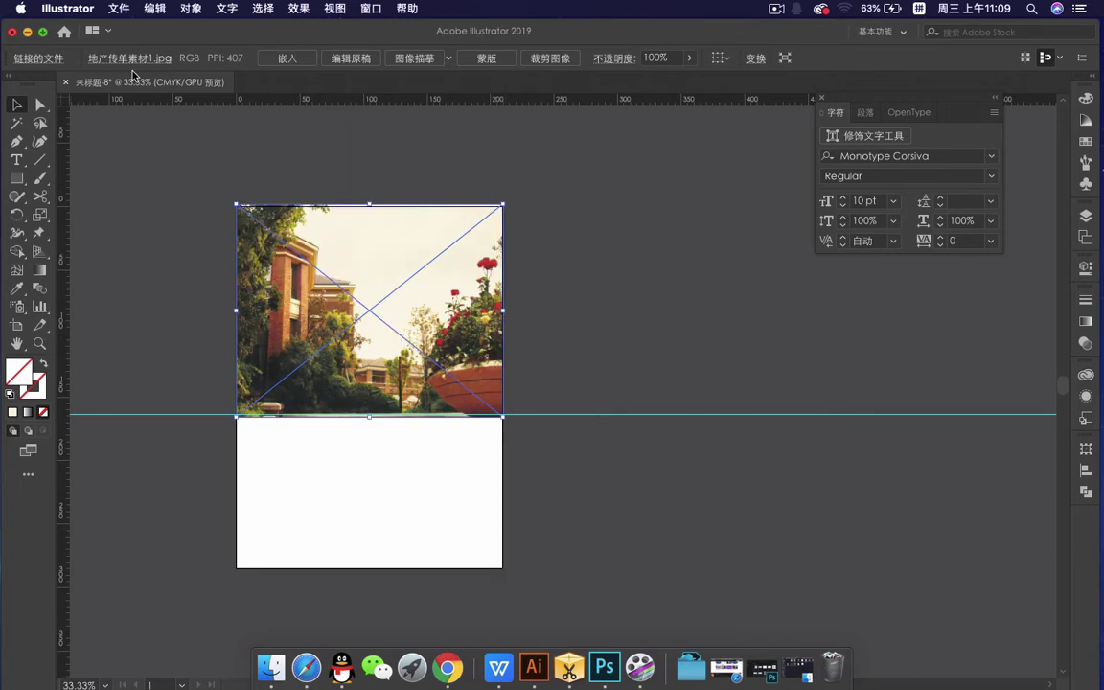
- Embed the photo in the document and shift it up so its lower edge sits on the horizontal guide
left_click(286, 58)
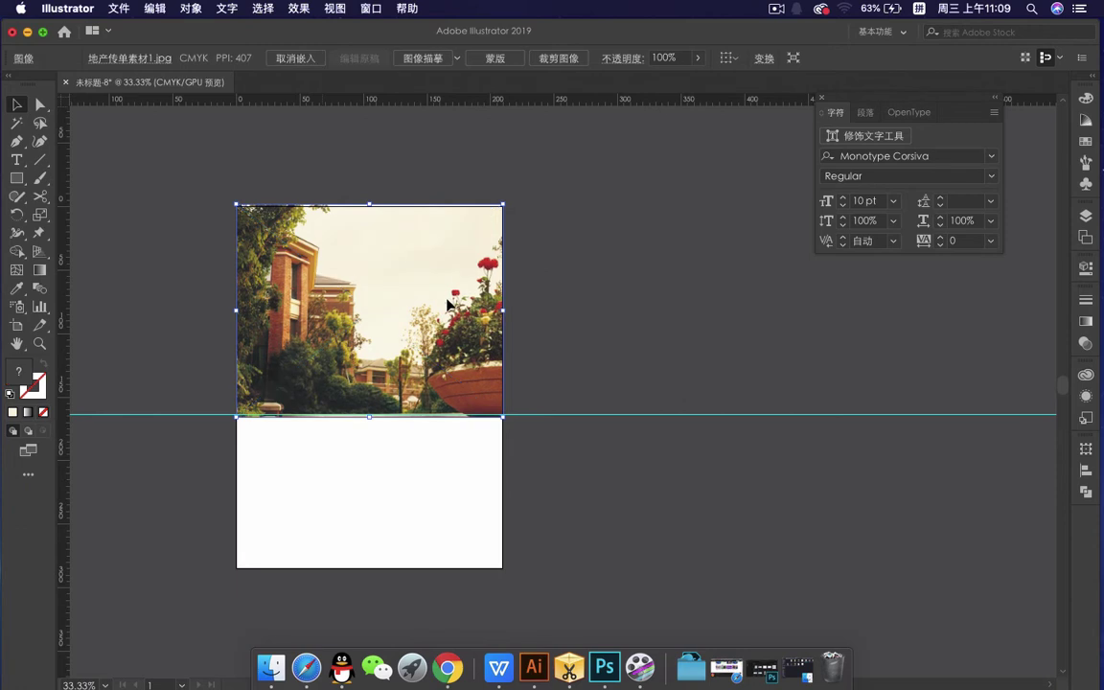
scroll(440, 311, "up", 1)
scroll(450, 319, "left", 3)
scroll(451, 320, "up", 1)
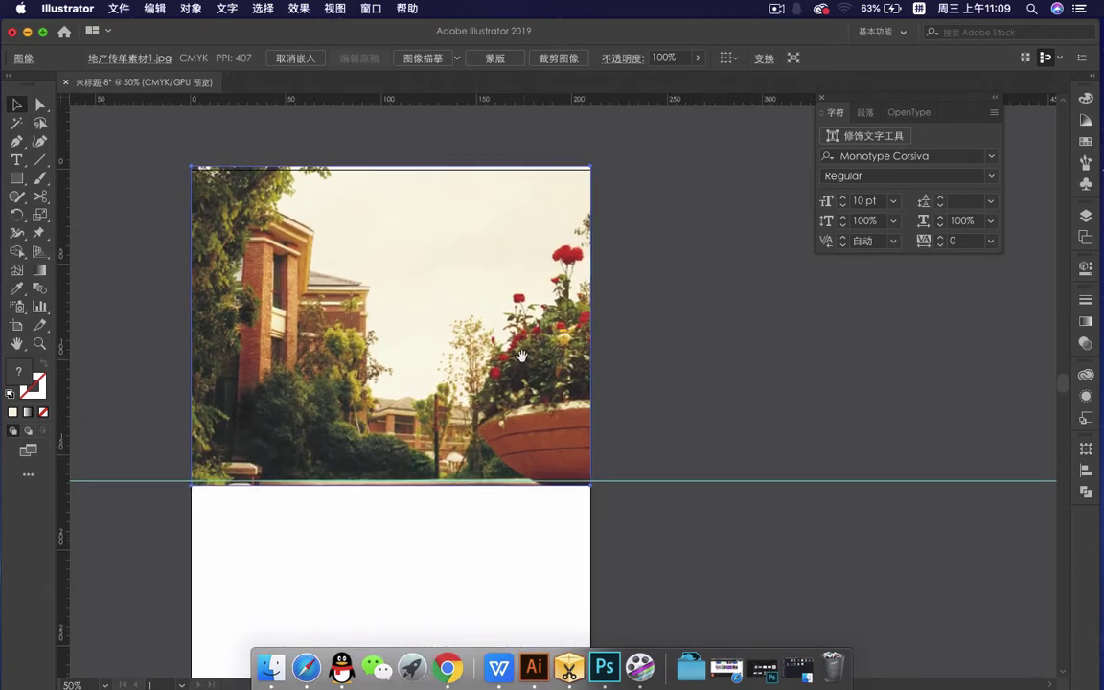
mouse_move(499, 346)
left_mouse_down()
mouse_move(491, 335)
mouse_move(496, 341)
left_mouse_up()
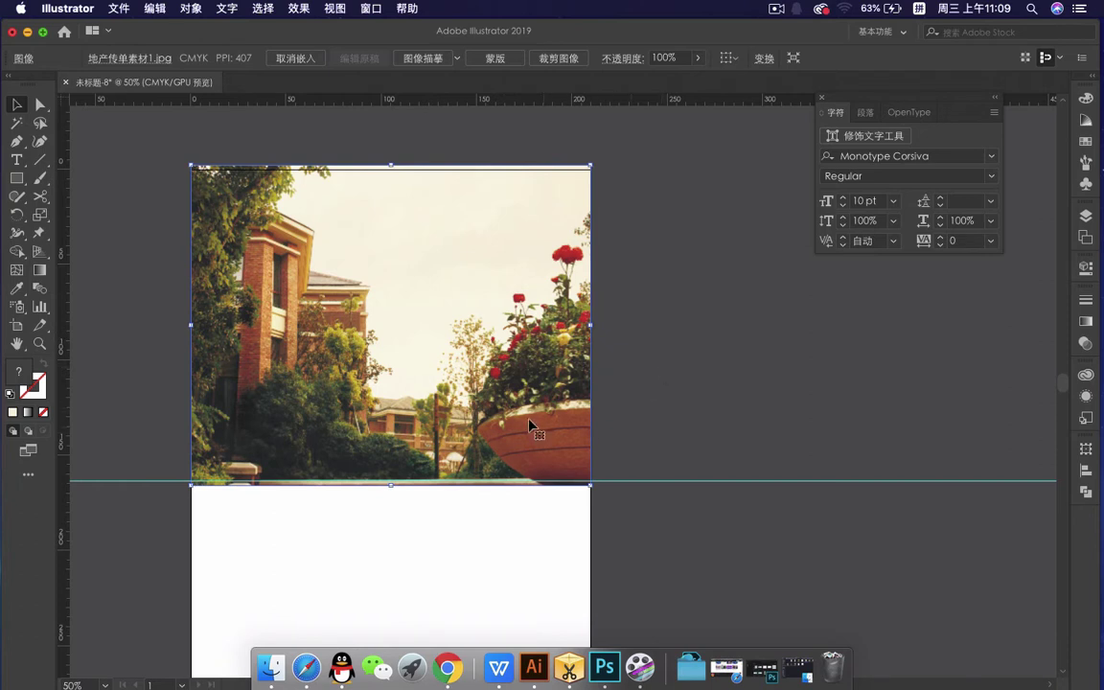
left_click_drag(523, 416, 520, 406)
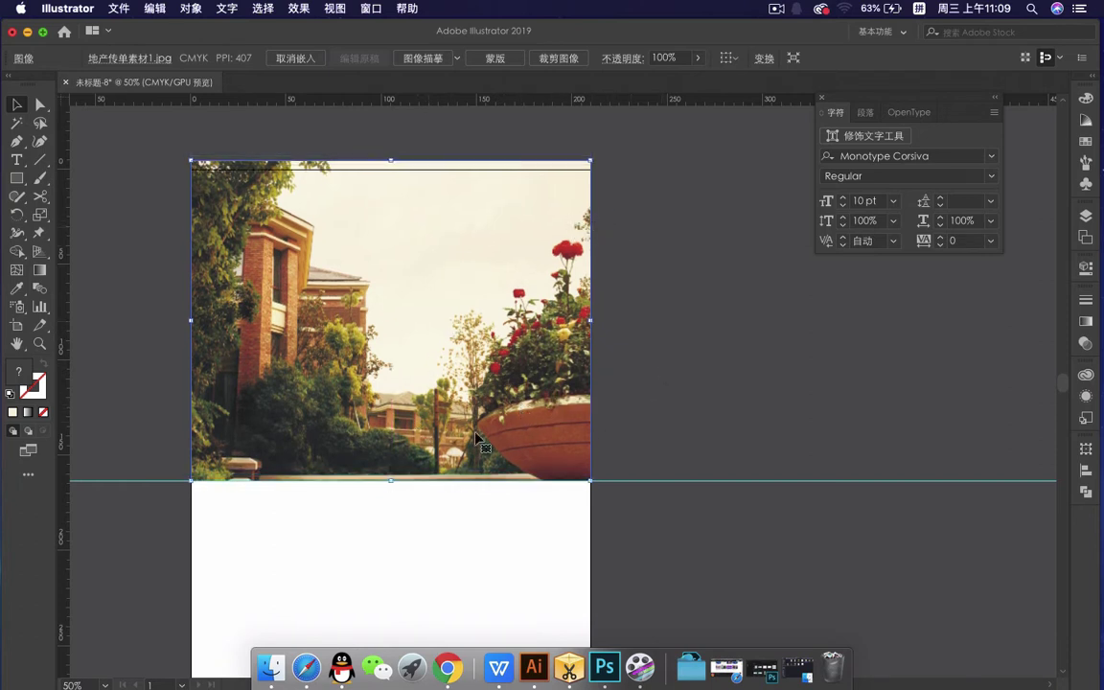
- Examine how the photo's edges fit the artboard sides, its upper edge and the horizontal guide
scroll(499, 273, "down", 5)
scroll(499, 273, "up", 4)
scroll(433, 320, "down", 1)
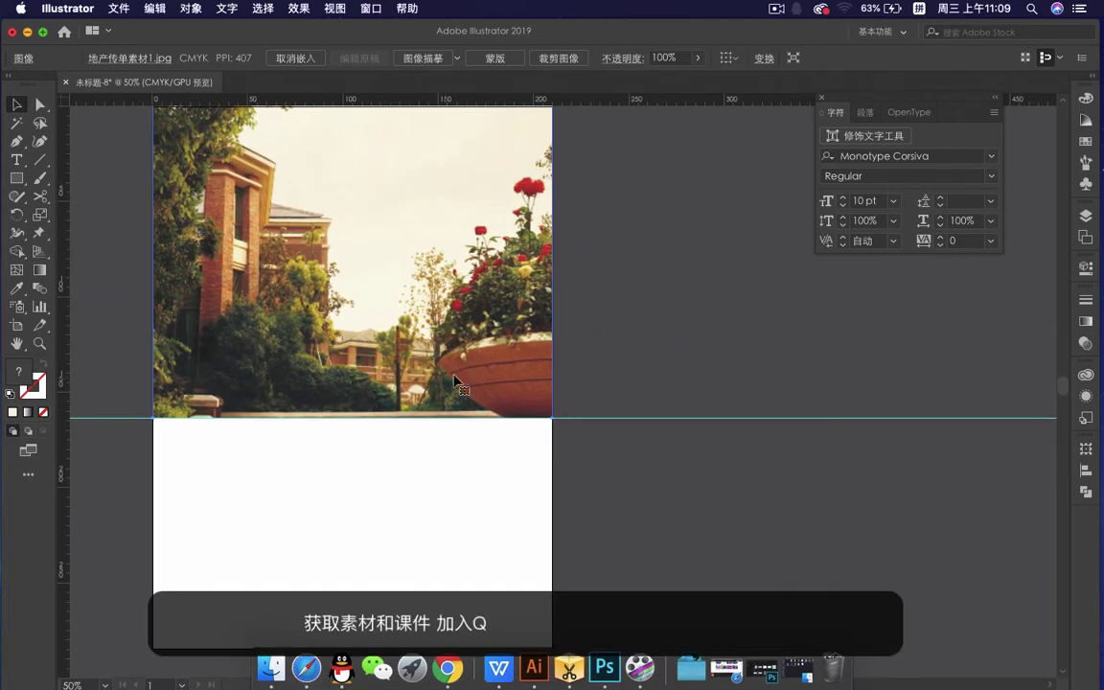
scroll(514, 340, "up", 3)
left_click_drag(614, 335, 562, 385)
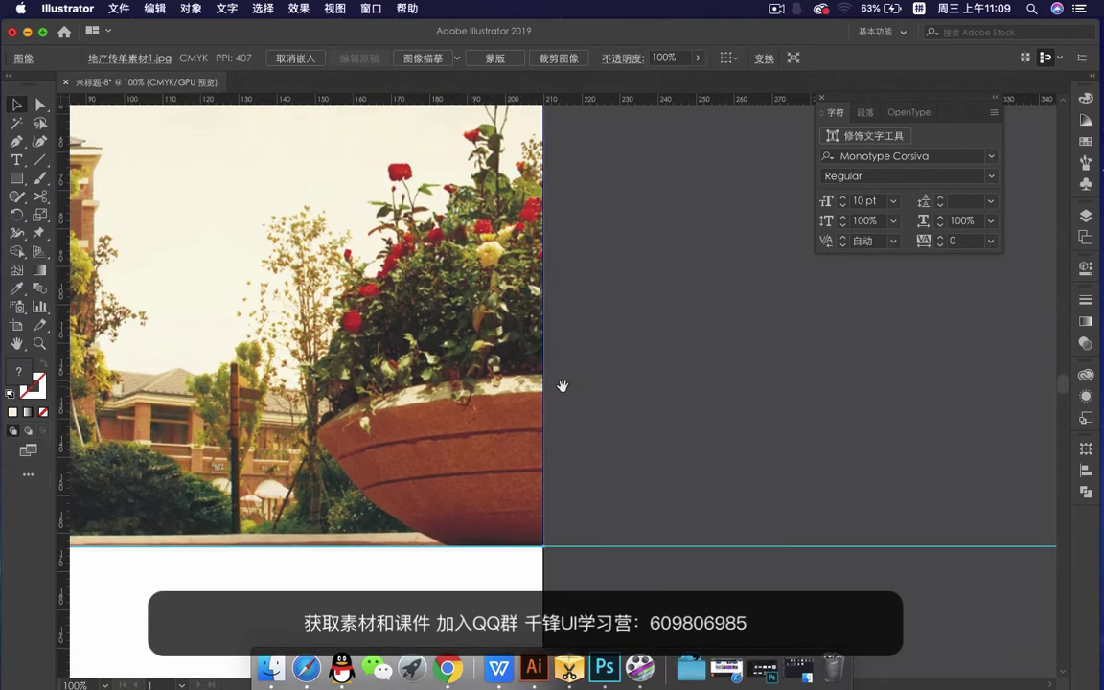
scroll(583, 279, "up", 1)
scroll(561, 279, "down", 4)
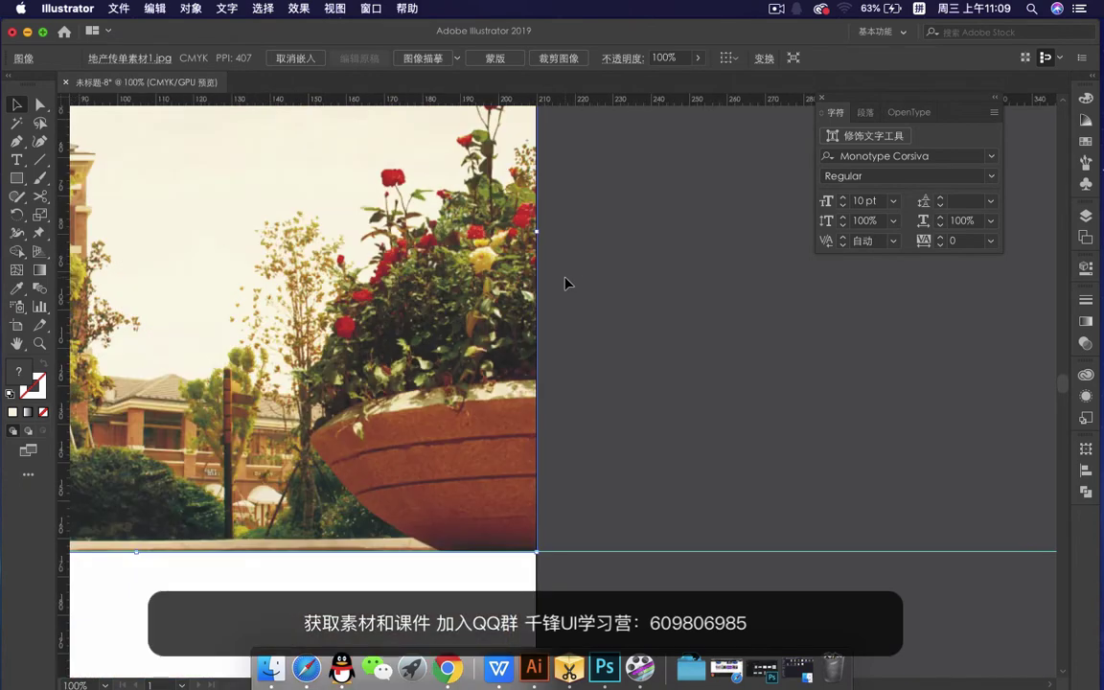
scroll(564, 286, "down", 1)
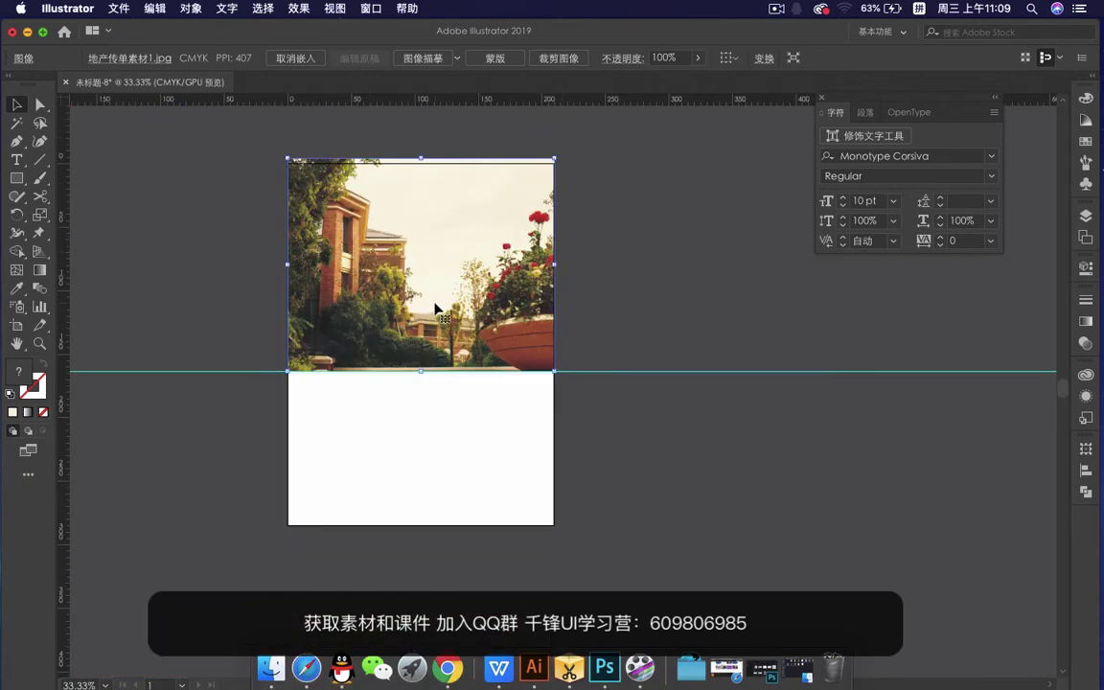
scroll(436, 308, "up", 3)
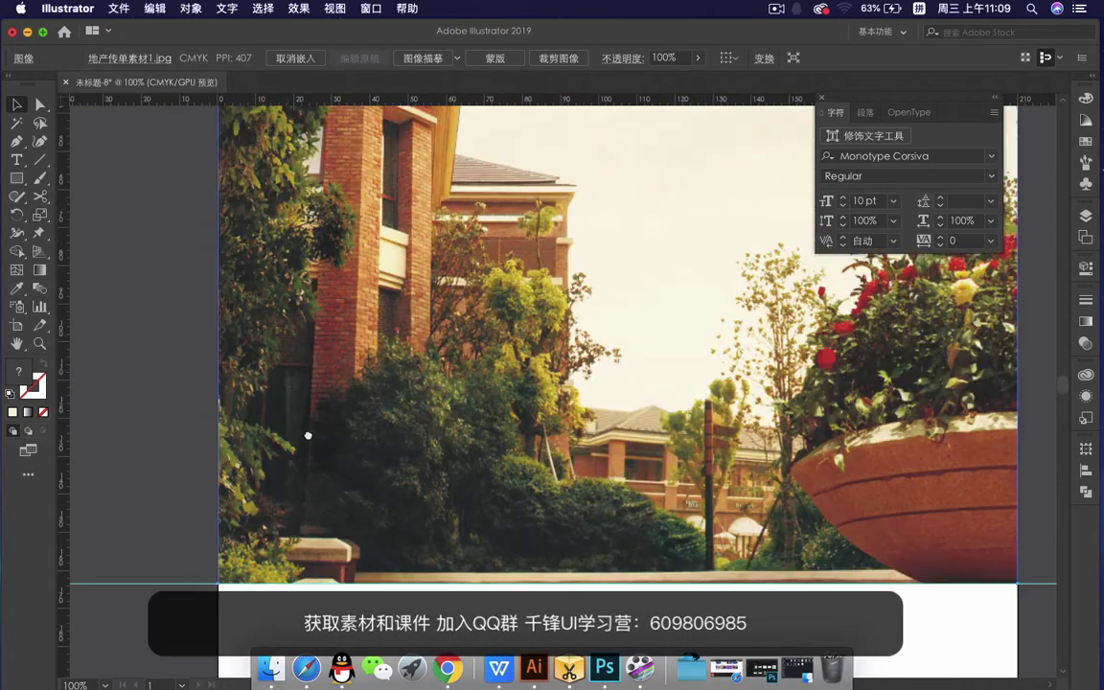
scroll(259, 476, "right", 5)
scroll(258, 476, "down", 2)
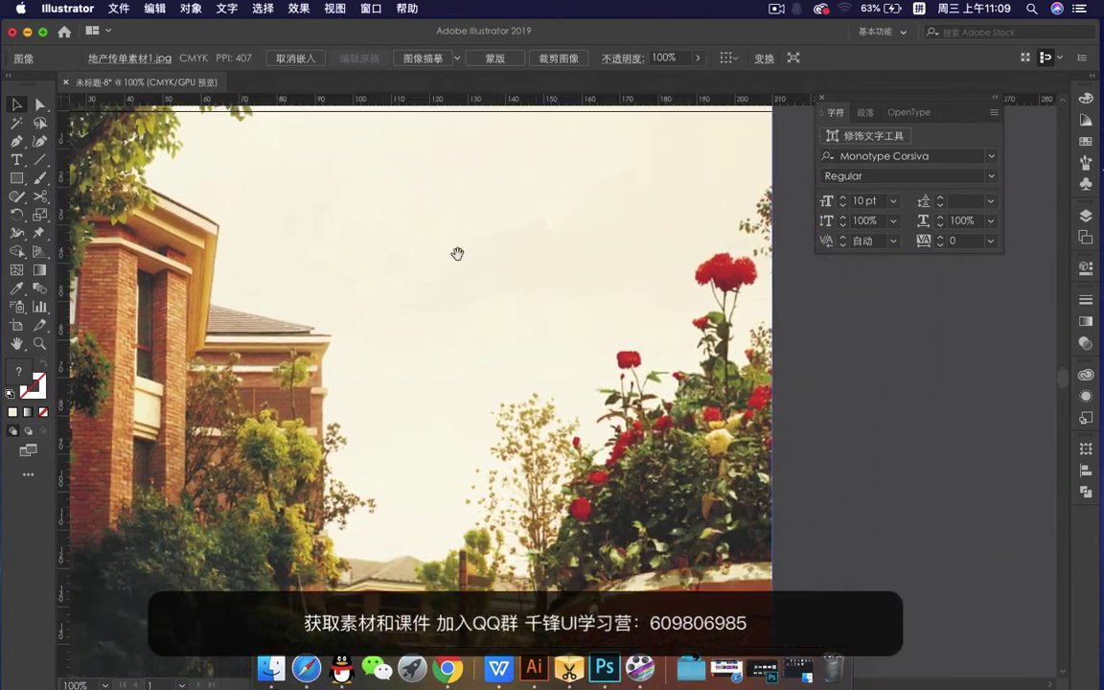
scroll(509, 294, "down", 3)
scroll(509, 295, "right", 2)
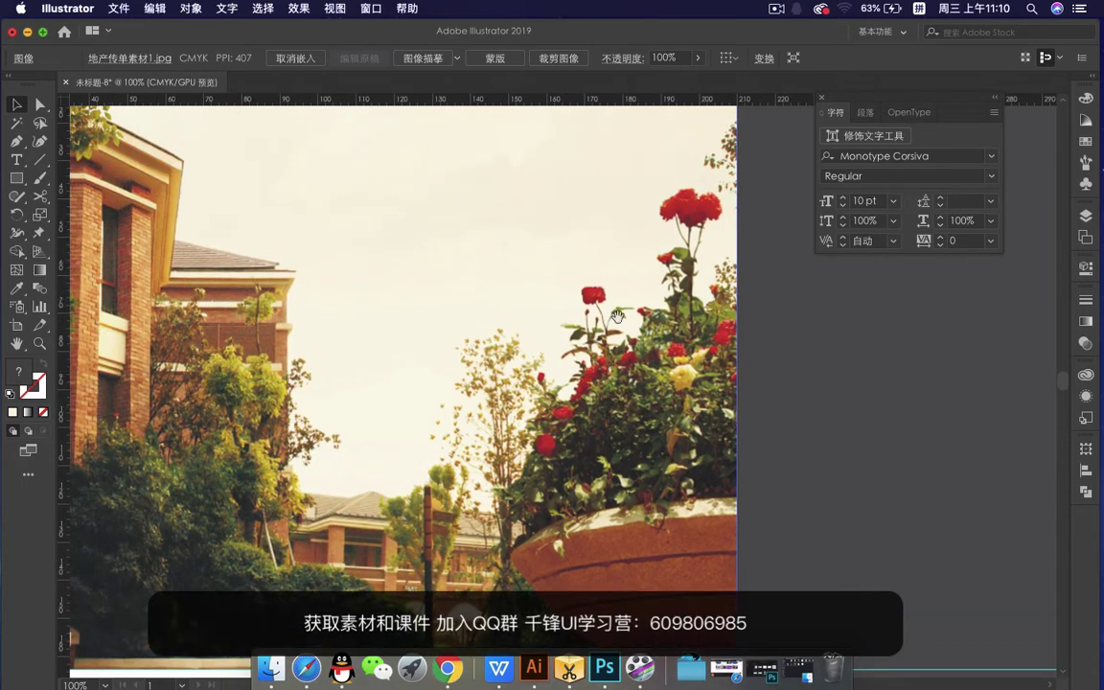
scroll(618, 316, "right", 4)
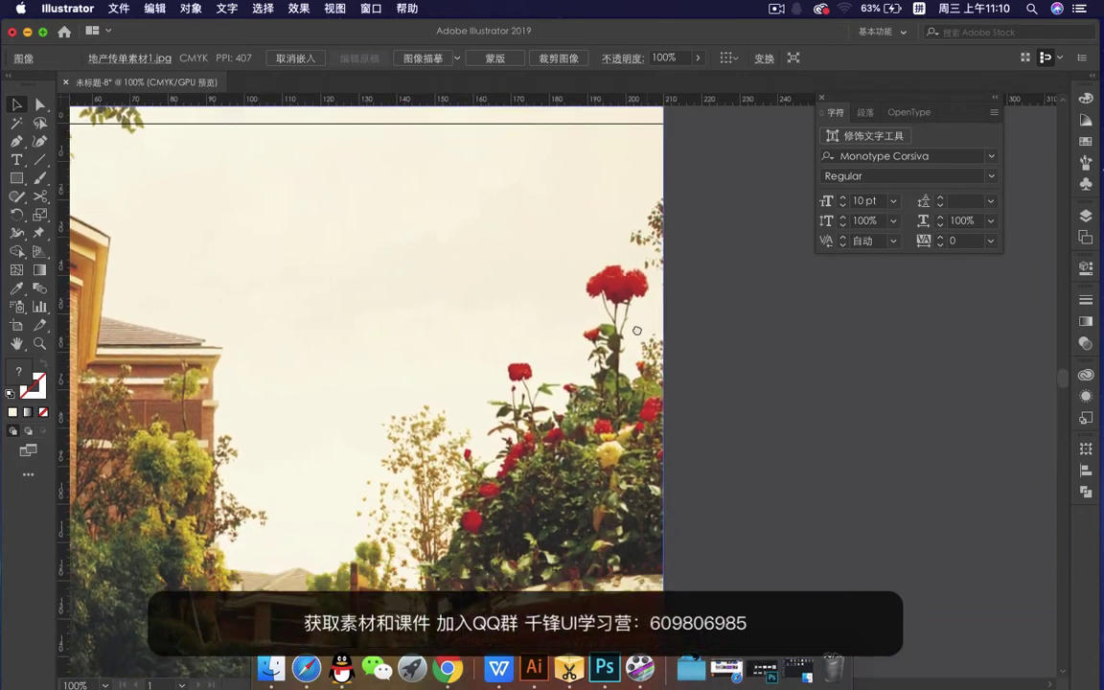
scroll(661, 364, "down", 3)
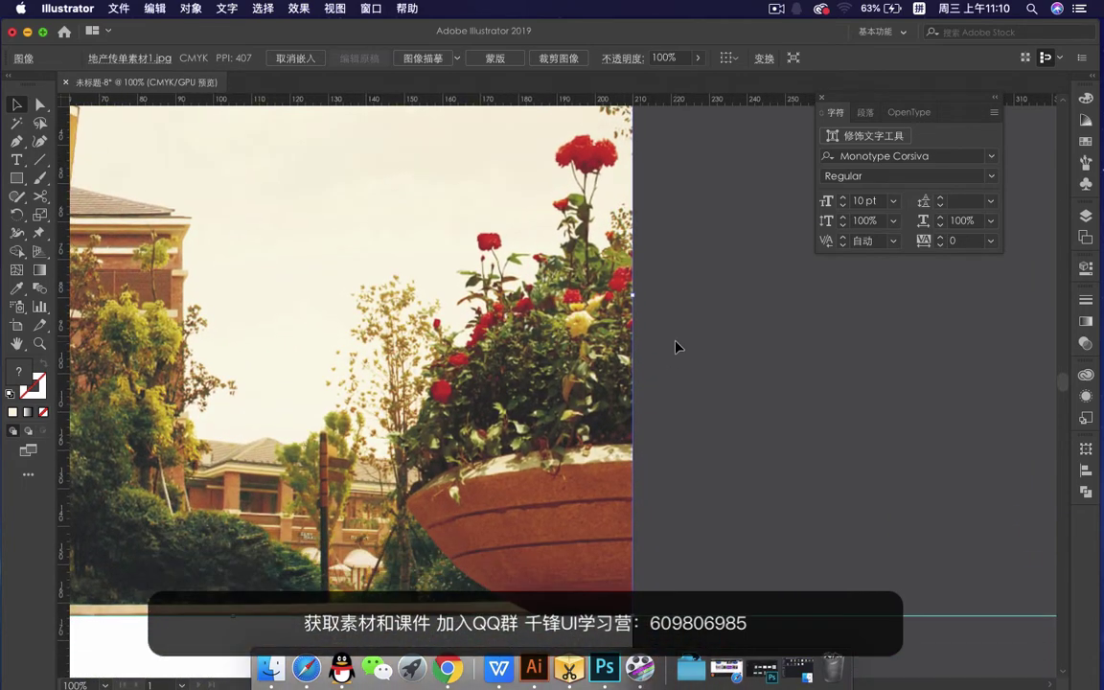
key("super+minus")
scroll(623, 364, "up", 1)
scroll(623, 364, "left", 1)
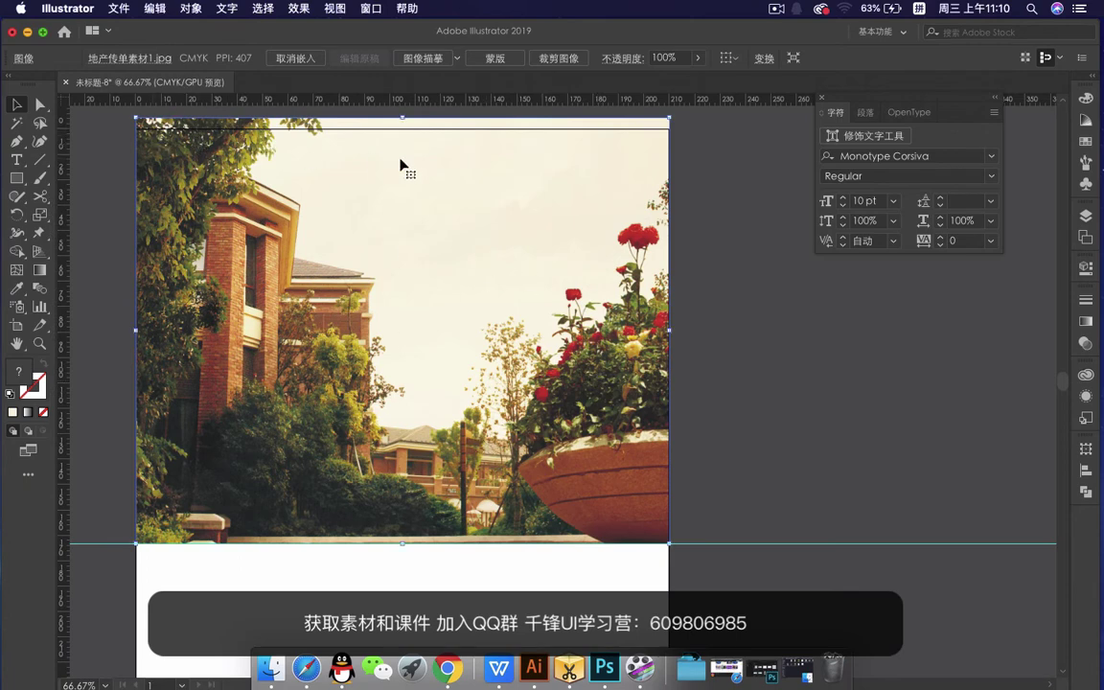
- Try to fit the photo between the artboard's upper edge and the horizontal guide, and scale it back to the artboard's width
left_click_drag(476, 165, 495, 218)
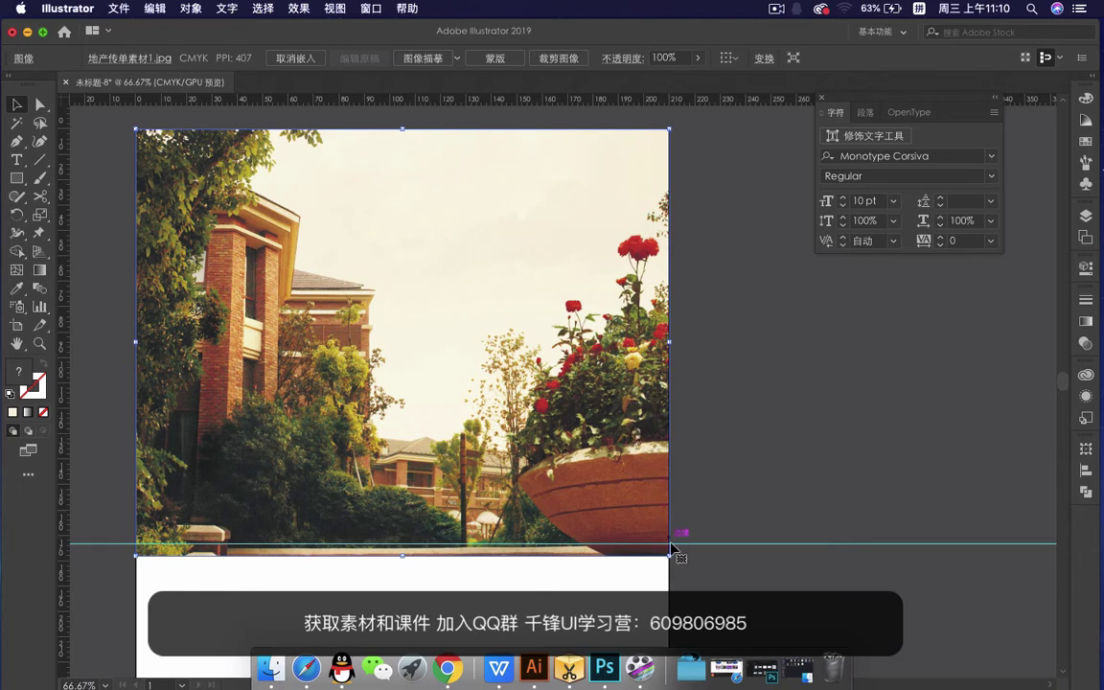
left_click_drag(672, 556, 654, 543)
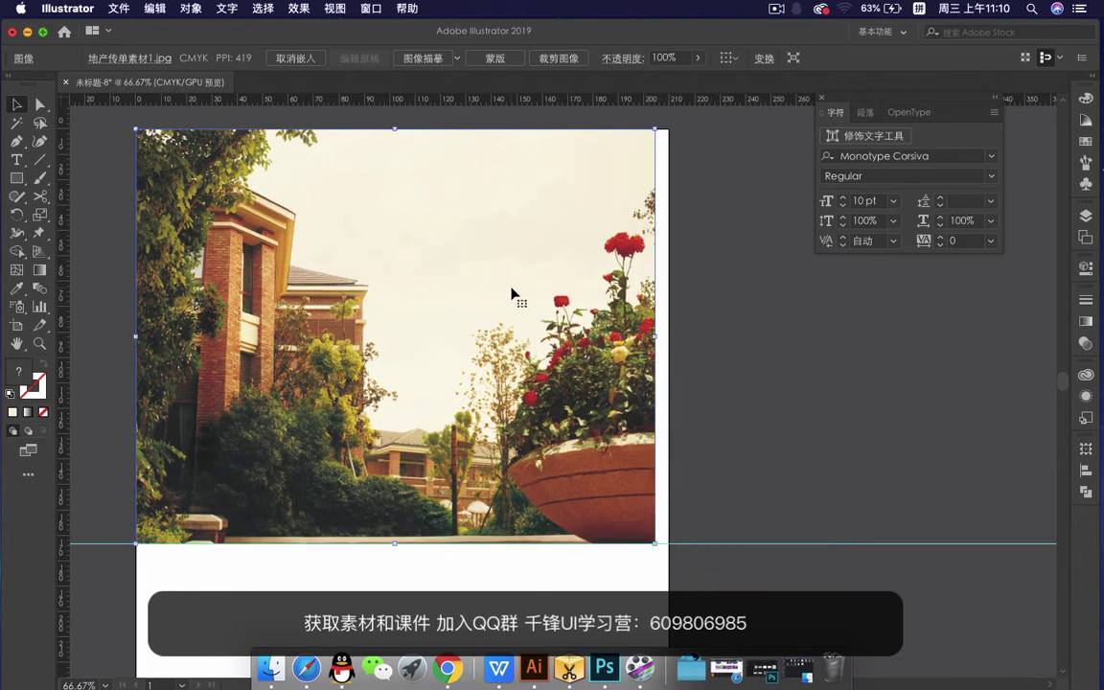
mouse_move(513, 296)
left_mouse_down()
mouse_move(527, 295)
mouse_move(514, 296)
left_mouse_up()
left_click_drag(657, 127, 672, 118)
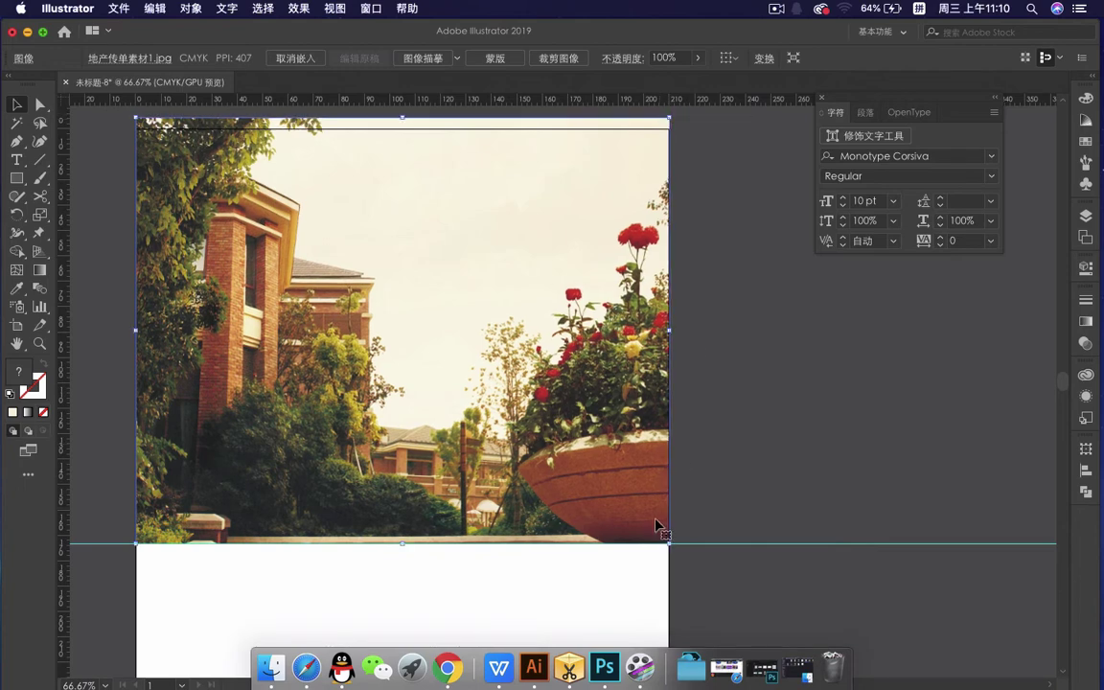
- Move the photo down so it meets the artboard's upper edge, and delete the horizontal guide
left_click_drag(456, 375, 455, 384)
left_click(705, 409)
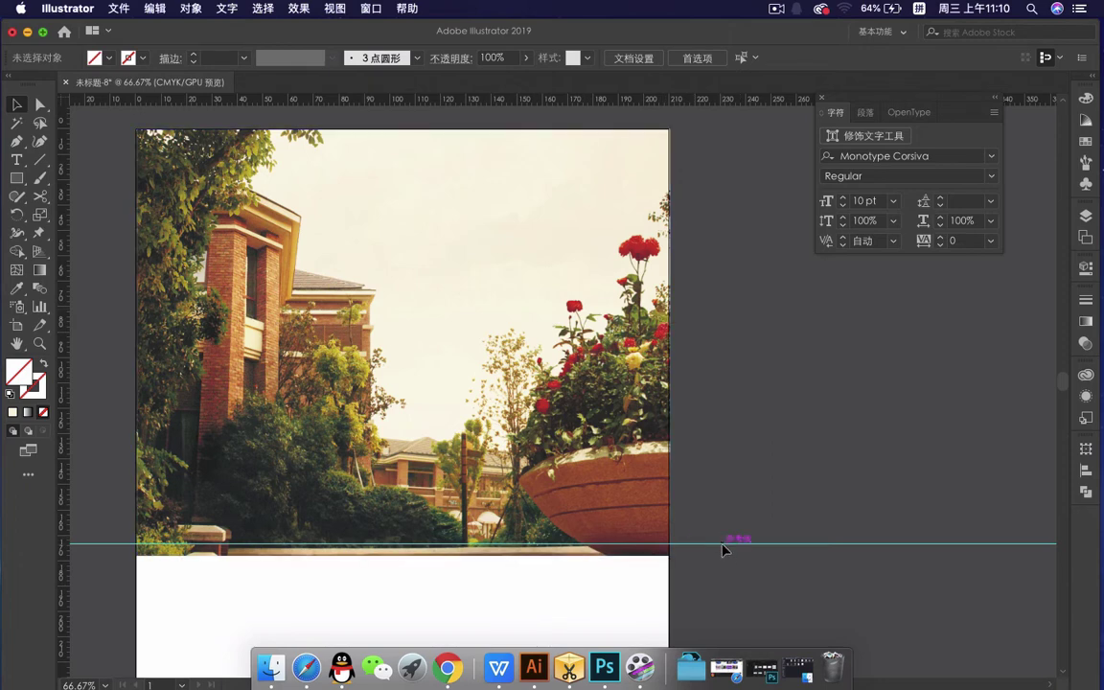
left_click_drag(725, 543, 751, 376)
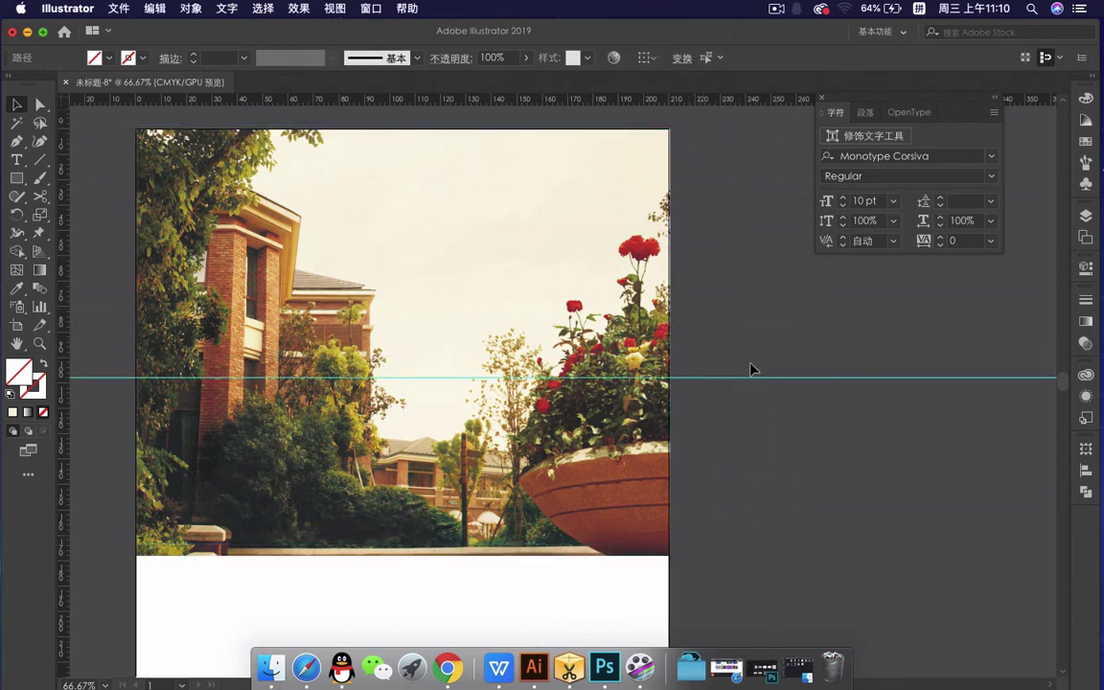
key("Delete")
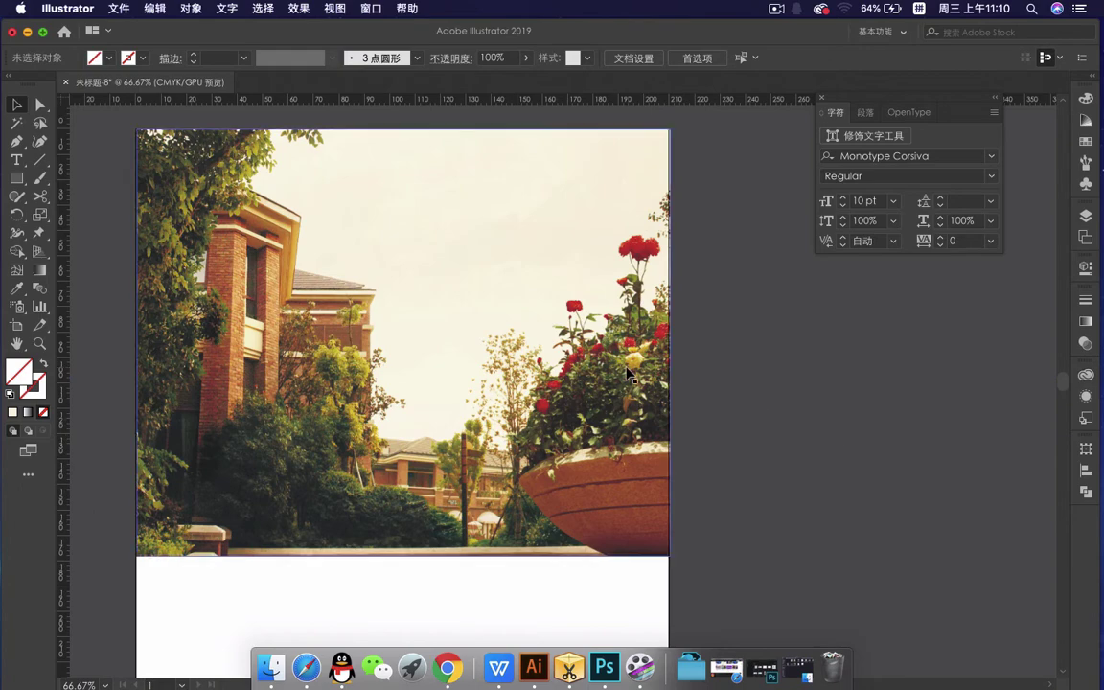
- Close the gap at the photo's left side and enlarge it proportionally from its upper right corner to about 210.96 × 168.78 mm
scroll(128, 271, "up", 10)
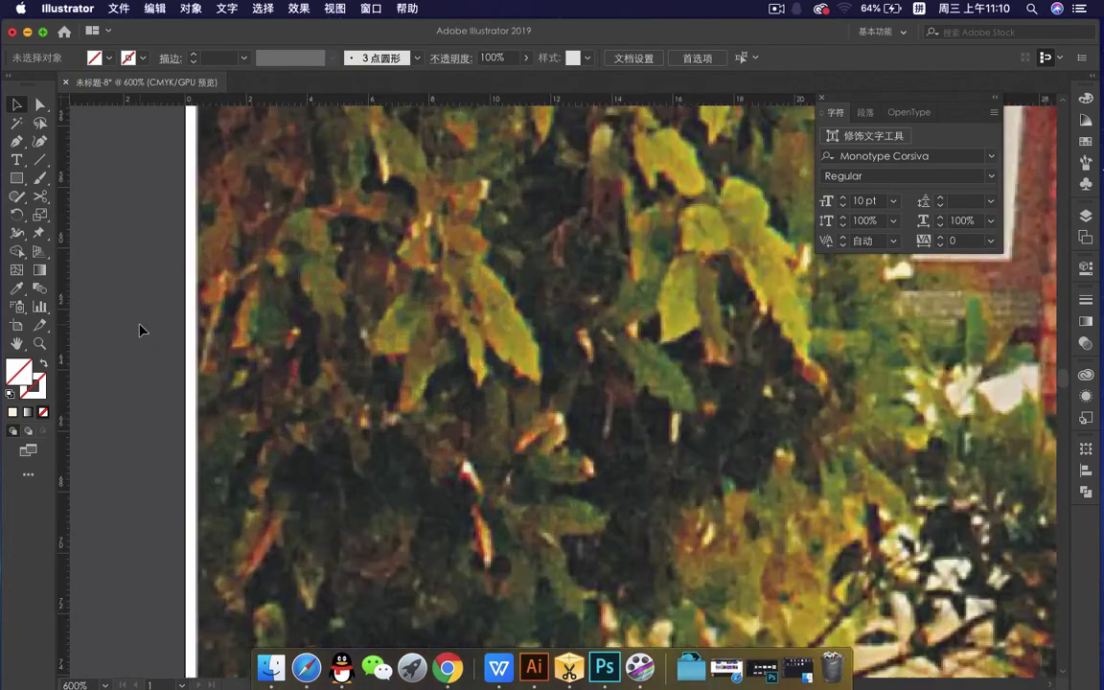
scroll(139, 331, "up", 3)
left_click_drag(305, 362, 290, 362)
scroll(289, 363, "down", 4)
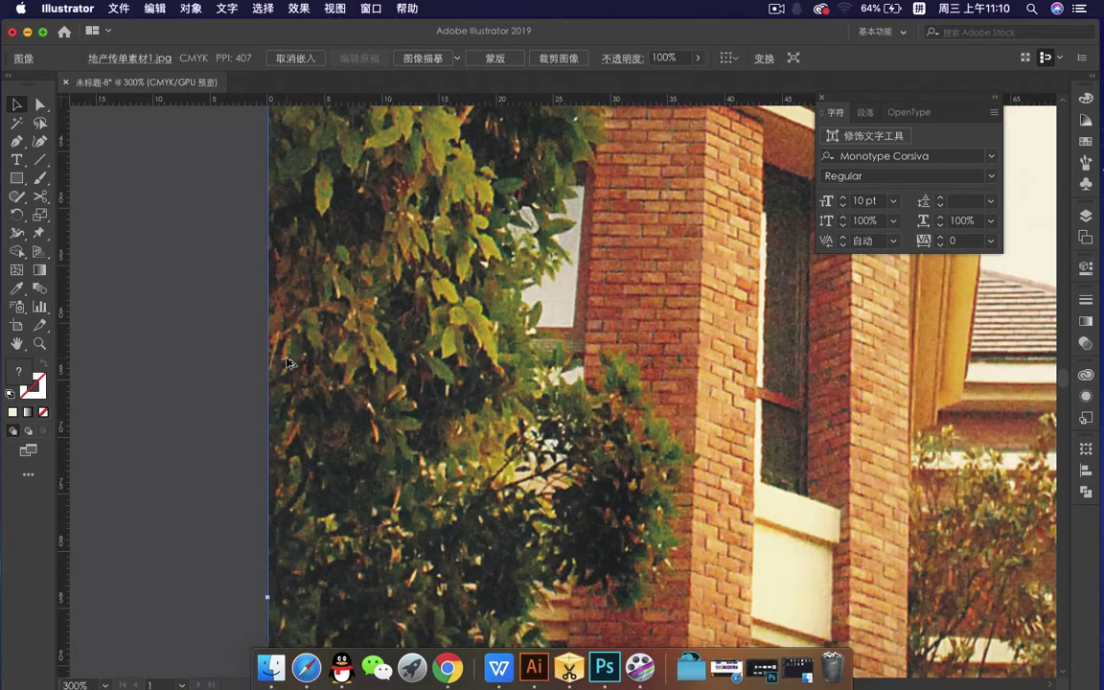
scroll(289, 362, "down", 4)
scroll(712, 565, "right", 10)
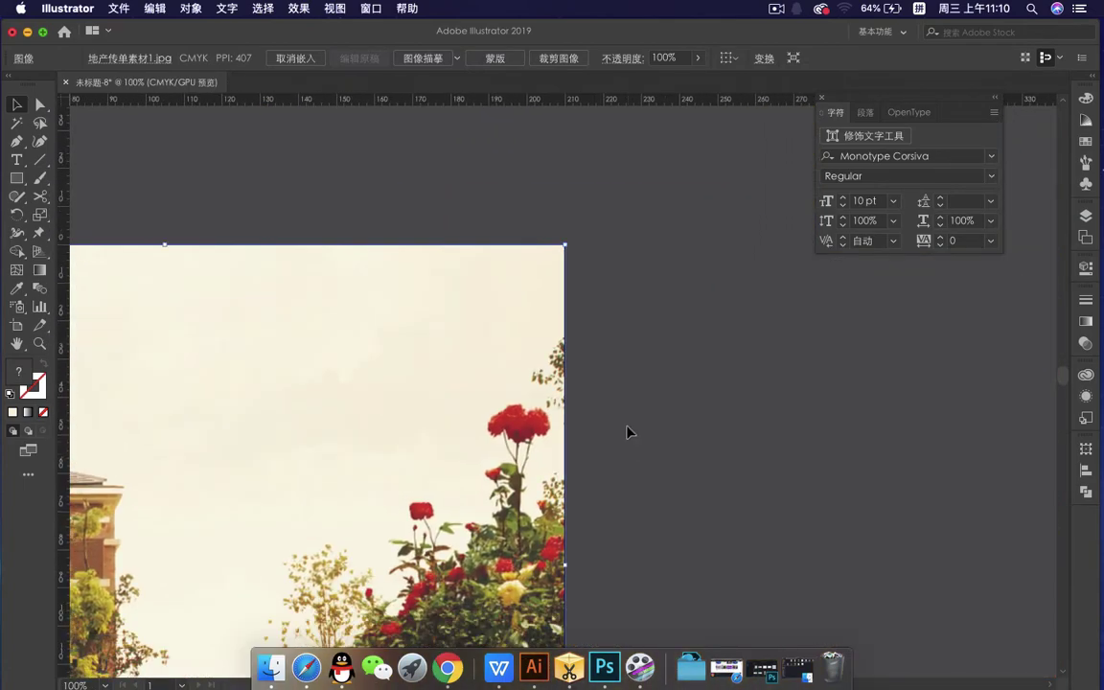
scroll(594, 365, "up", 5)
scroll(339, 412, "down", 6)
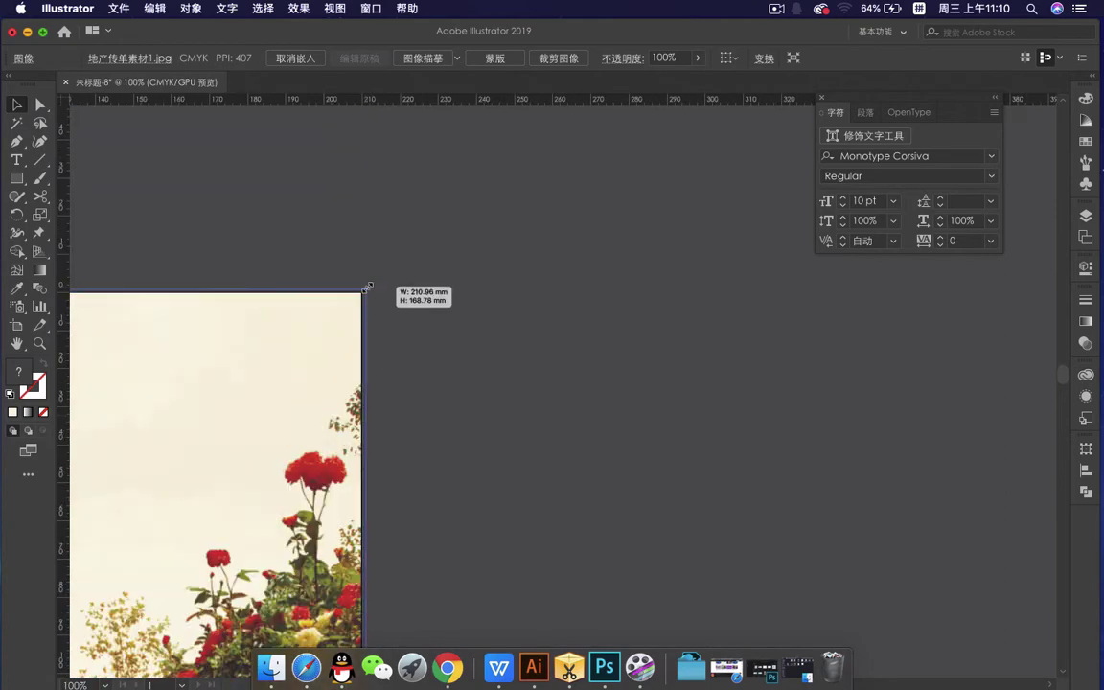
left_click(406, 308)
- Shift the enlarged photo slightly left so it overlaps both side edges of the artboard
scroll(634, 328, "left", 10)
scroll(634, 329, "down", 2)
scroll(635, 329, "left", 5)
scroll(635, 329, "down", 3)
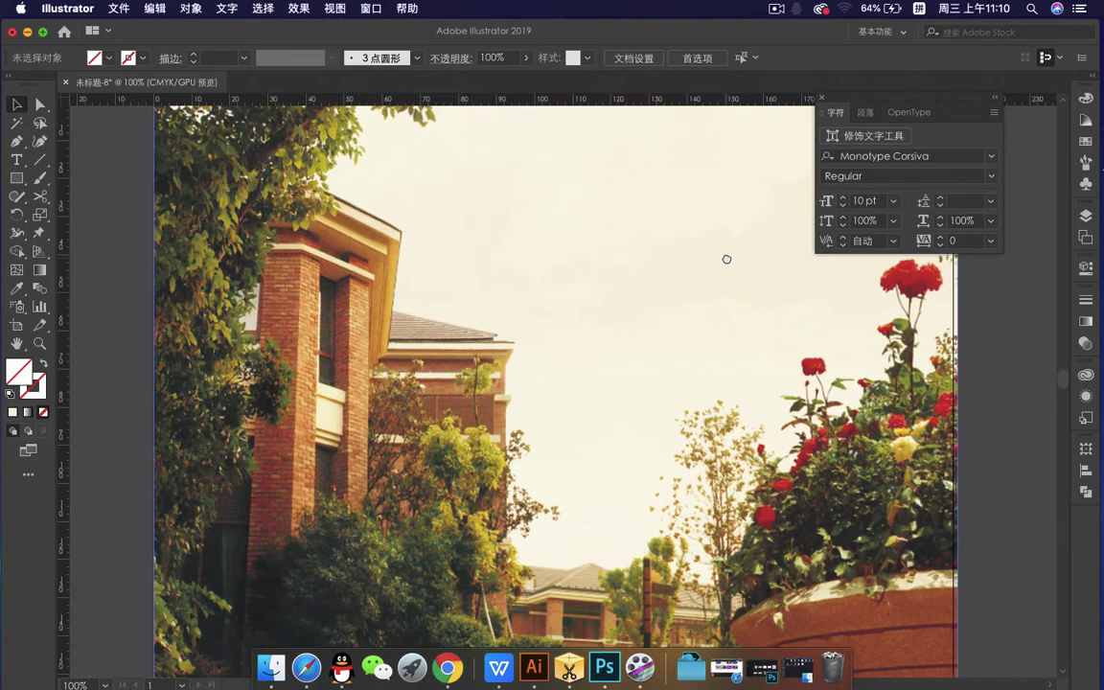
left_click(634, 308)
scroll(584, 381, "up", 4)
scroll(583, 381, "right", 3)
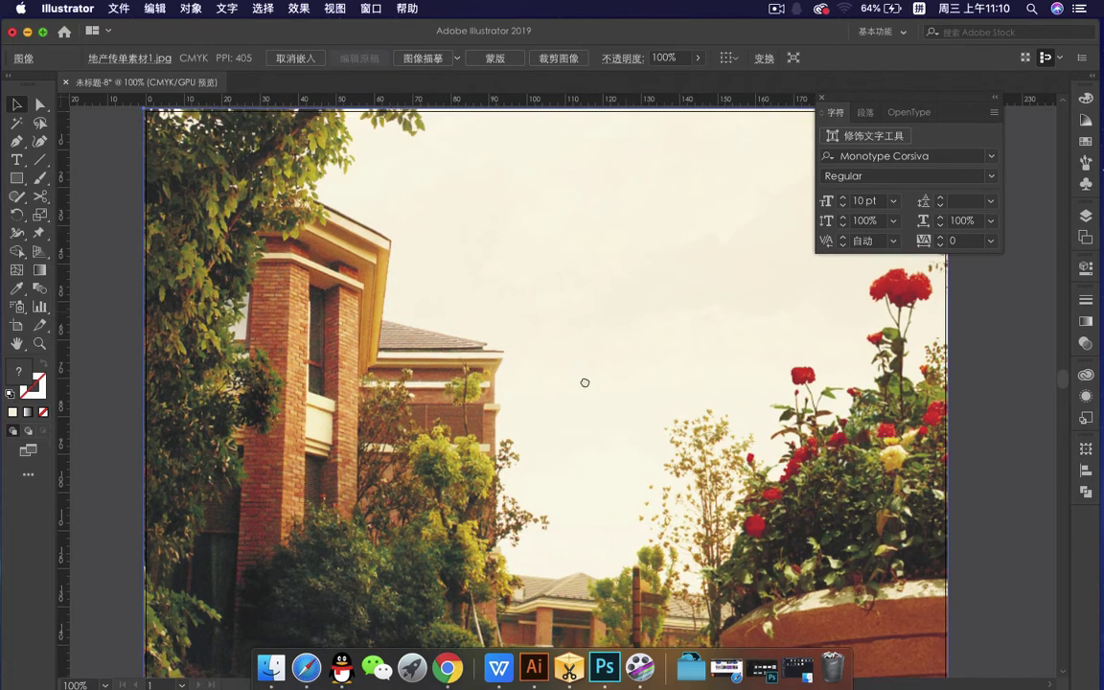
scroll(633, 466, "left", 3)
scroll(634, 403, "down", 10)
scroll(621, 288, "right", 2)
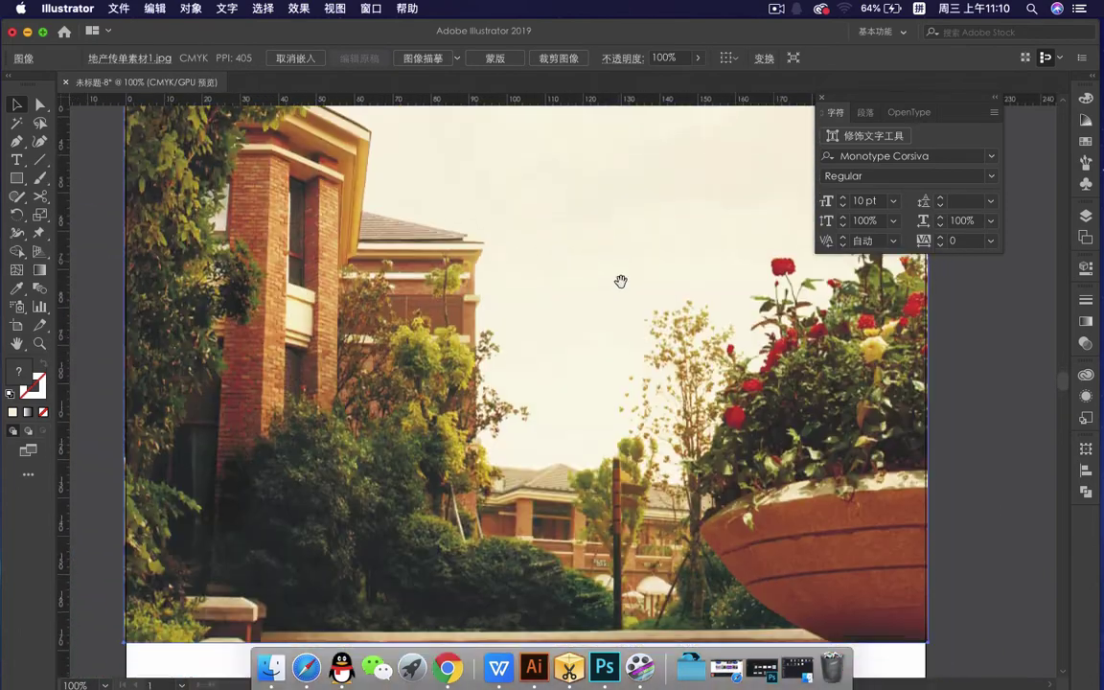
scroll(620, 335, "down", 2)
scroll(575, 335, "up", 5)
scroll(429, 329, "right", 1)
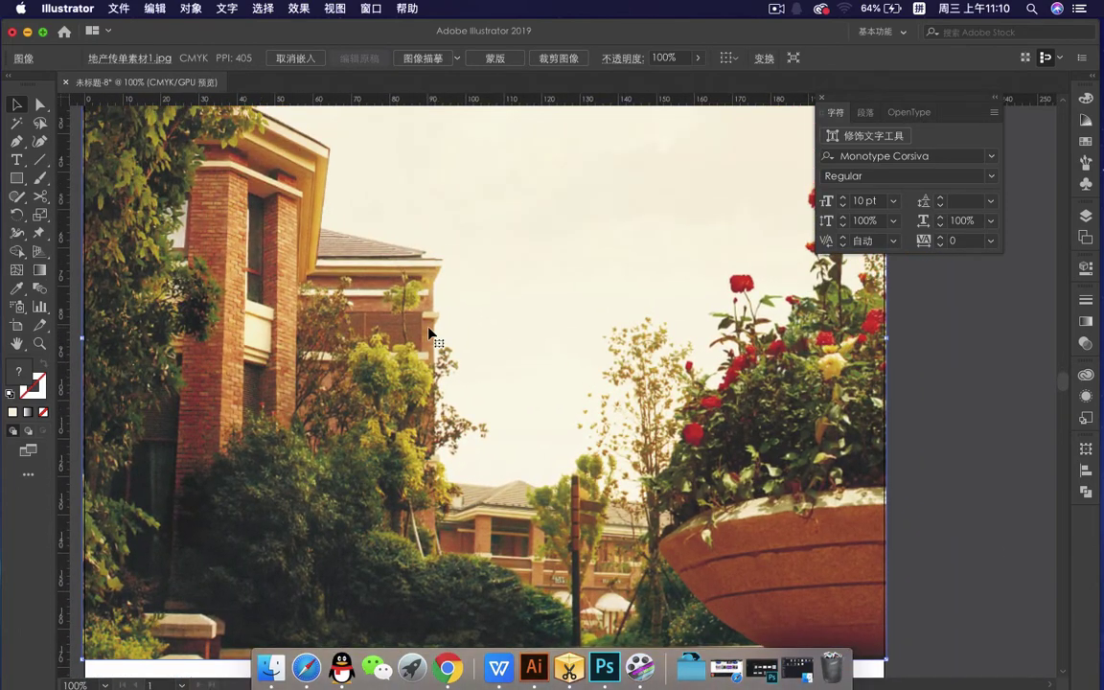
scroll(428, 328, "down", 1)
left_click_drag(491, 284, 477, 311)
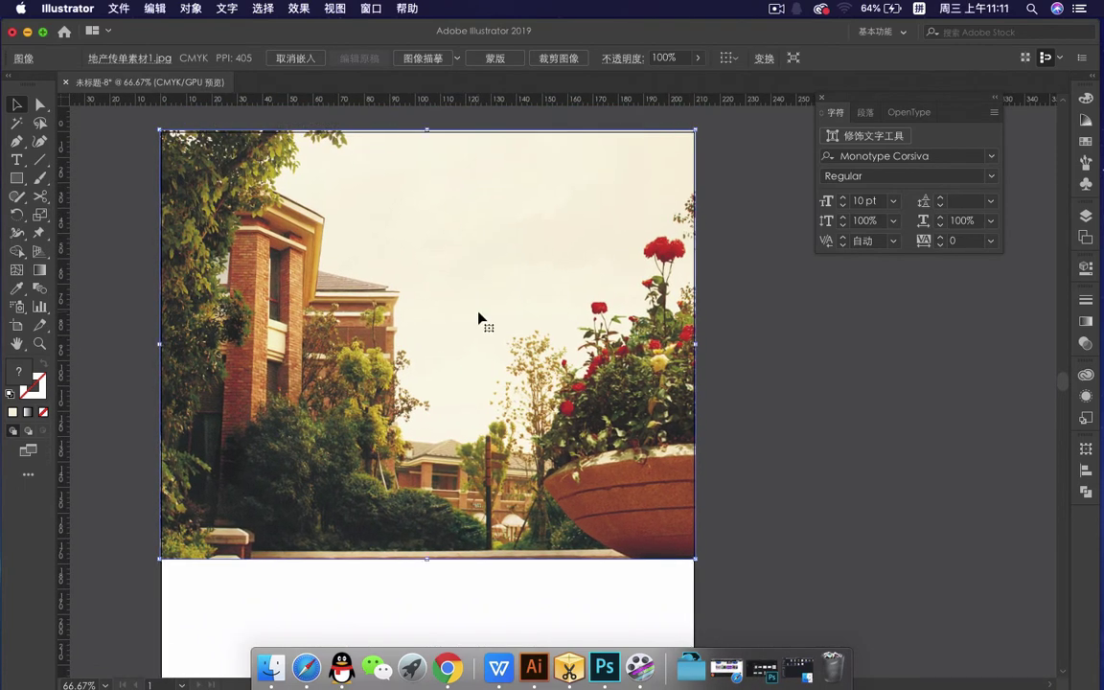
- Place timg.jpeg from the 房地产单页 folder in Finder into the Illustrator document and put the folder window away
left_click(271, 668)
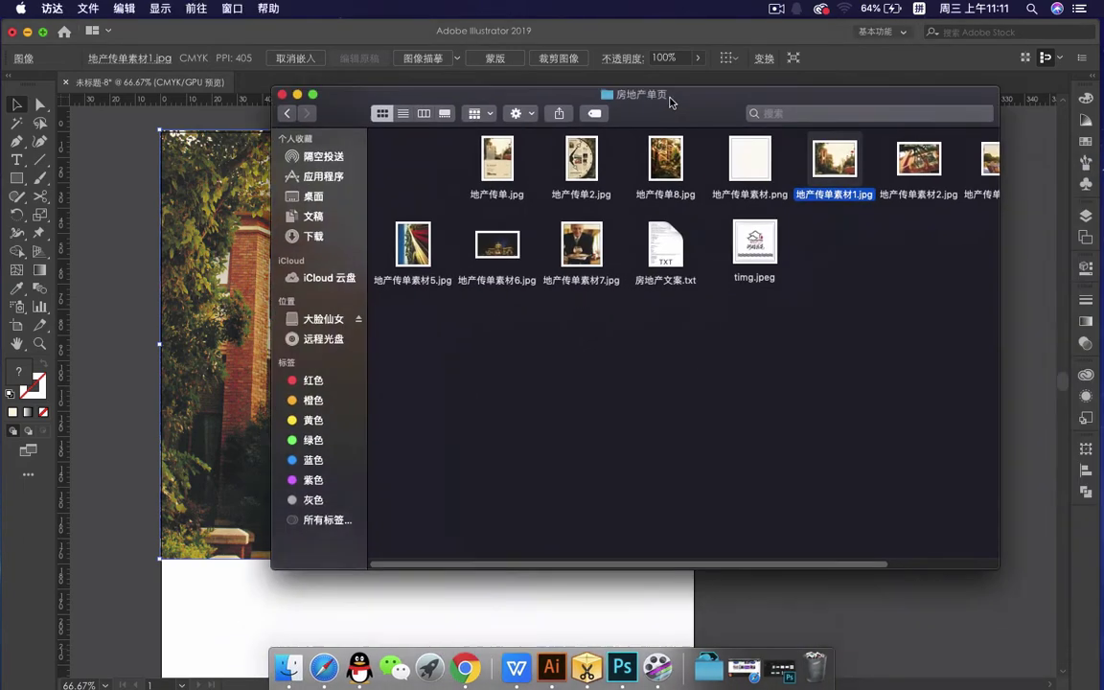
left_click_drag(671, 101, 762, 169)
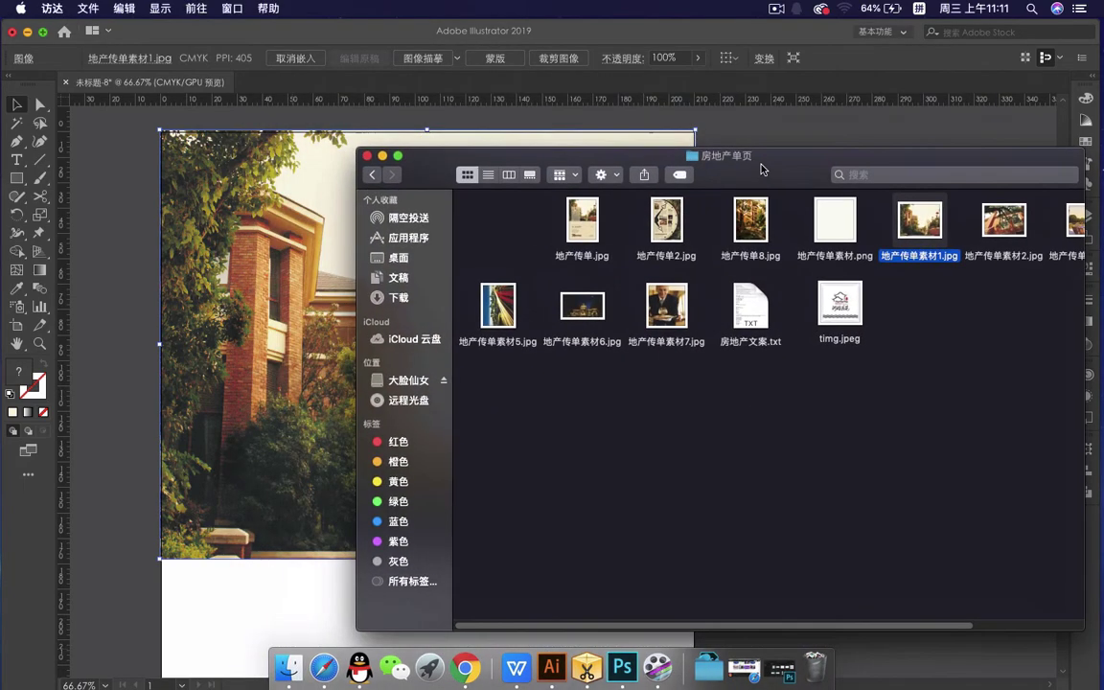
left_click(844, 322)
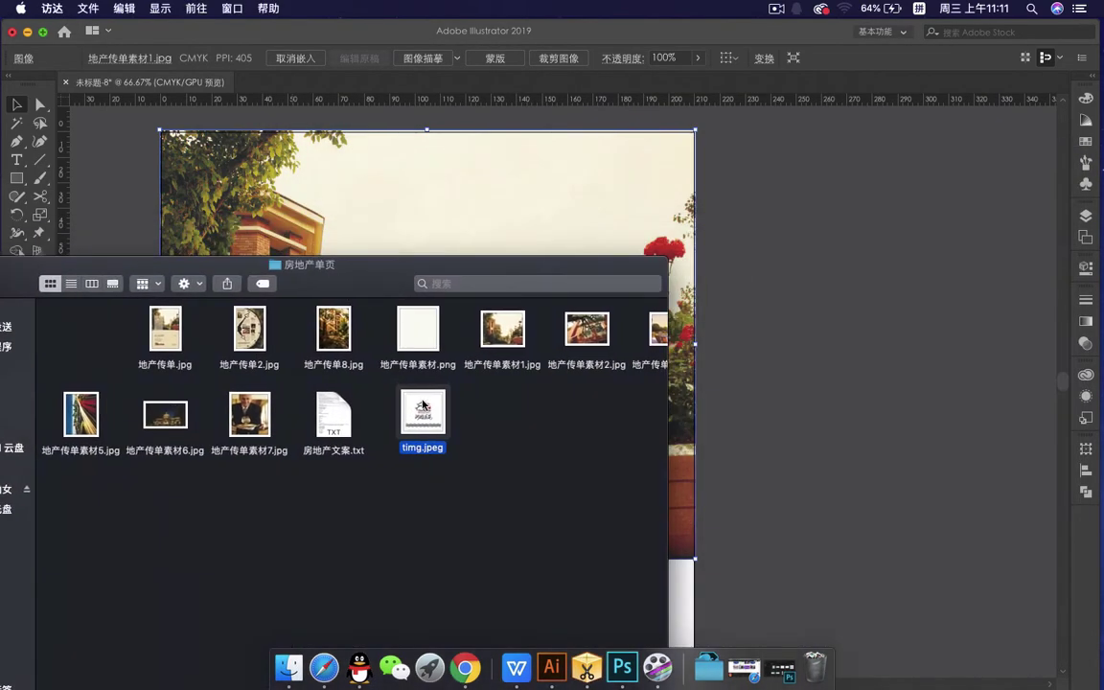
left_click_drag(422, 414, 815, 288)
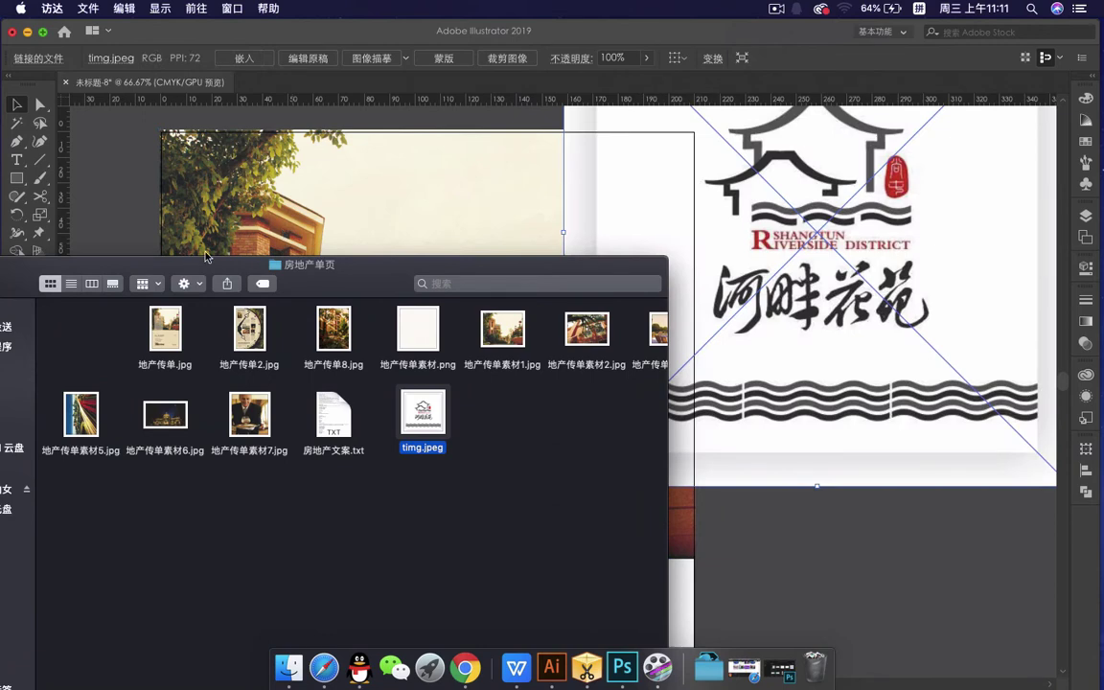
left_click_drag(205, 257, 523, 278)
left_click(283, 285)
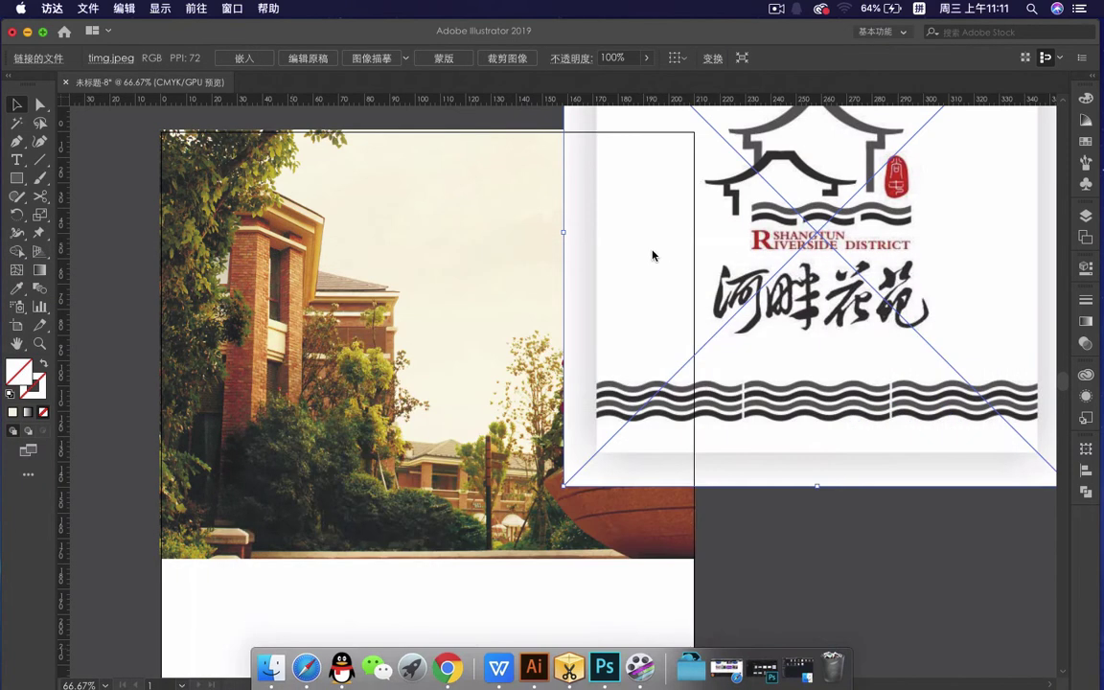
- Move the logo image down and mostly off the artboard's right side, and embed it in the document
left_click(694, 221)
left_click_drag(702, 304, 702, 421)
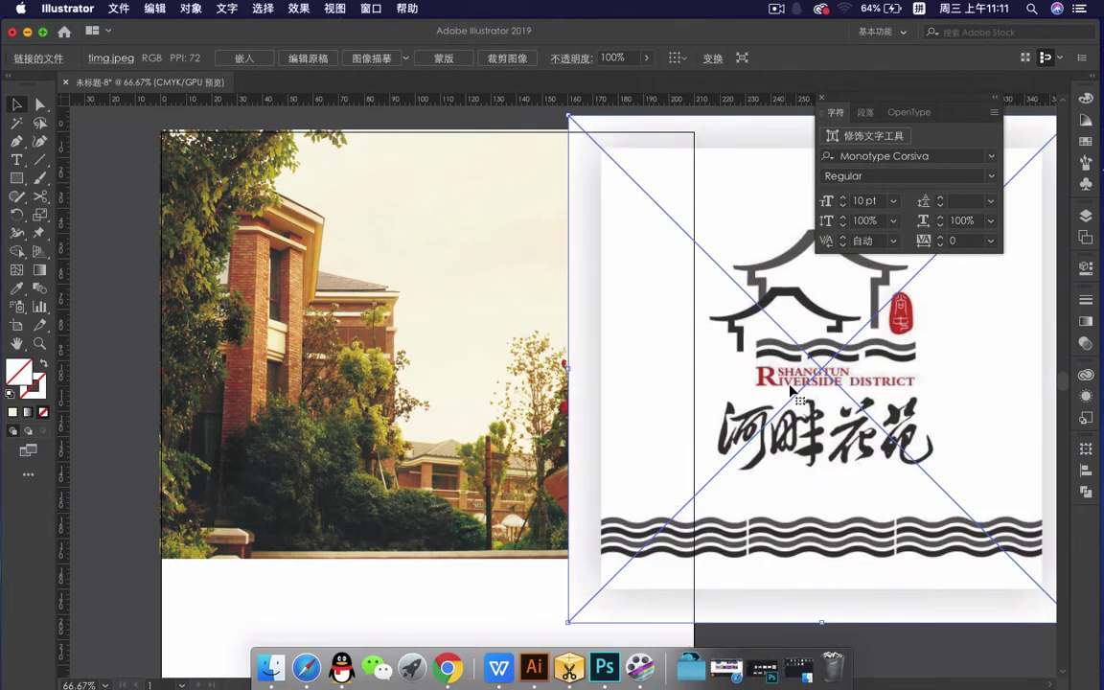
scroll(460, 284, "right", 5)
scroll(460, 283, "right", 3)
left_click_drag(461, 303, 553, 319)
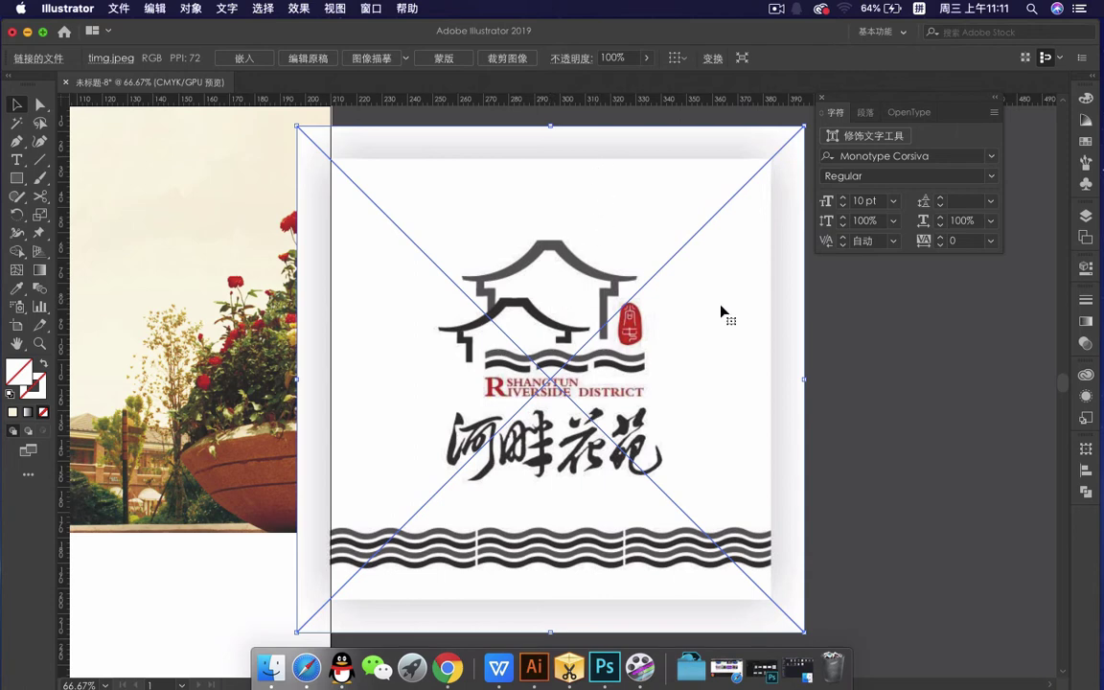
left_click(256, 63)
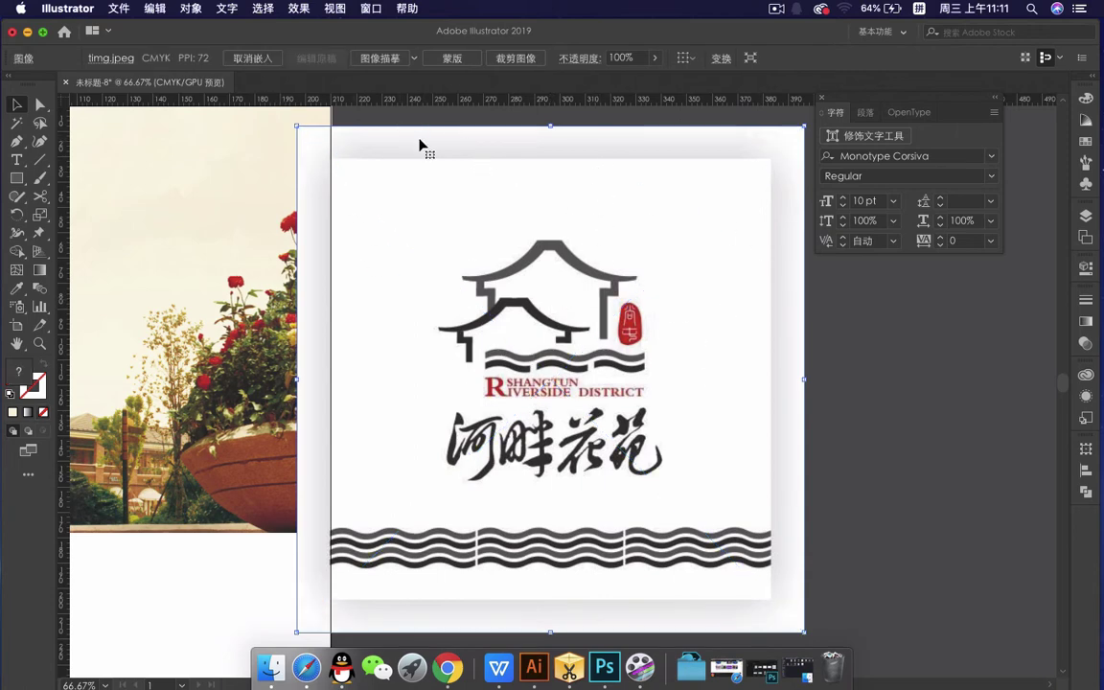
- Trace the logo image with the 低保真度照片 preset and expand the result into paths
left_click(415, 59)
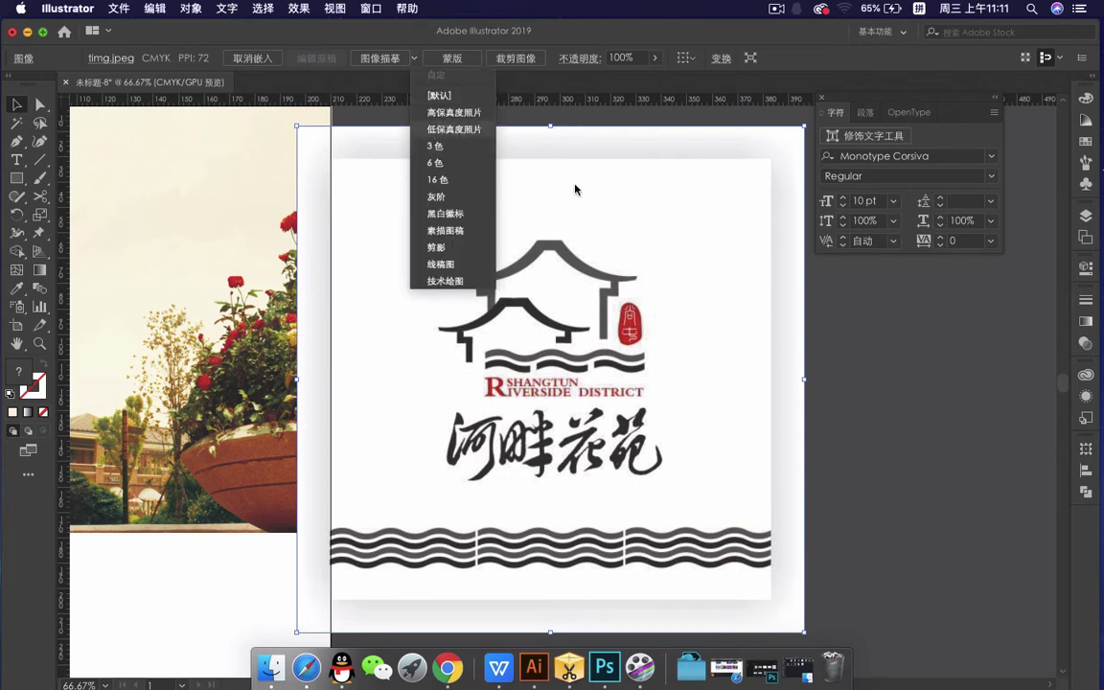
key("Return")
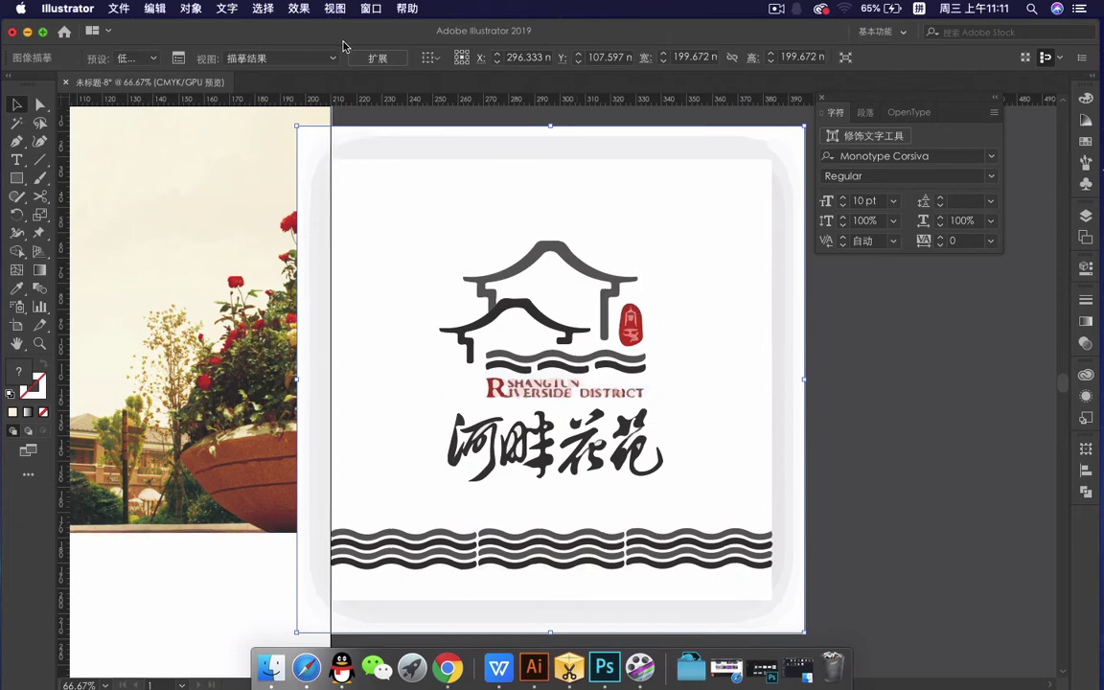
left_click(378, 59)
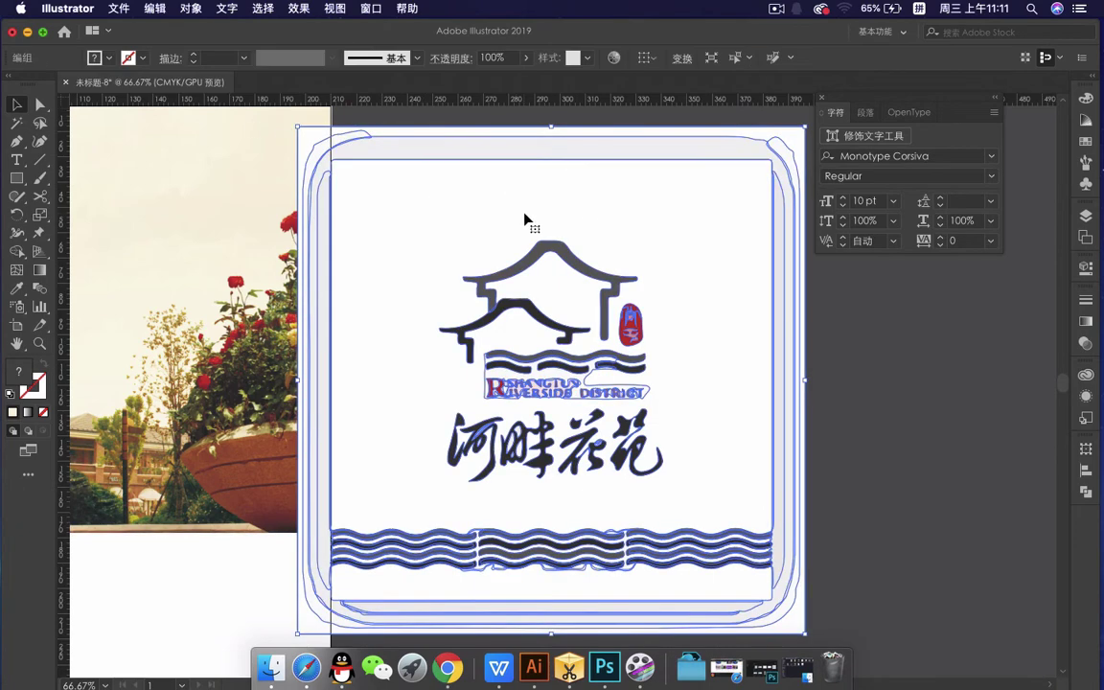
- Select all the white background areas of the traced logo with the Magic Wand and delete them
left_click(16, 123)
left_click(392, 218)
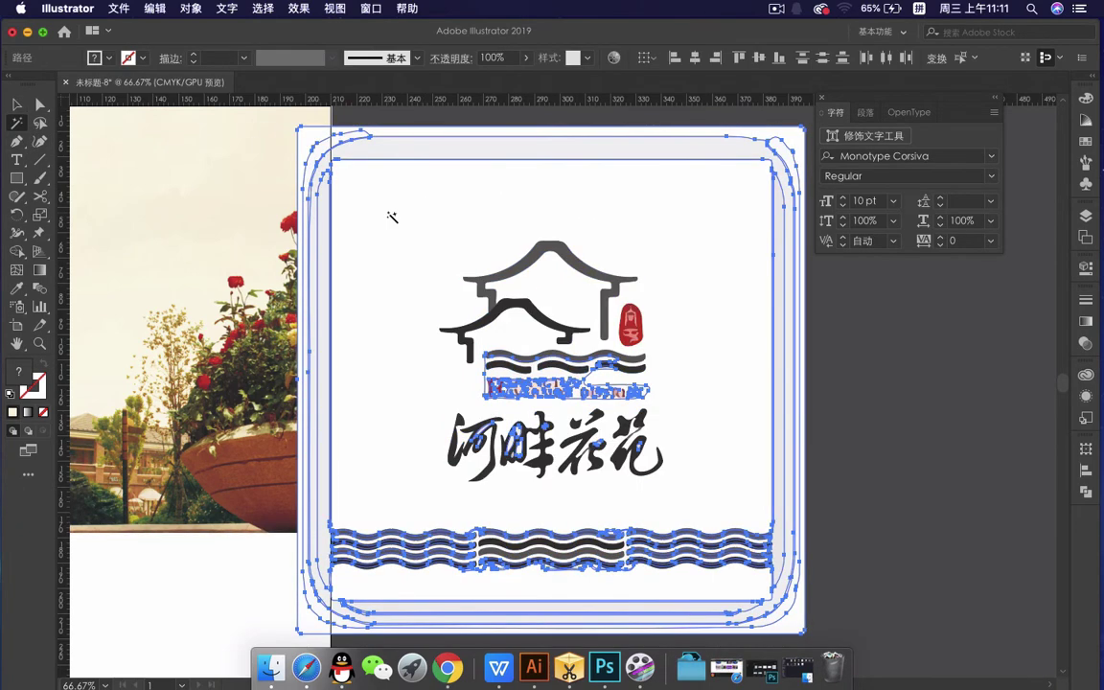
key("Delete")
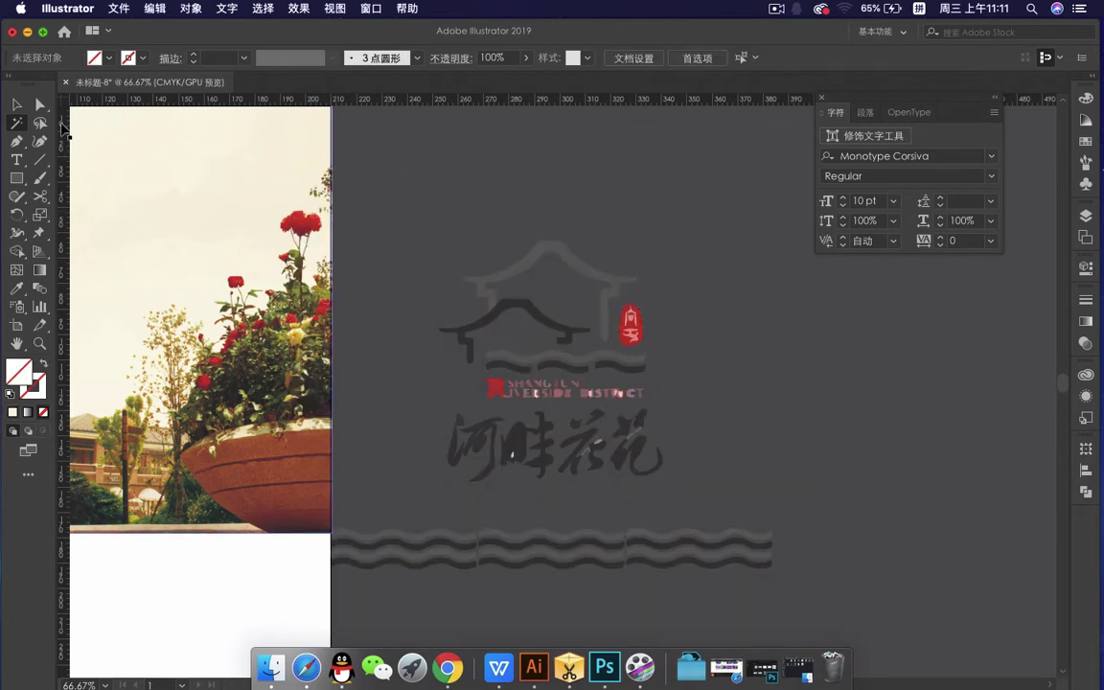
- Scale the logo group down to about 25 mm wide and position it in the photo's upper right corner
left_click(17, 103)
scroll(753, 419, "down", 2)
left_click_drag(664, 435, 708, 304)
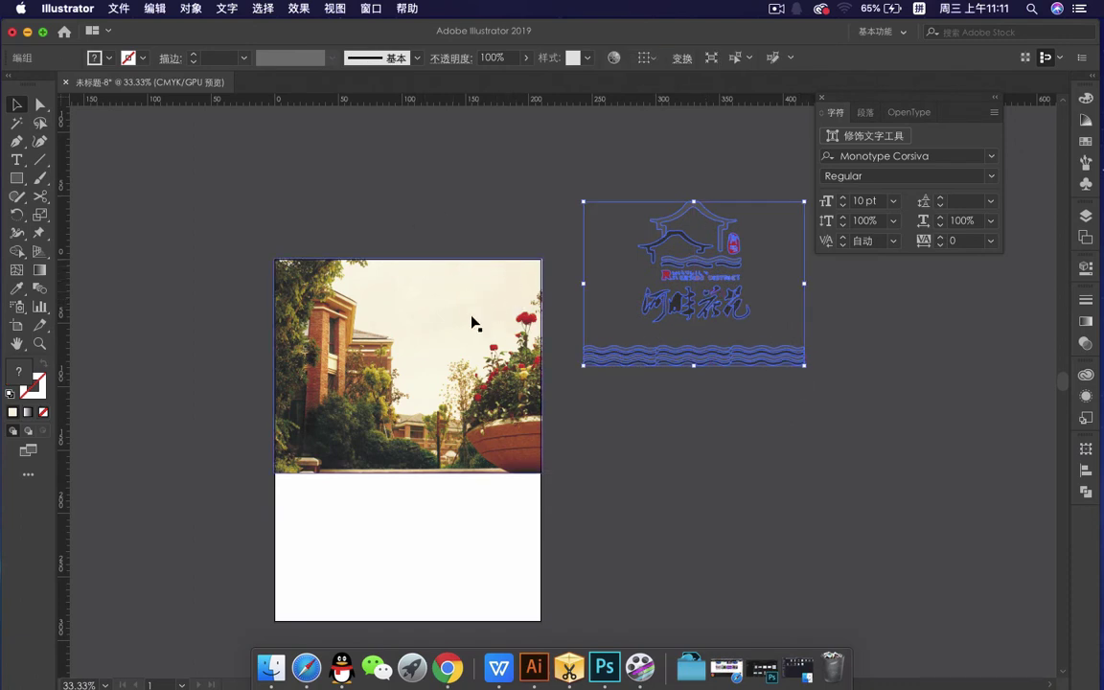
left_click_drag(804, 365, 339, 413)
scroll(599, 246, "up", 5)
left_click_drag(439, 437, 385, 367)
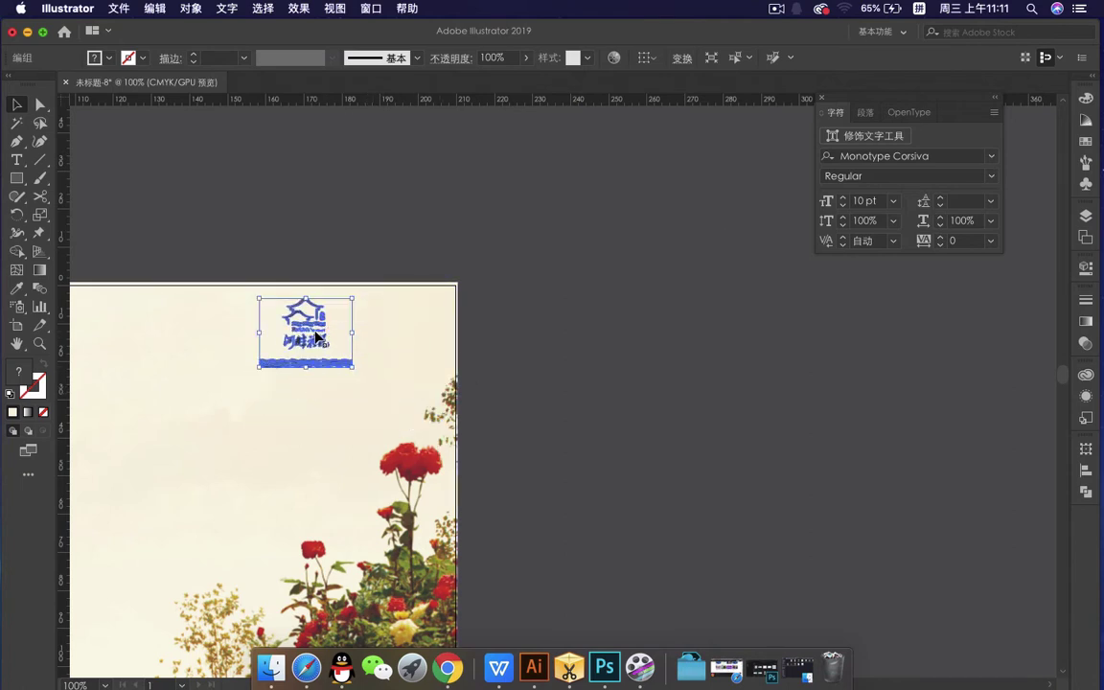
left_click_drag(314, 346, 404, 354)
left_click(564, 370)
- Examine the logo's size and placement against the whole photo and the upper part of the page
left_click_drag(533, 386, 654, 309)
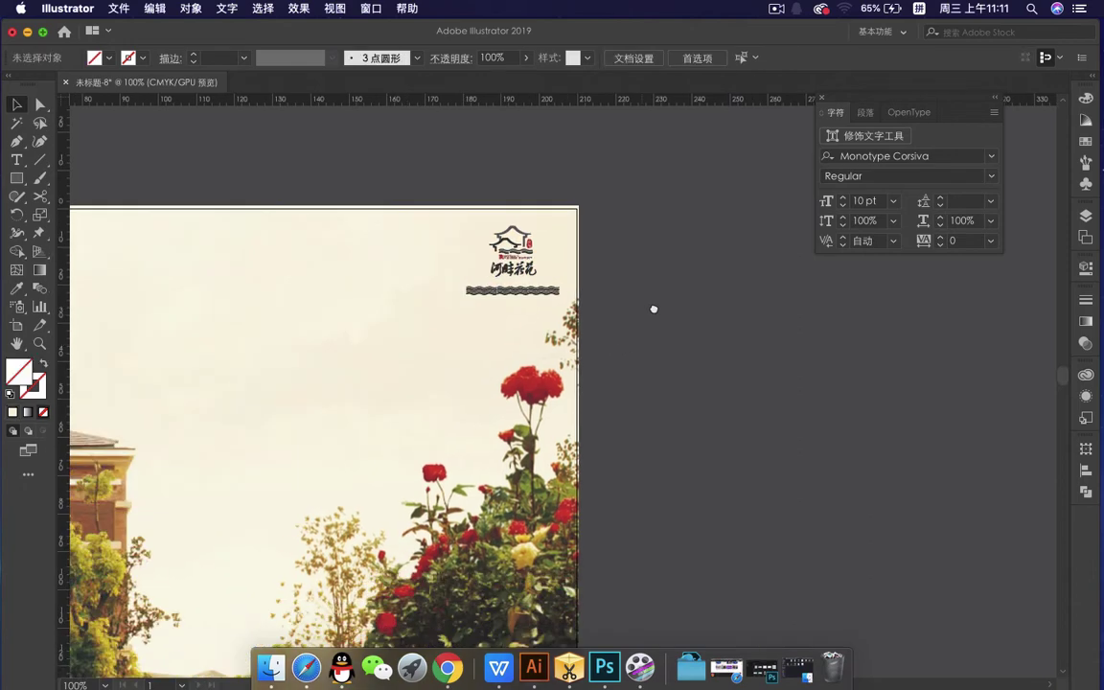
scroll(654, 309, "left", 5)
scroll(653, 308, "down", 3)
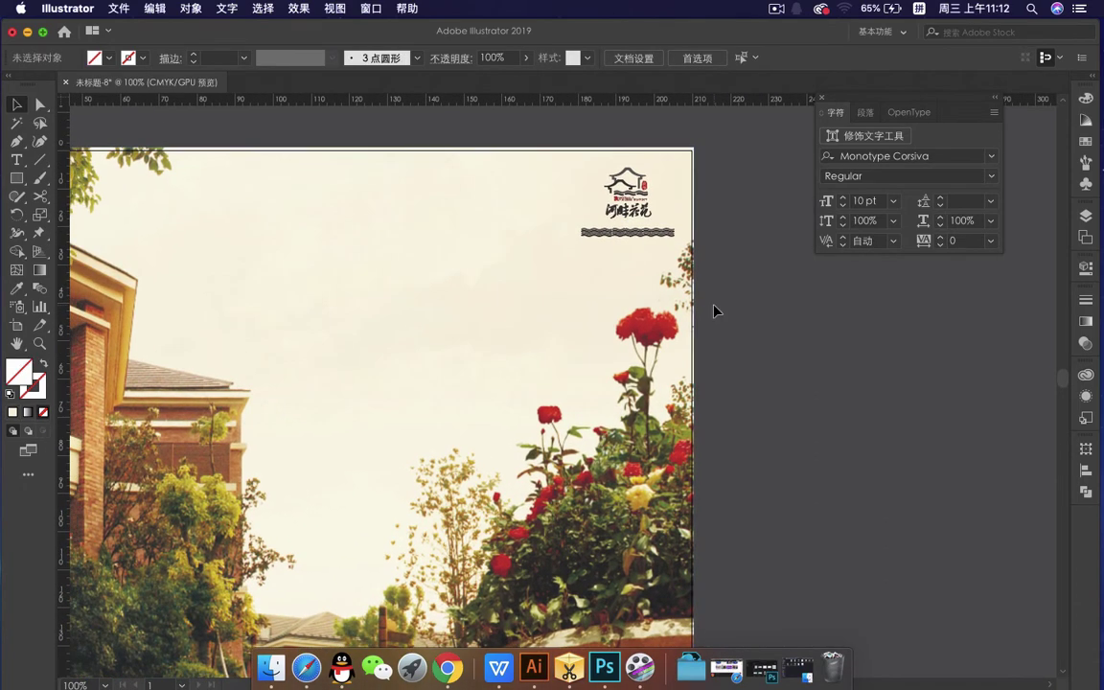
key("super+minus")
scroll(714, 310, "down", 2)
scroll(714, 309, "right", 1)
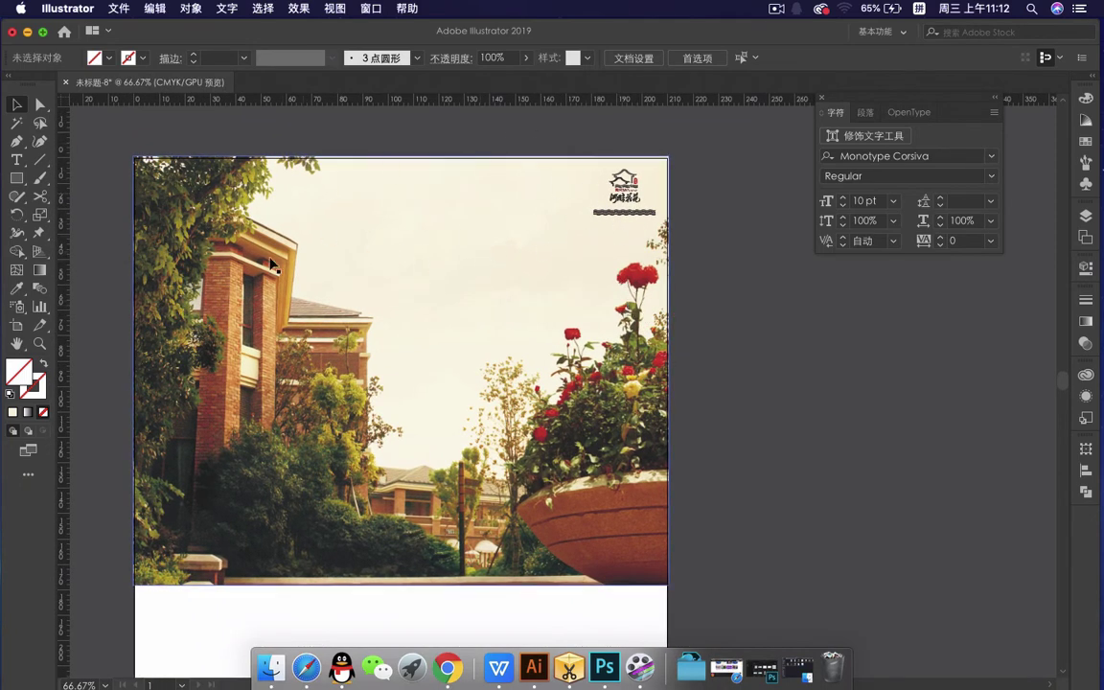
scroll(388, 318, "down", 3)
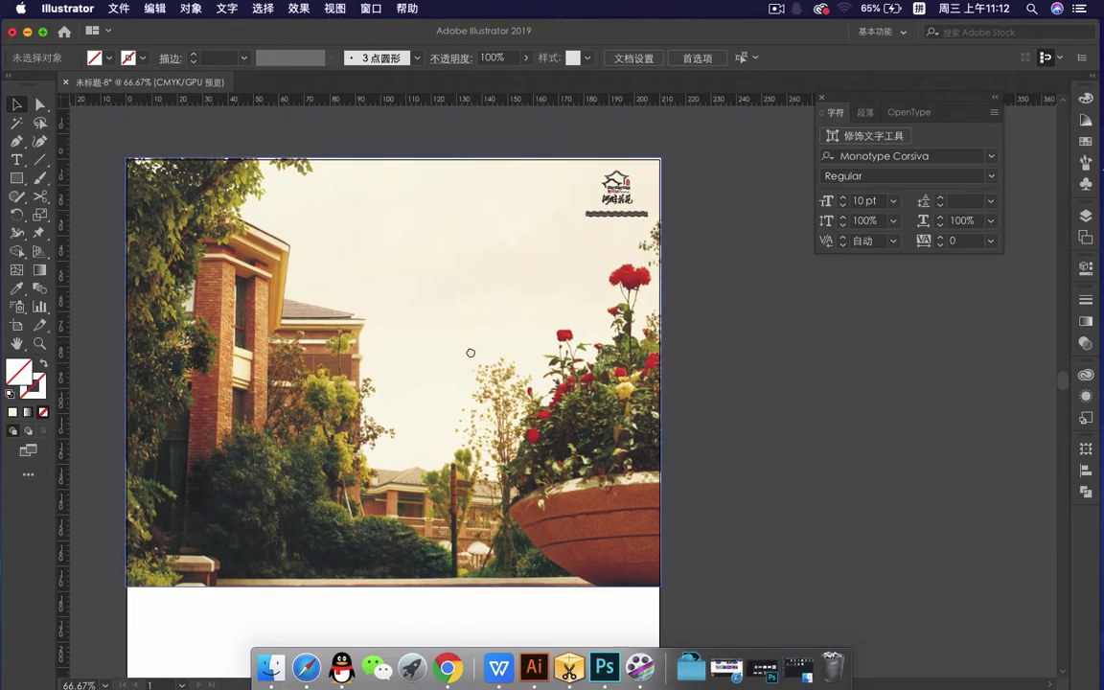
left_click_drag(467, 305, 464, 320)
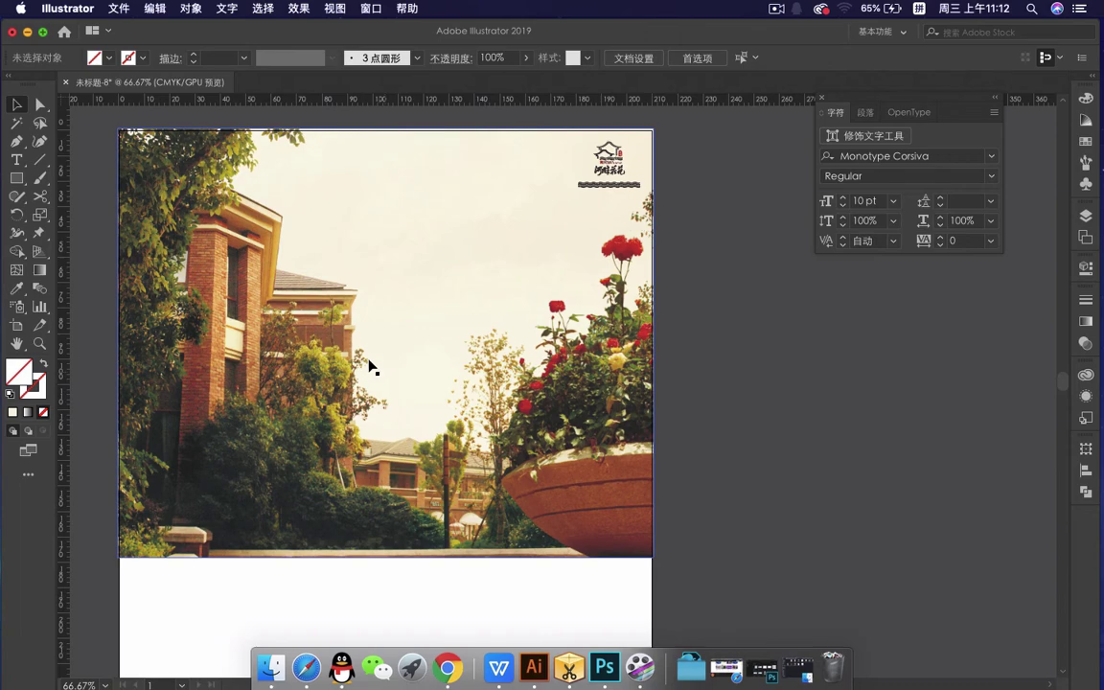
- Draw a rectangle about 55 × 88 mm over the shrubs beside the brick building, ending at the photo's lower edge, and give it a solid cream fill
scroll(338, 427, "up", 3)
scroll(307, 461, "down", 2)
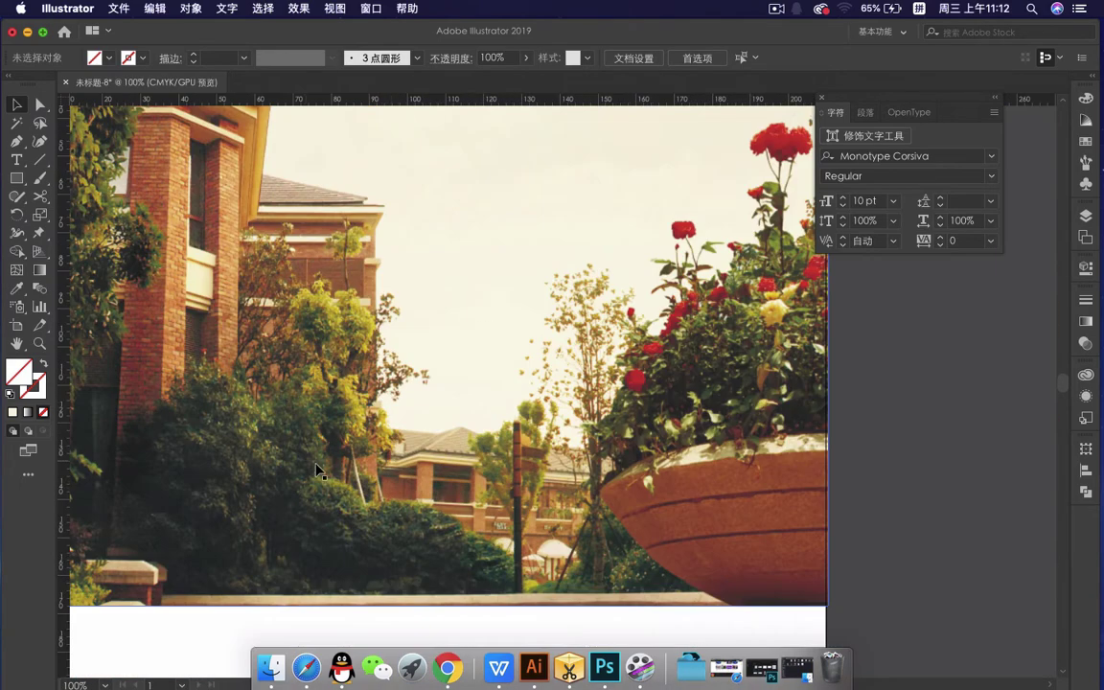
scroll(467, 374, "up", 2)
scroll(334, 349, "down", 1)
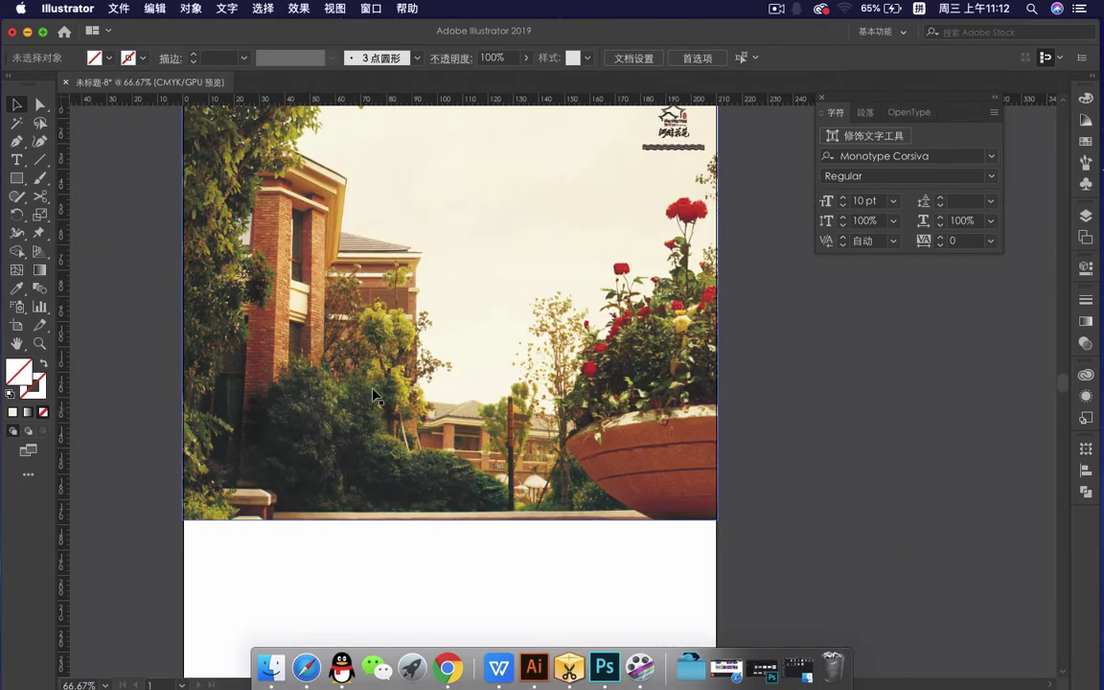
scroll(273, 270, "down", 1)
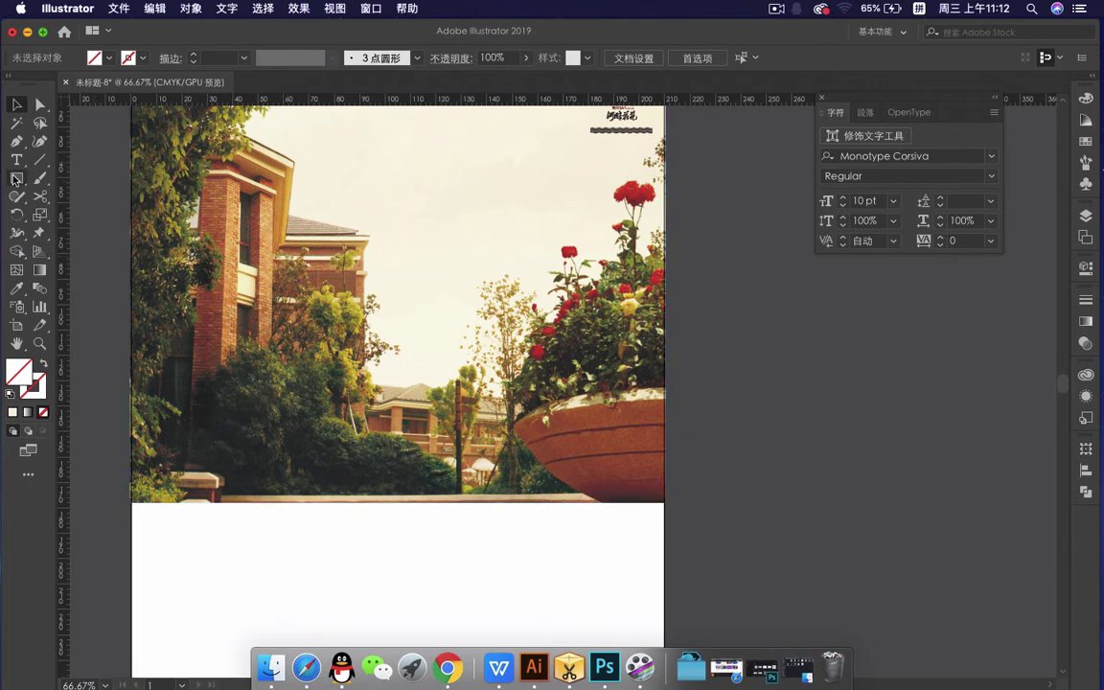
key("m")
left_click_drag(224, 281, 364, 499)
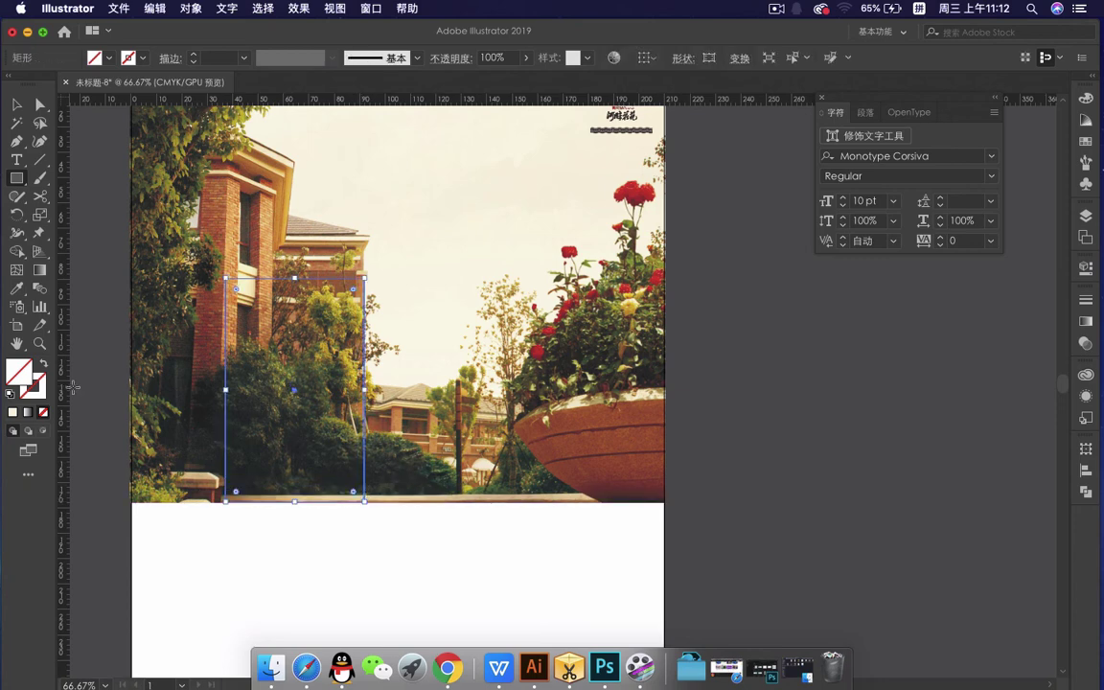
left_click(14, 412)
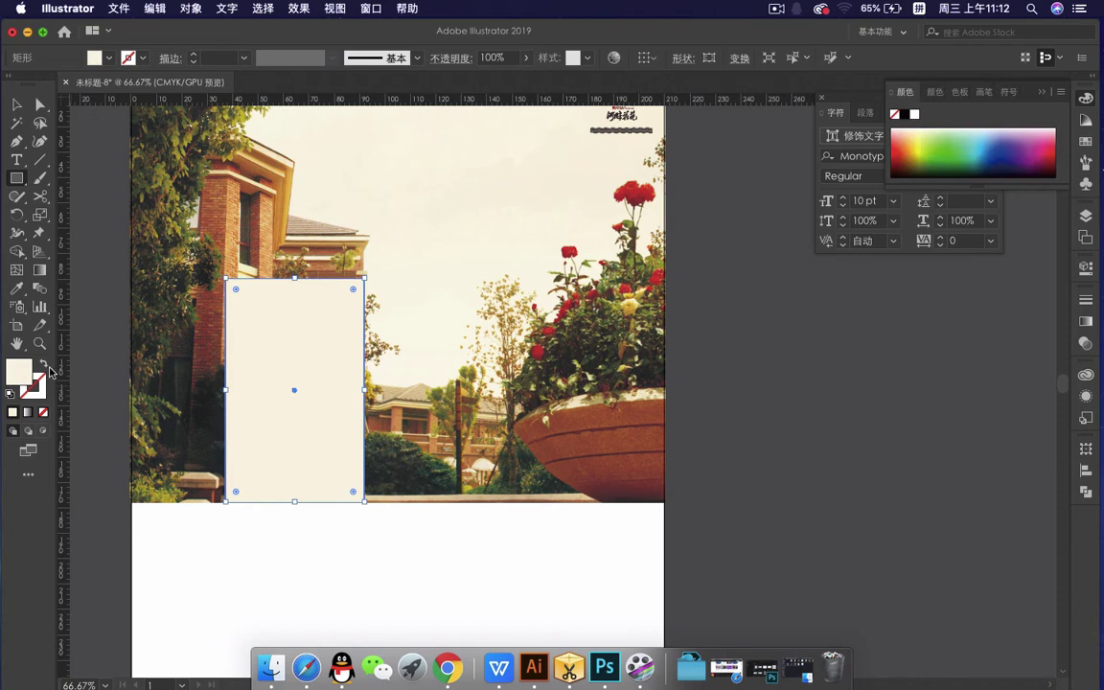
- Extend the rectangle's left side to make it about 60 mm wide and sample its fill from the photo's pale sky
mouse_move(227, 391)
left_mouse_down()
mouse_move(194, 388)
mouse_move(211, 390)
left_mouse_up()
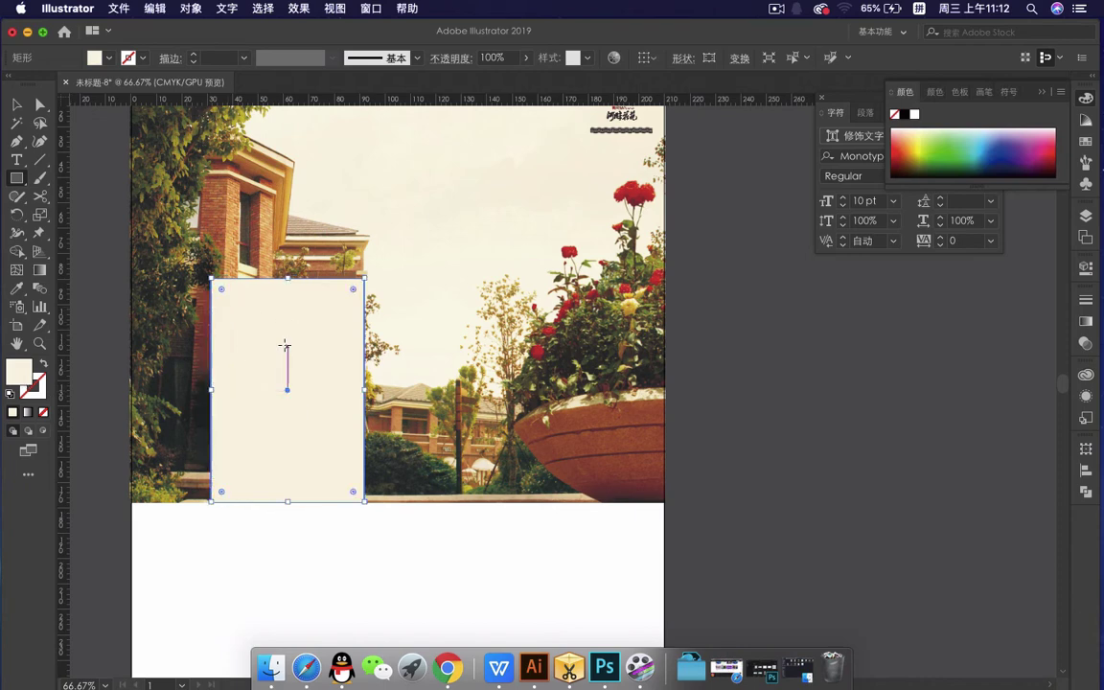
left_click(20, 104)
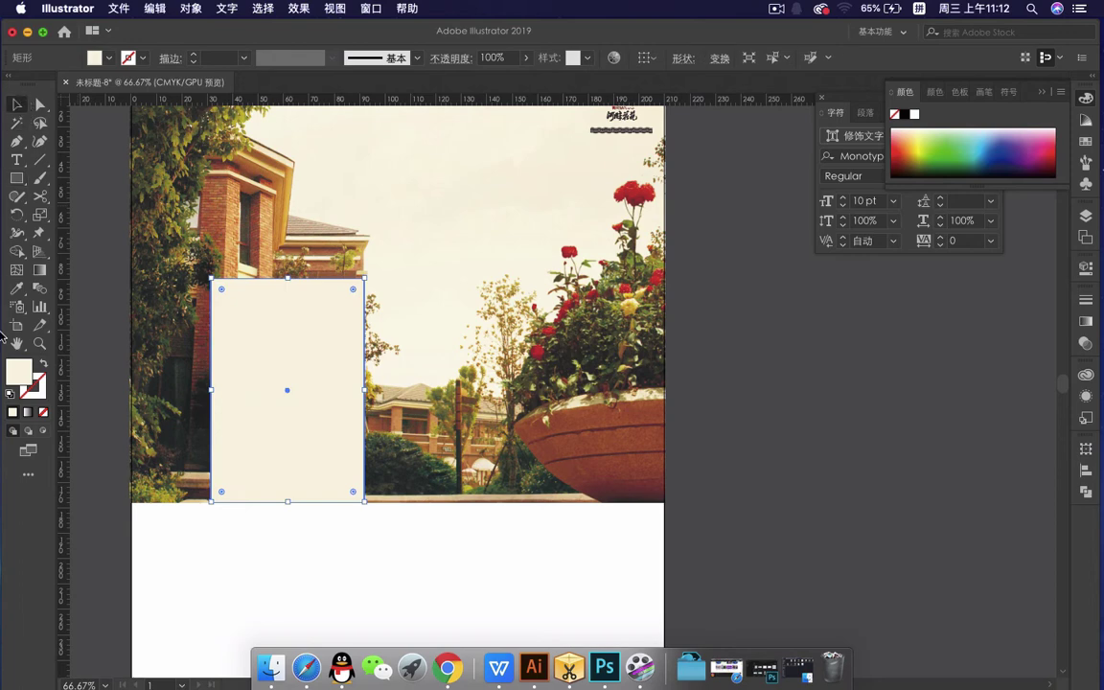
left_click(17, 288)
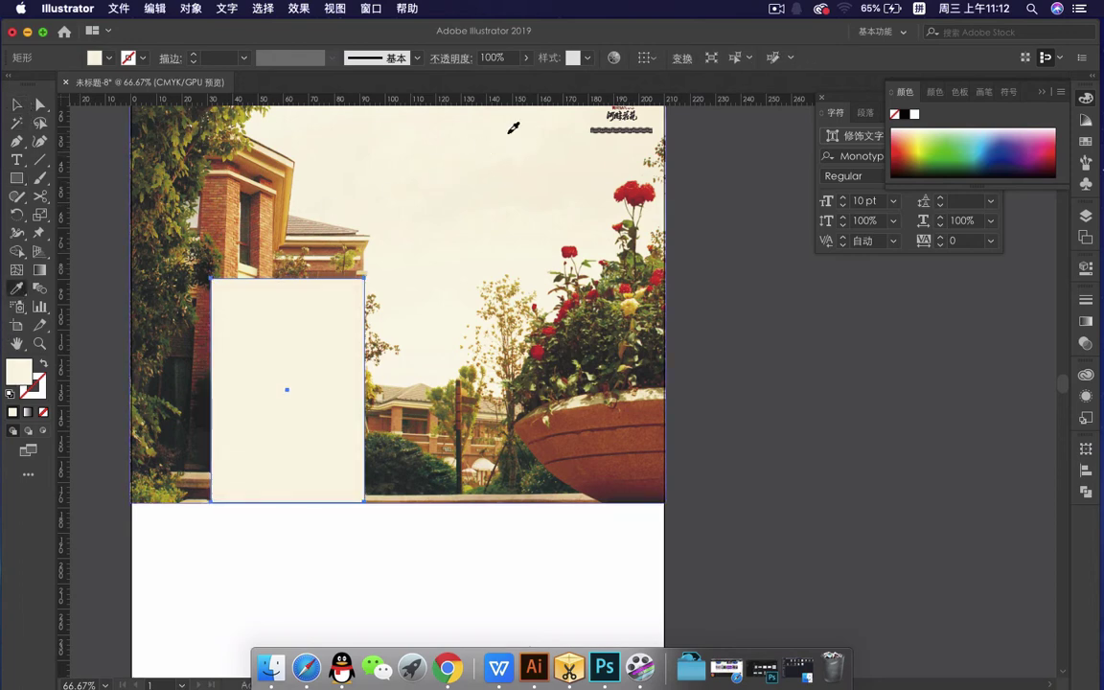
key("v")
- Set the cream rectangle's opacity to 50% and deselect it
scroll(396, 348, "down", 1)
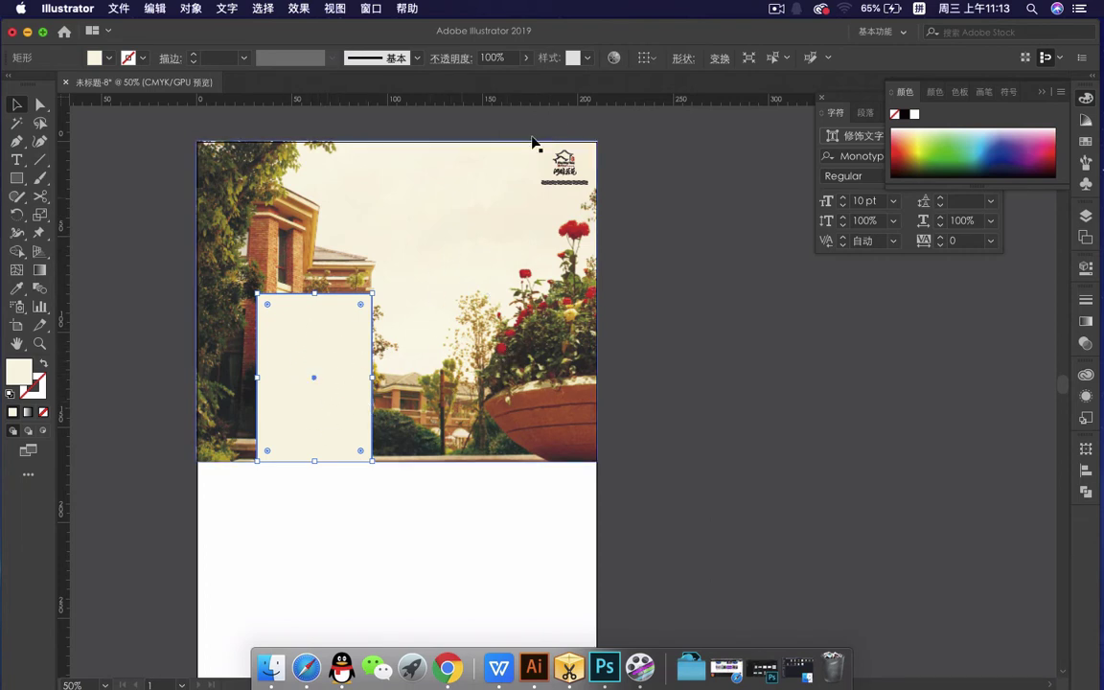
left_click(465, 55)
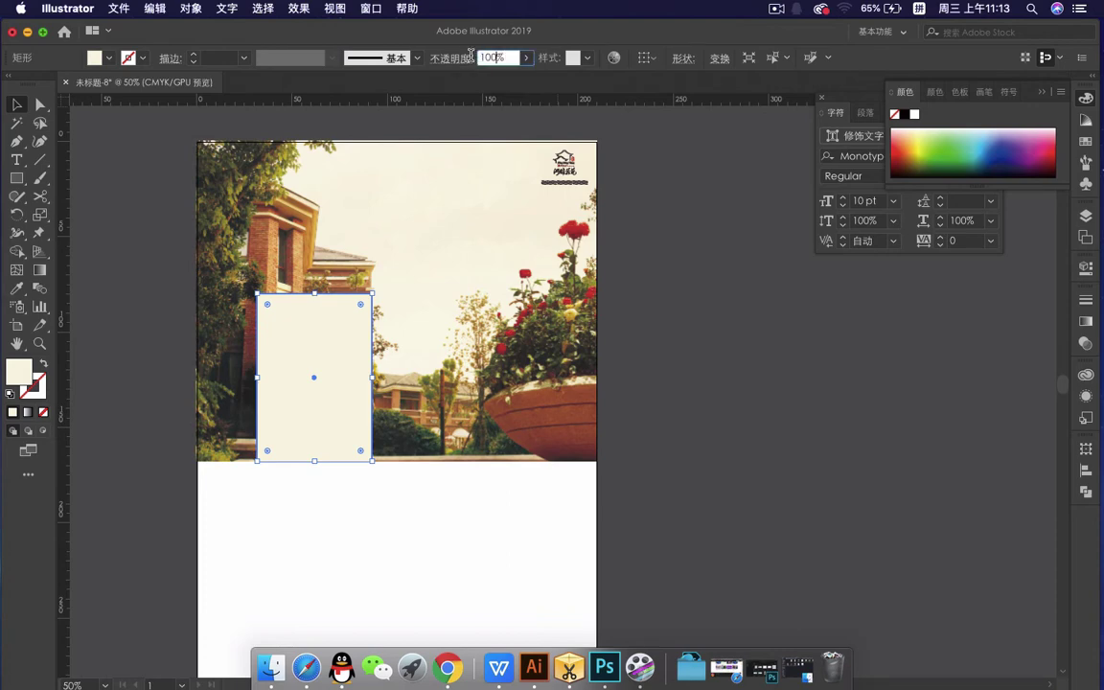
type("50")
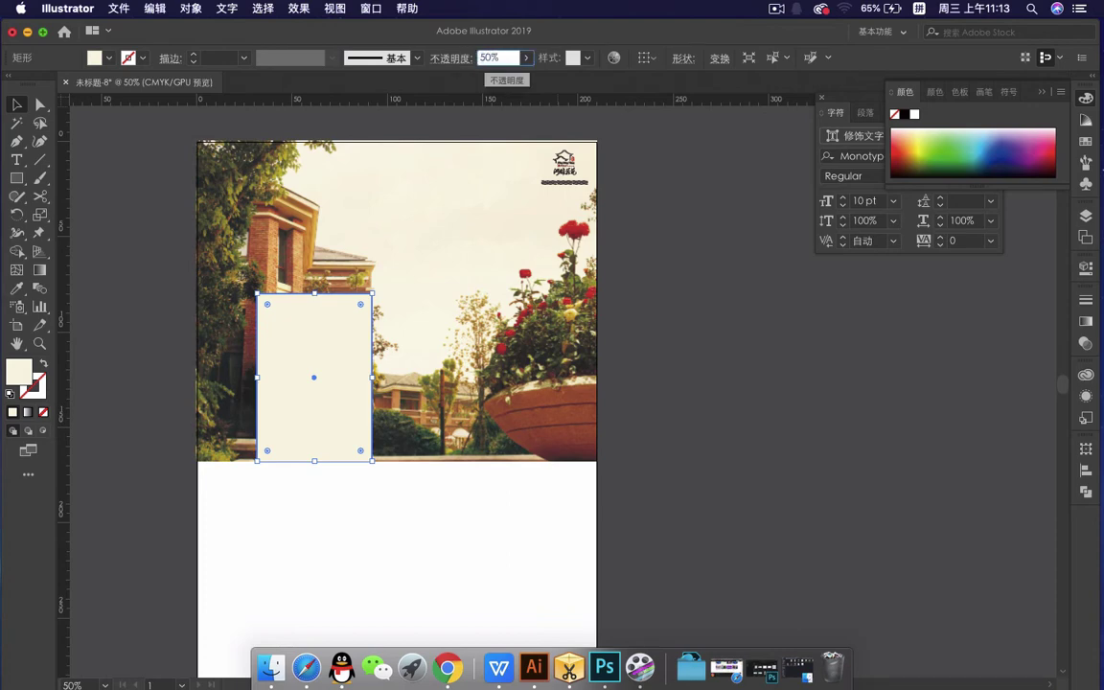
key("Return")
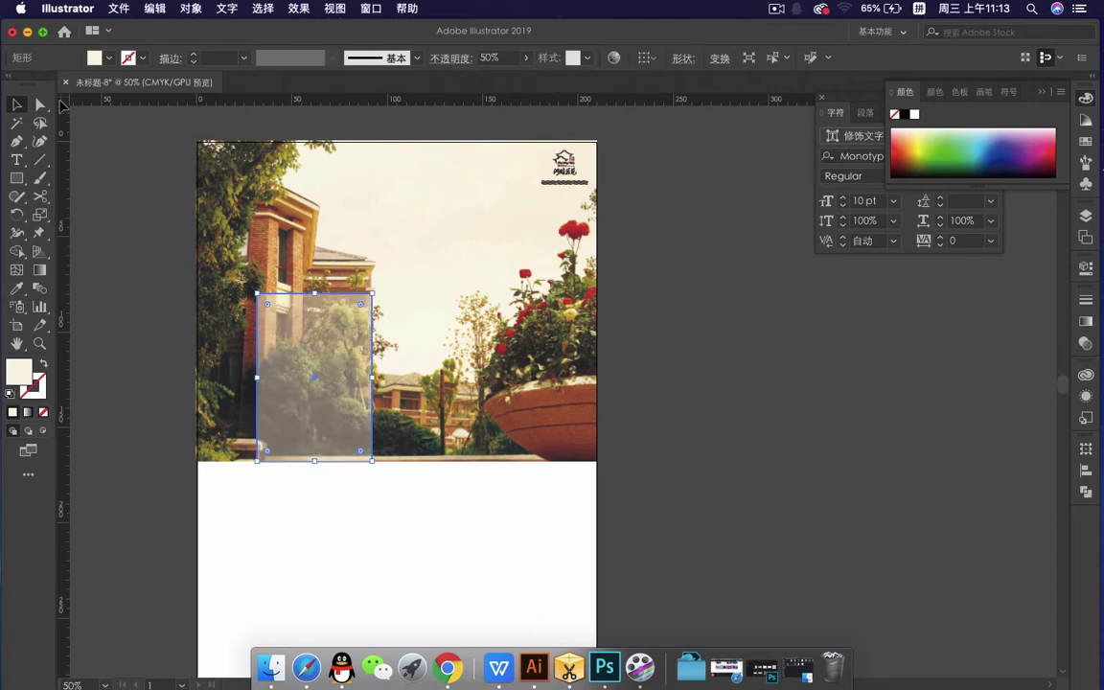
left_click(19, 104)
left_click(359, 136)
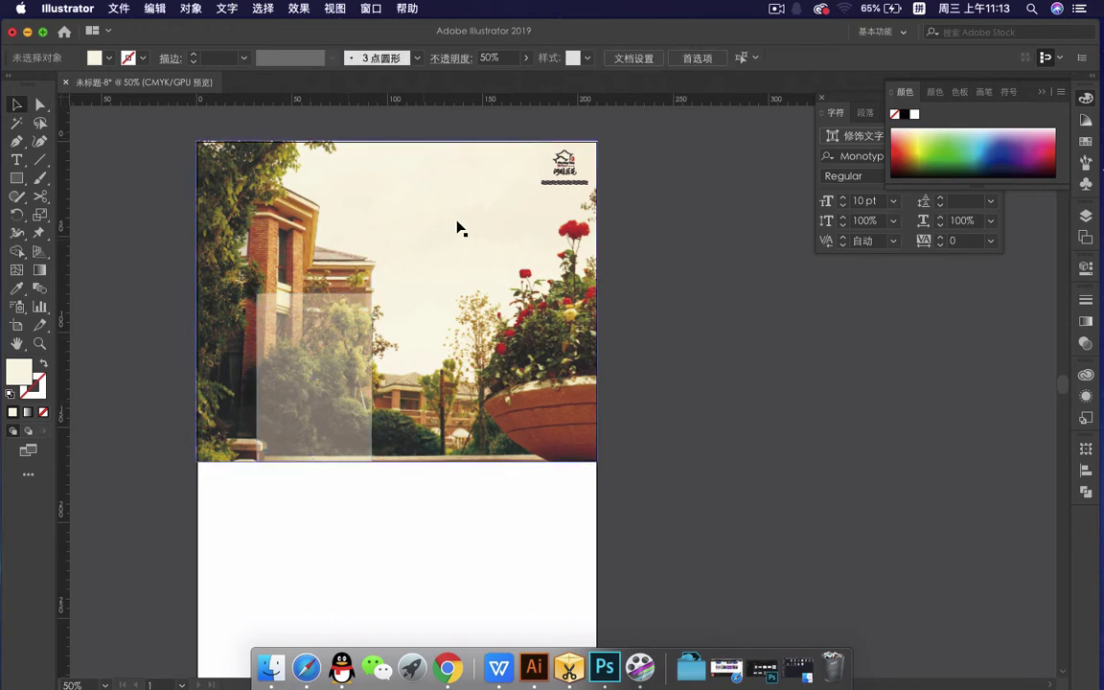
- Place a copy of the corner logo centred near the upper edge of the translucent panel and check it up close
left_click(567, 172)
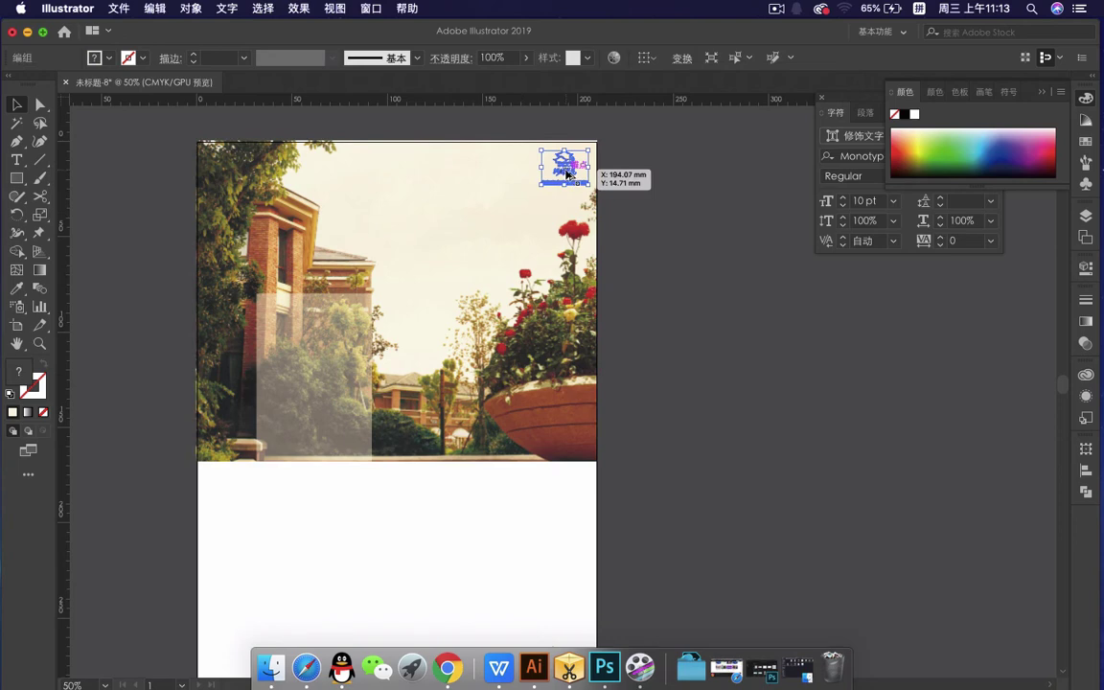
left_click_drag(568, 175, 318, 327)
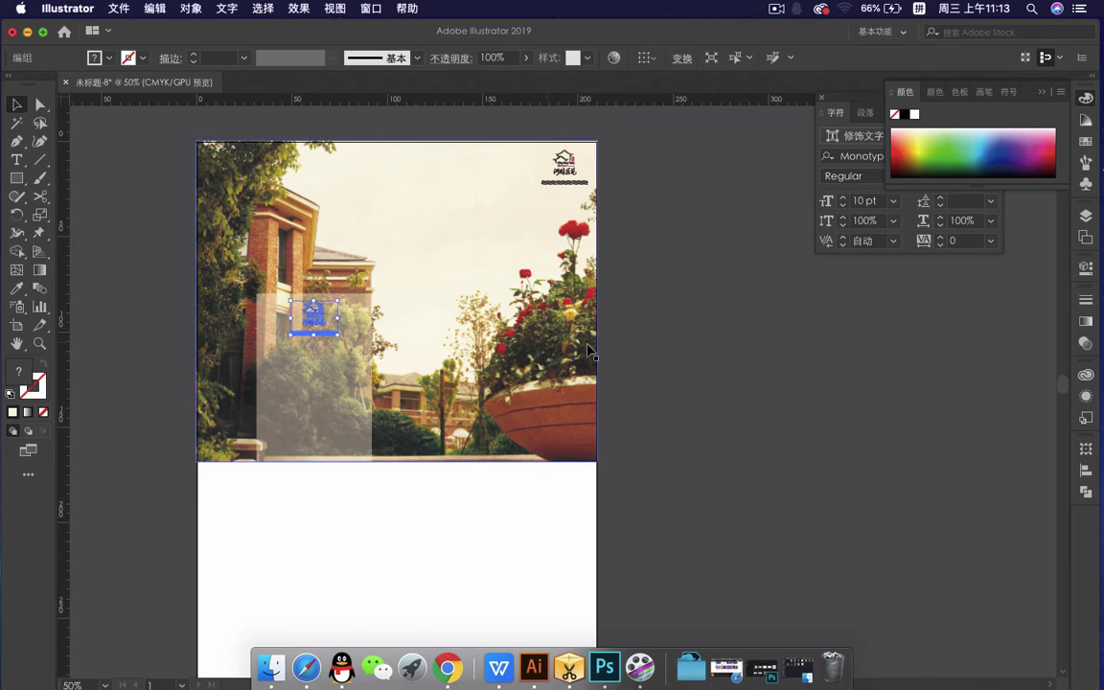
left_click(784, 374)
key("super+equal")
key("super+equal")
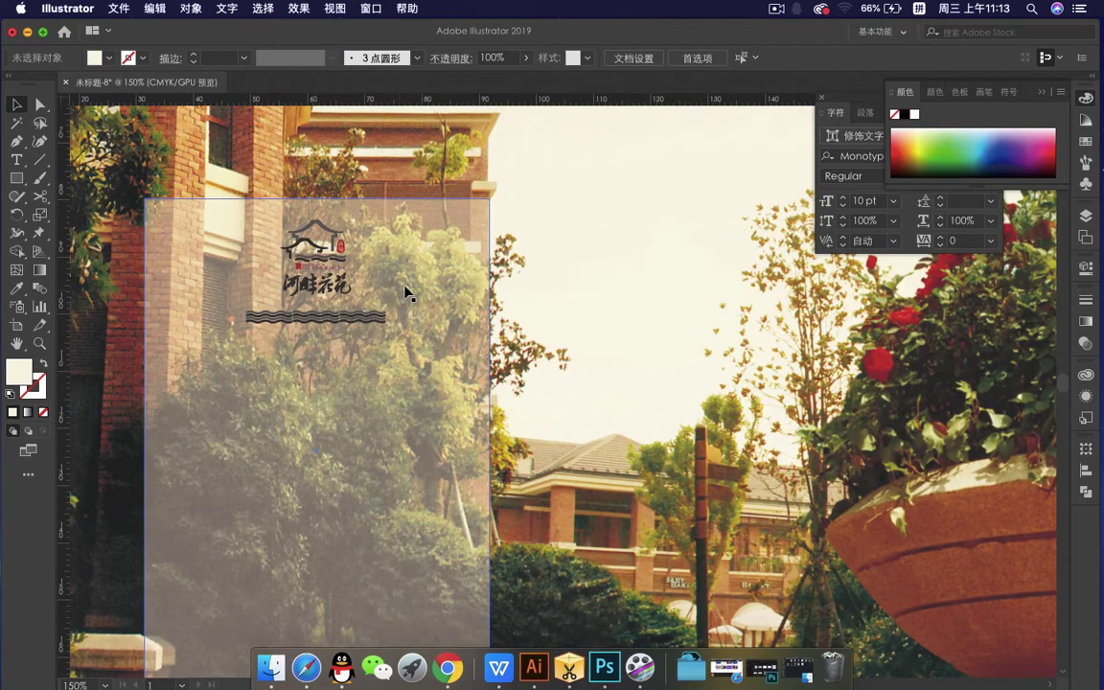
key("super+equal")
scroll(523, 271, "down", 1)
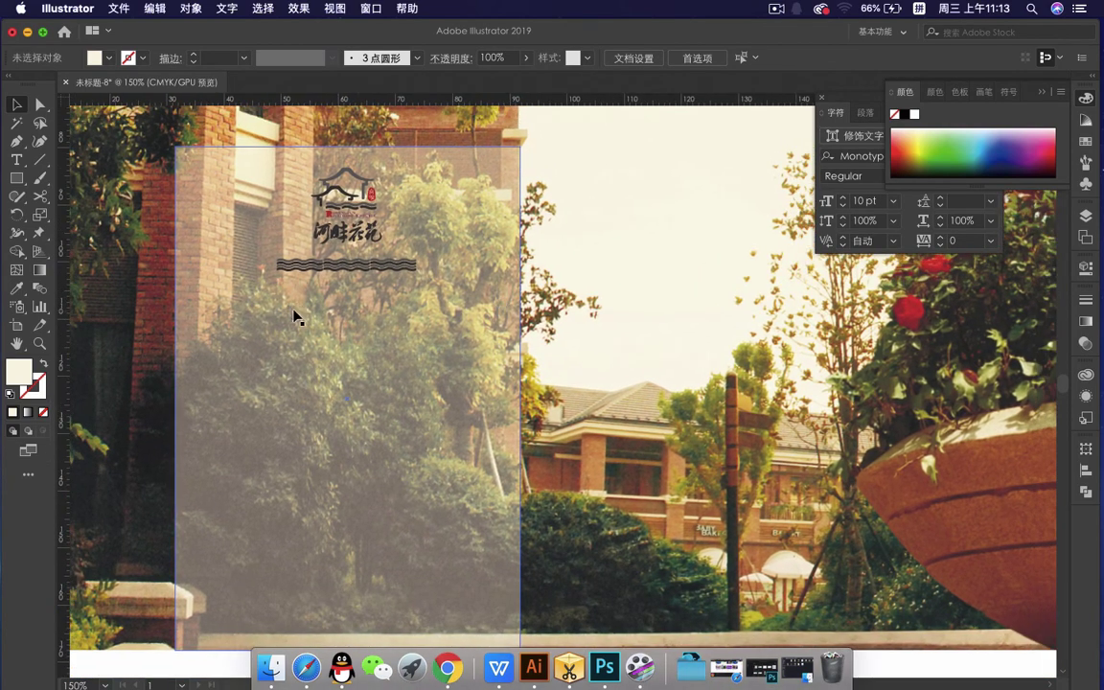
scroll(329, 448, "down", 1)
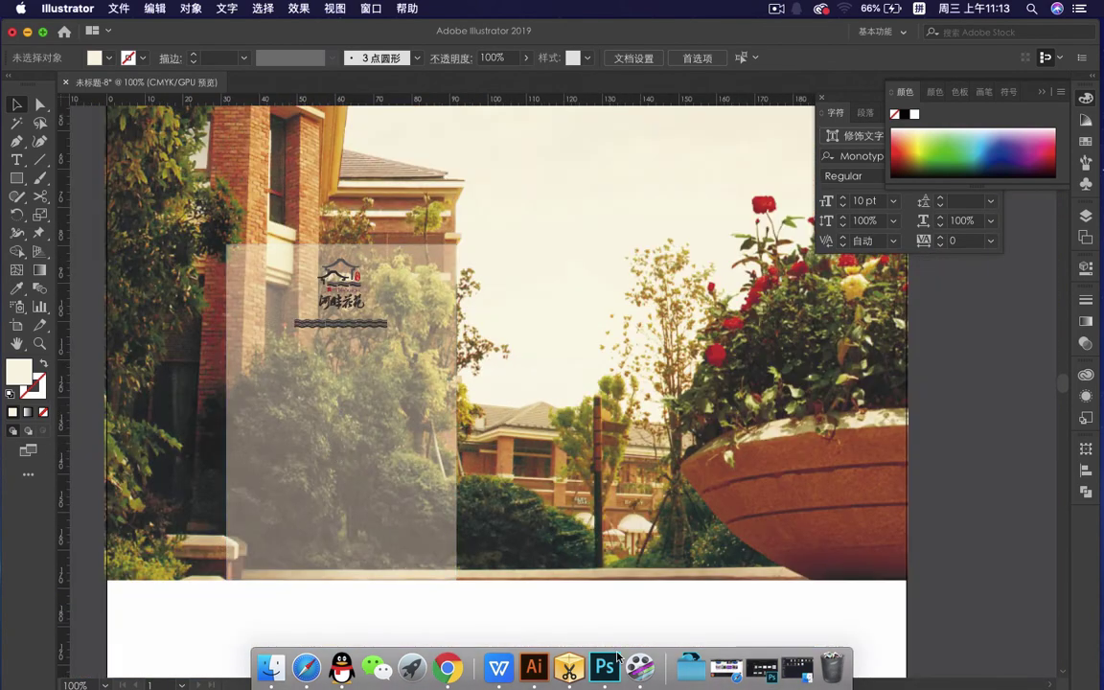
- Open 房地产文案.txt from the 房地产单页 folder in Finder and minimise the folder window
left_click(787, 574)
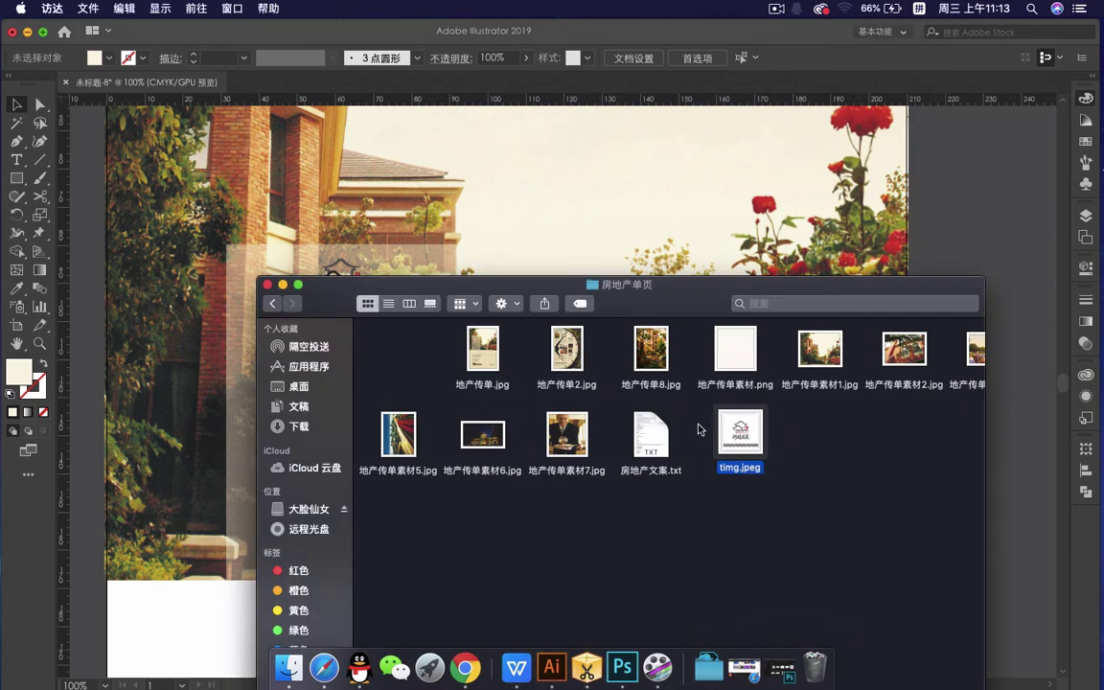
left_click(665, 458)
double_click(660, 451)
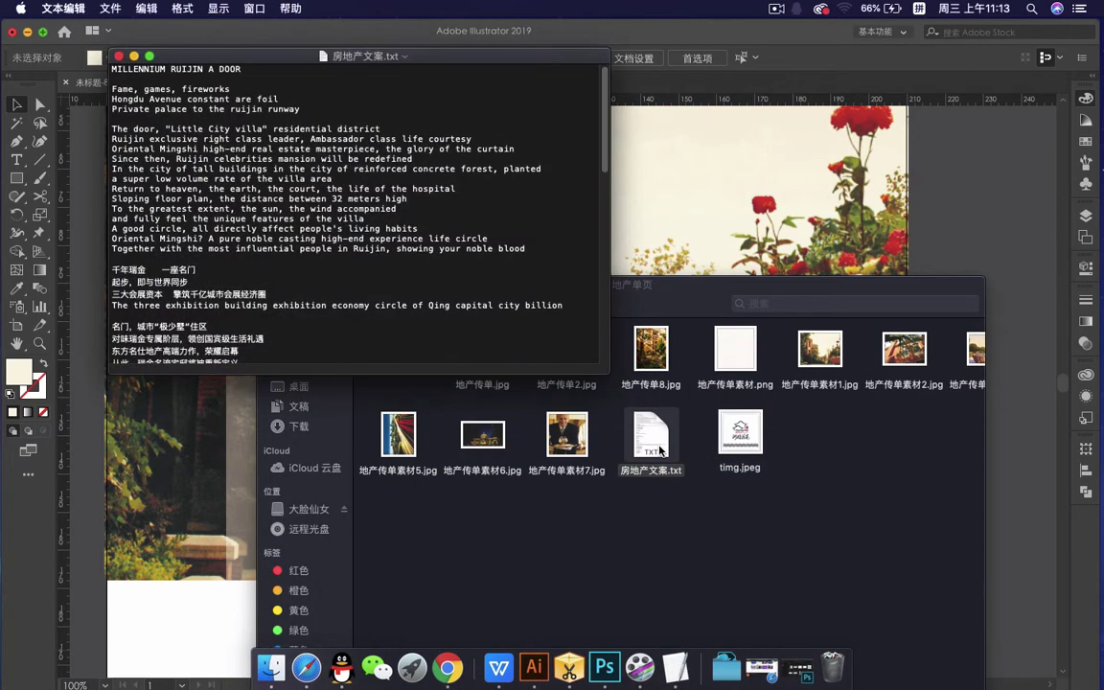
left_click(671, 301)
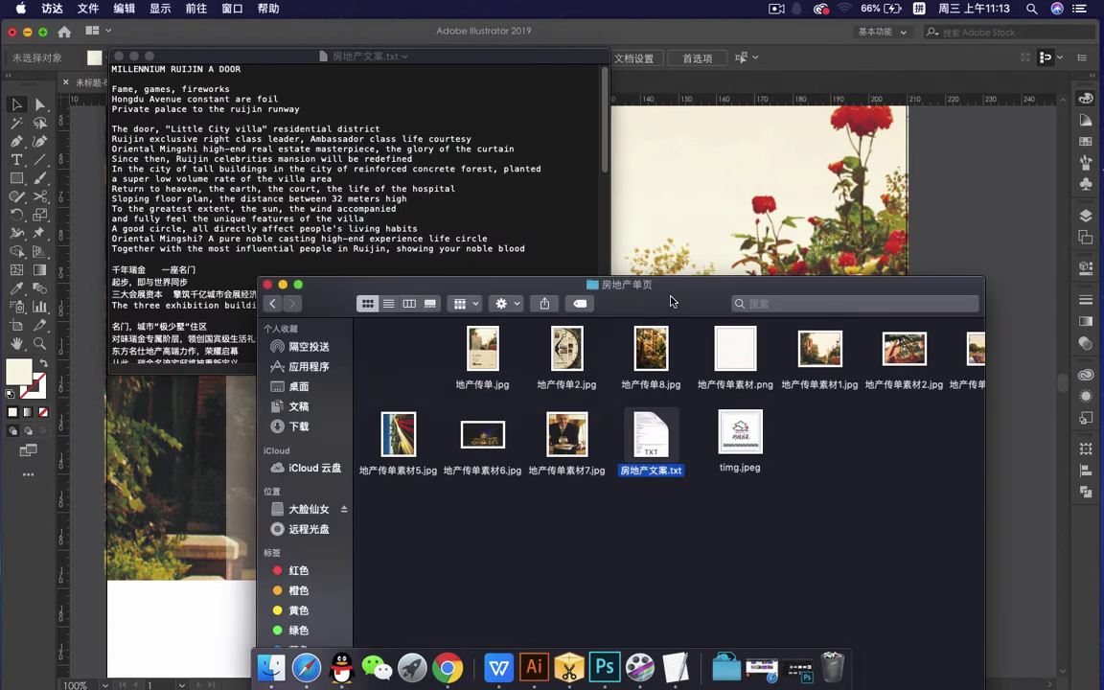
left_click(283, 284)
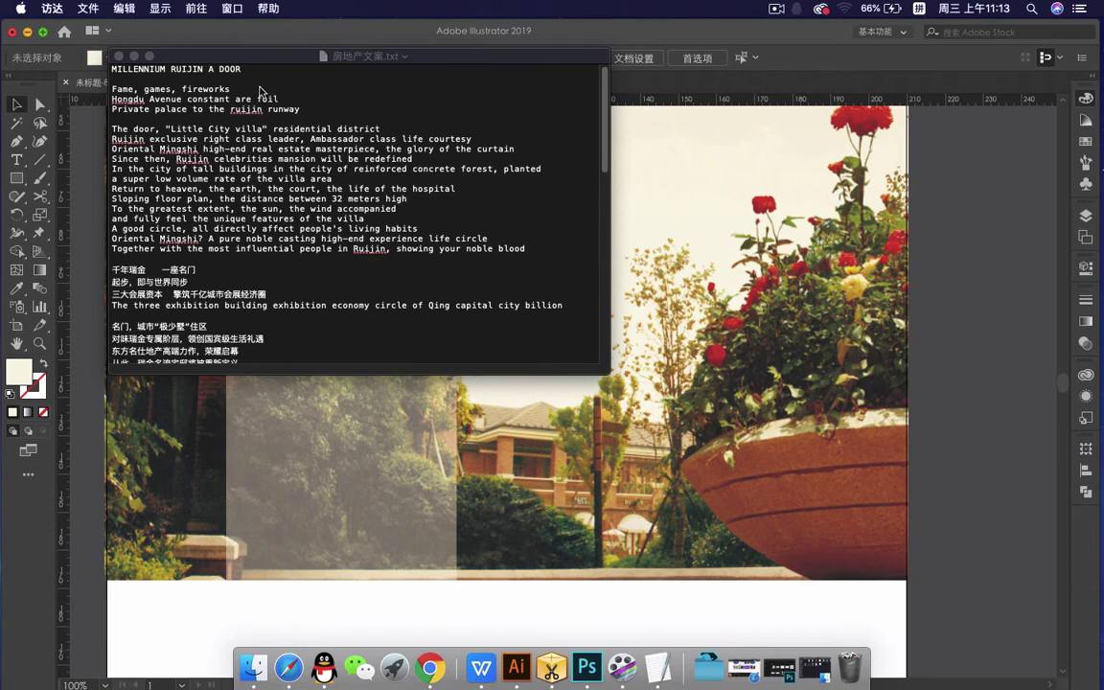
- Copy the line "MILLENNIUM RUIJIN A DOOR" from the text file and paste it as a text object in Illustrator
left_click(114, 72)
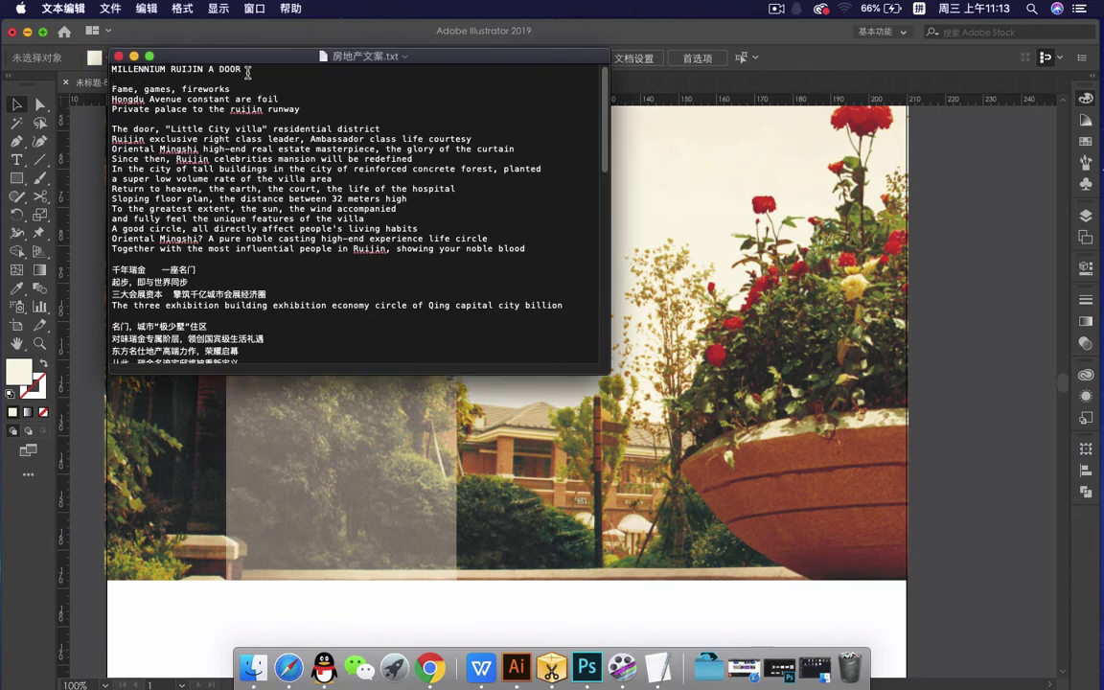
left_click_drag(247, 70, 100, 57)
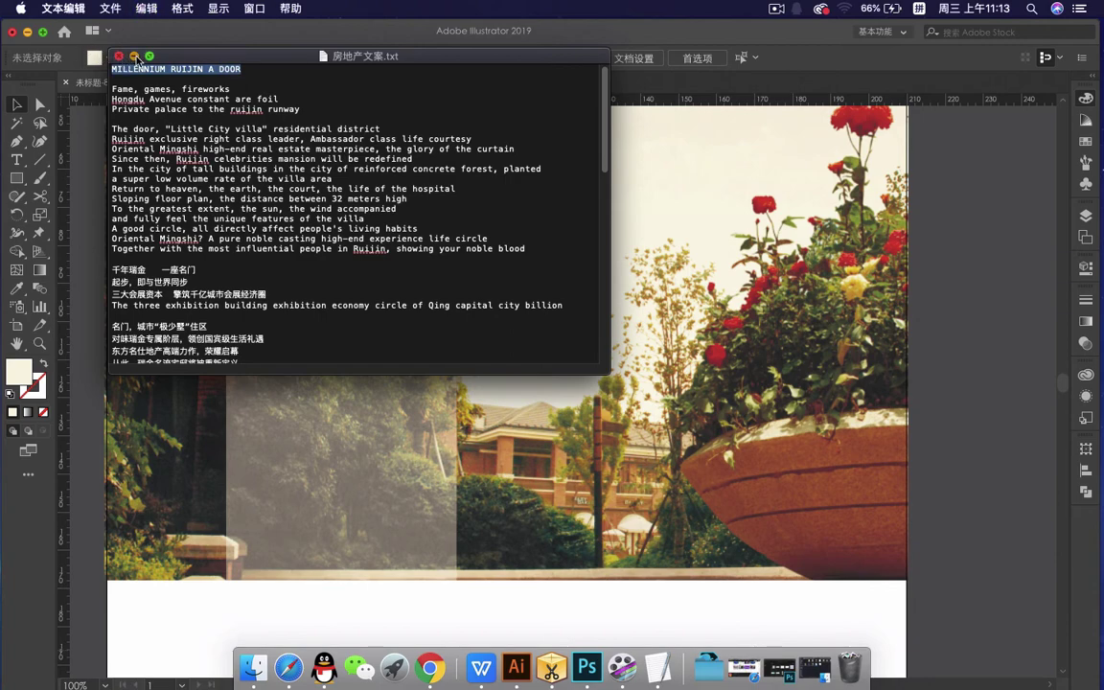
left_click(134, 56)
left_click(17, 159)
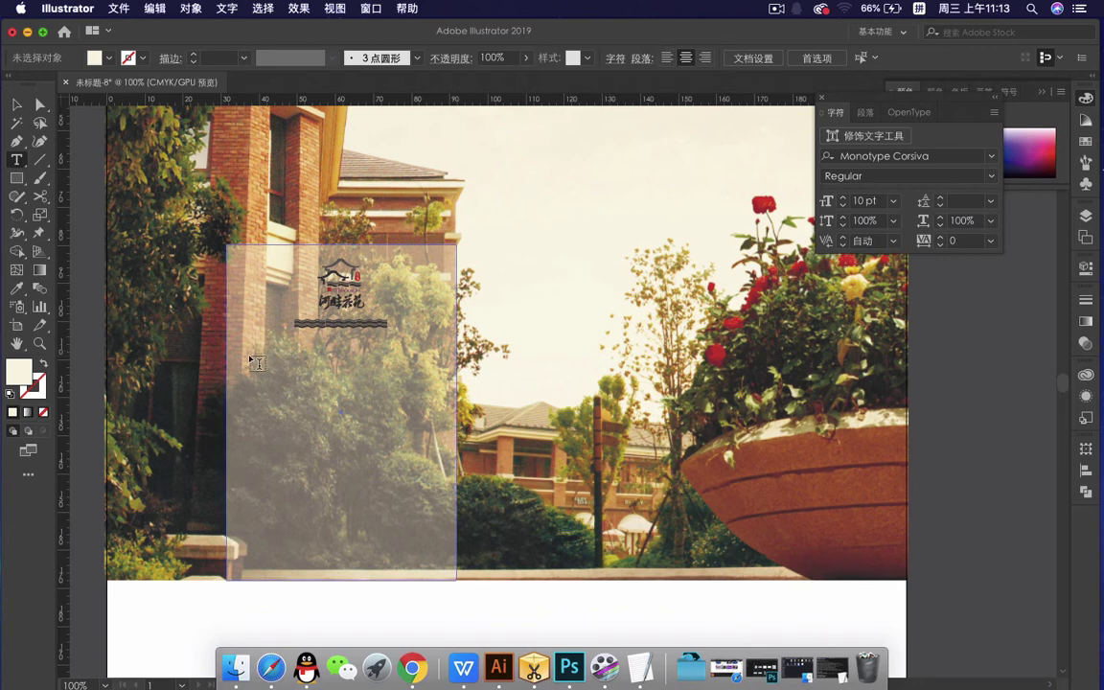
left_click(203, 355)
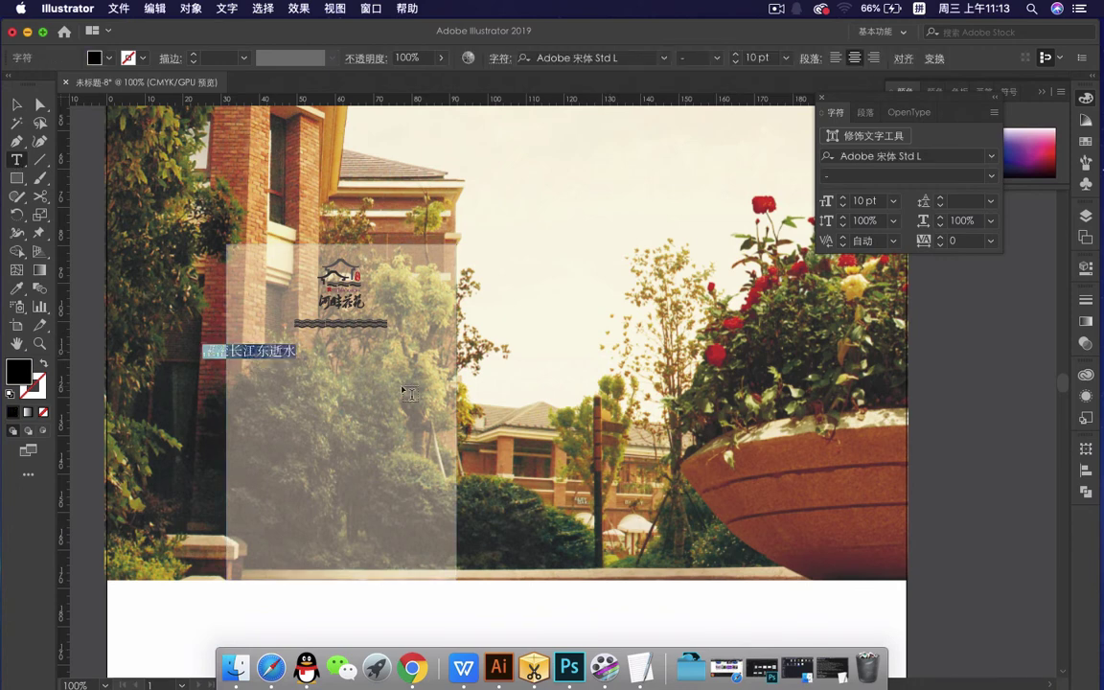
type("HELLENIUM RUIJIN A DOOR")
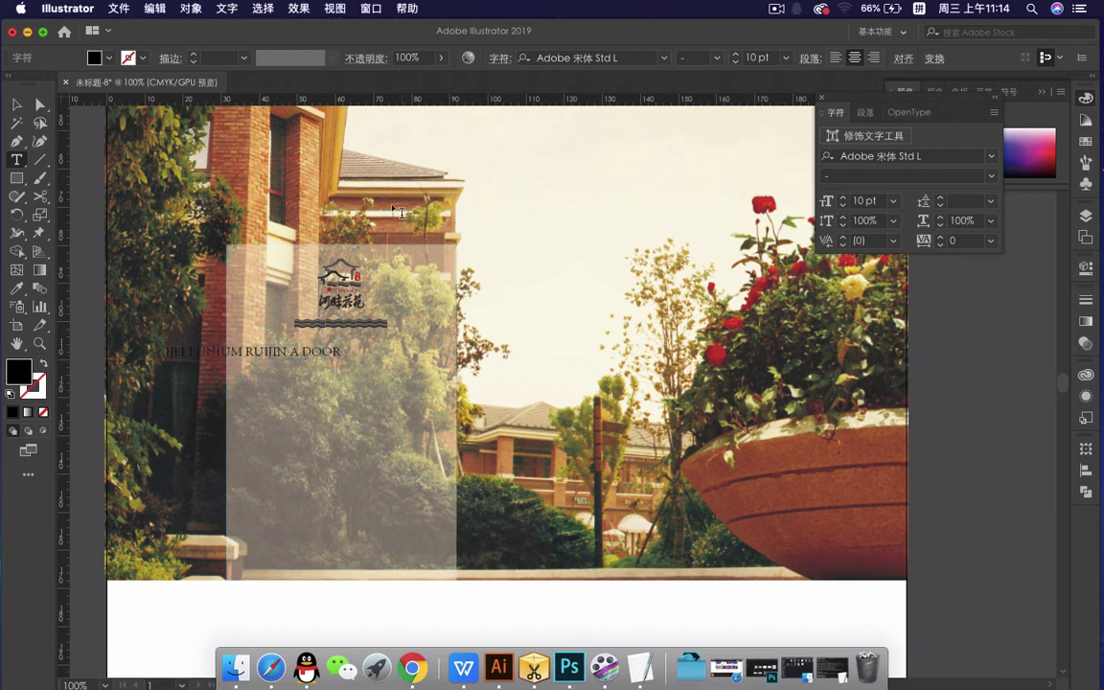
- Move the "MILLENNIUM RUIJIN A DOOR" headline so it sits centred on the panel directly below the logo's wavy line
left_click(17, 104)
left_click(300, 352)
left_click_drag(300, 353, 392, 347)
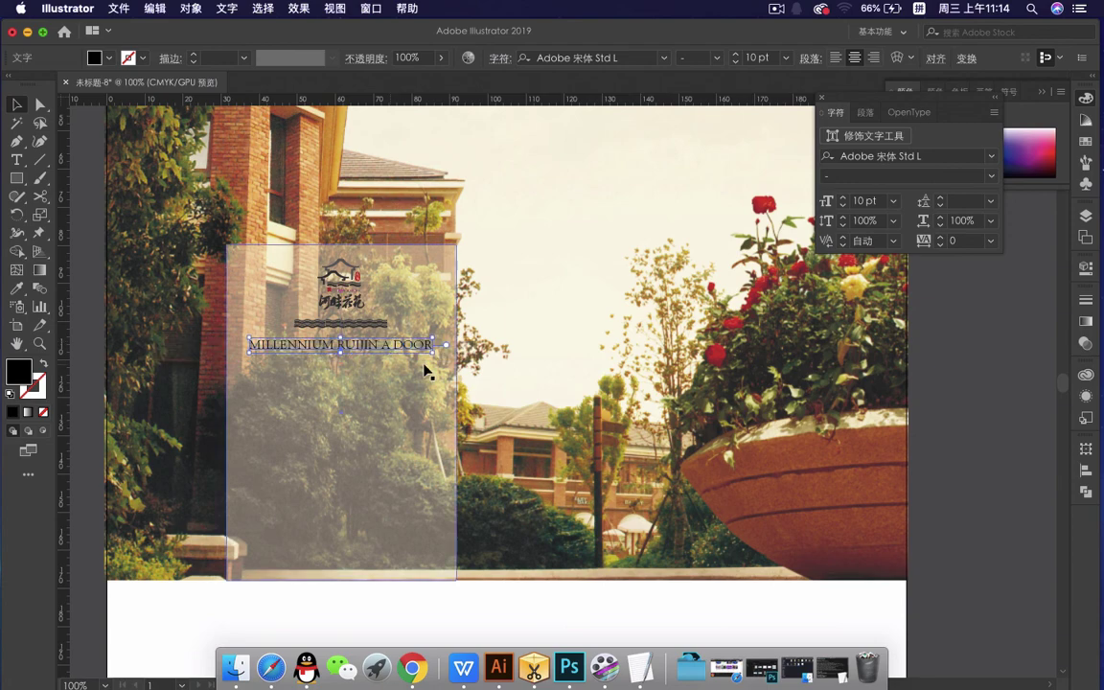
left_click(962, 336)
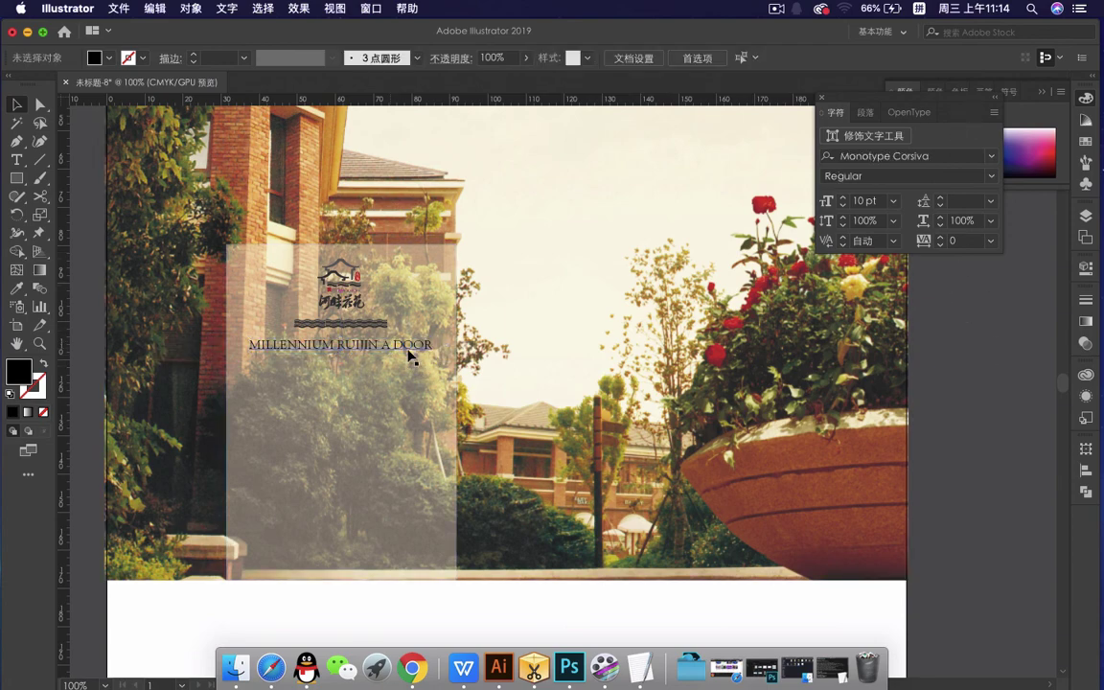
- Copy the English paragraphs from "Fame, games, fireworks" through "showing your noble blood" in the TextEdit document 房地产文案.txt
scroll(406, 361, "down", 1)
scroll(407, 361, "down", 2)
scroll(412, 288, "right", 2)
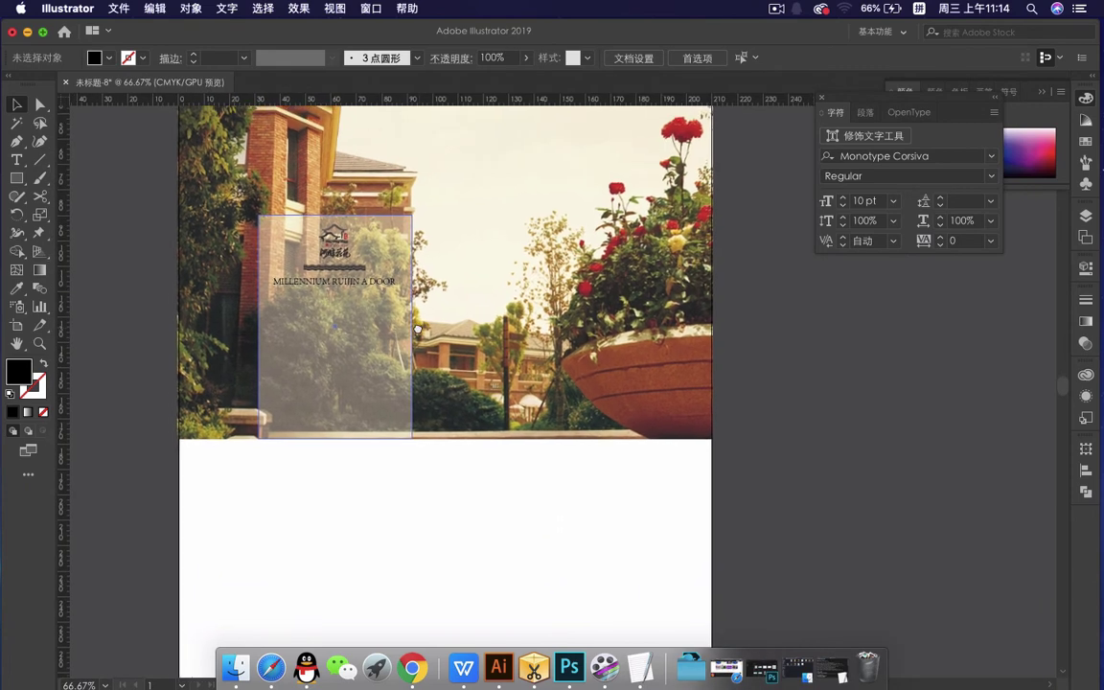
scroll(412, 288, "up", 2)
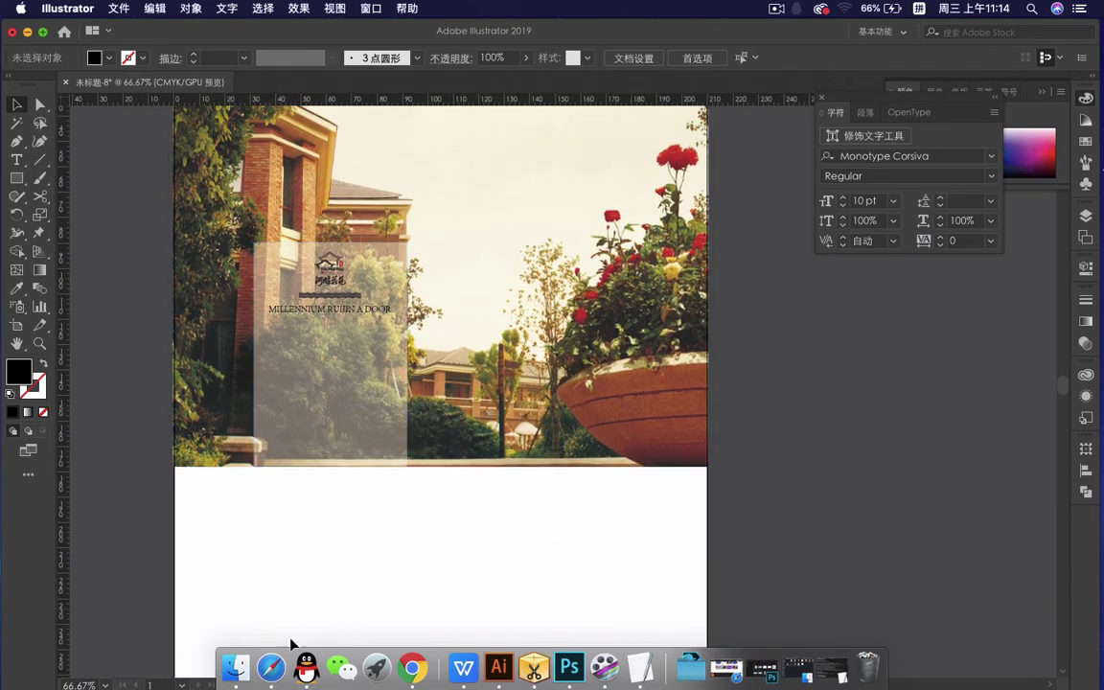
left_click(639, 669)
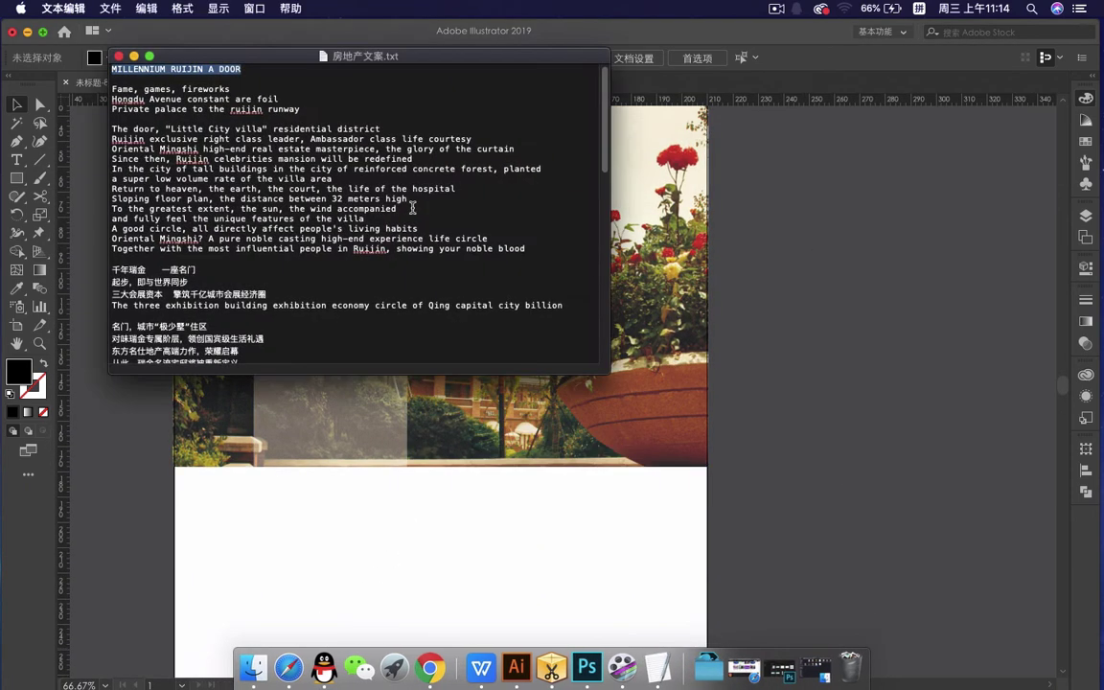
left_click_drag(112, 88, 538, 255)
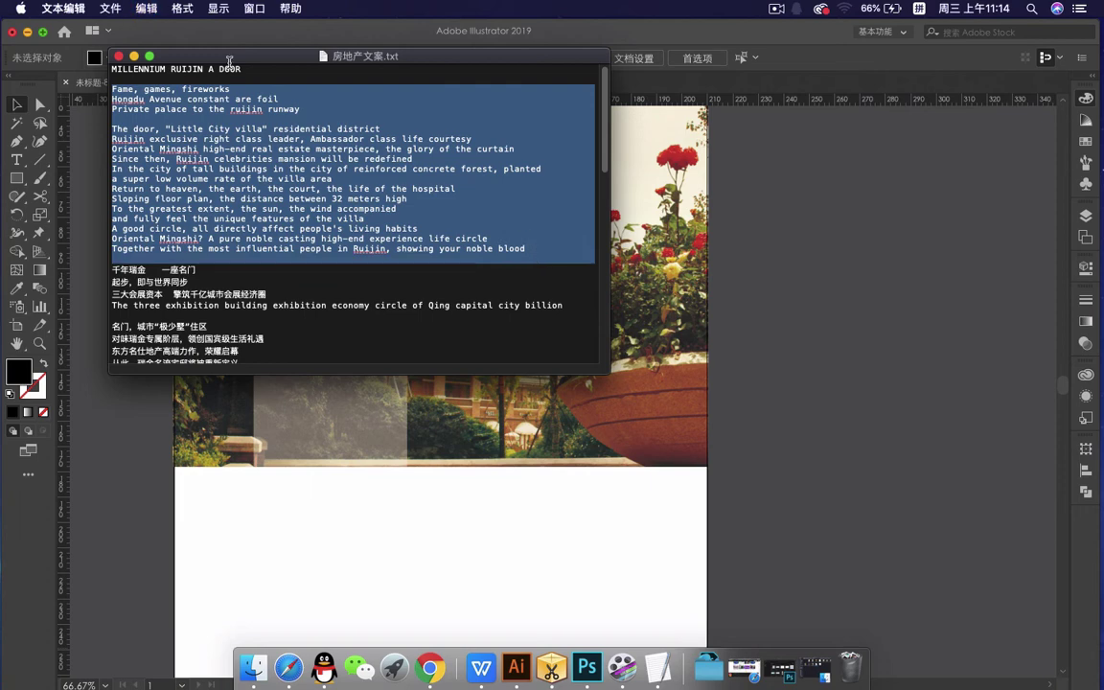
left_click(118, 56)
- Create a text area under the headline, as wide as it and reaching near the panel's lower edge, and paste the copied English paragraphs
key("t")
key("super+t")
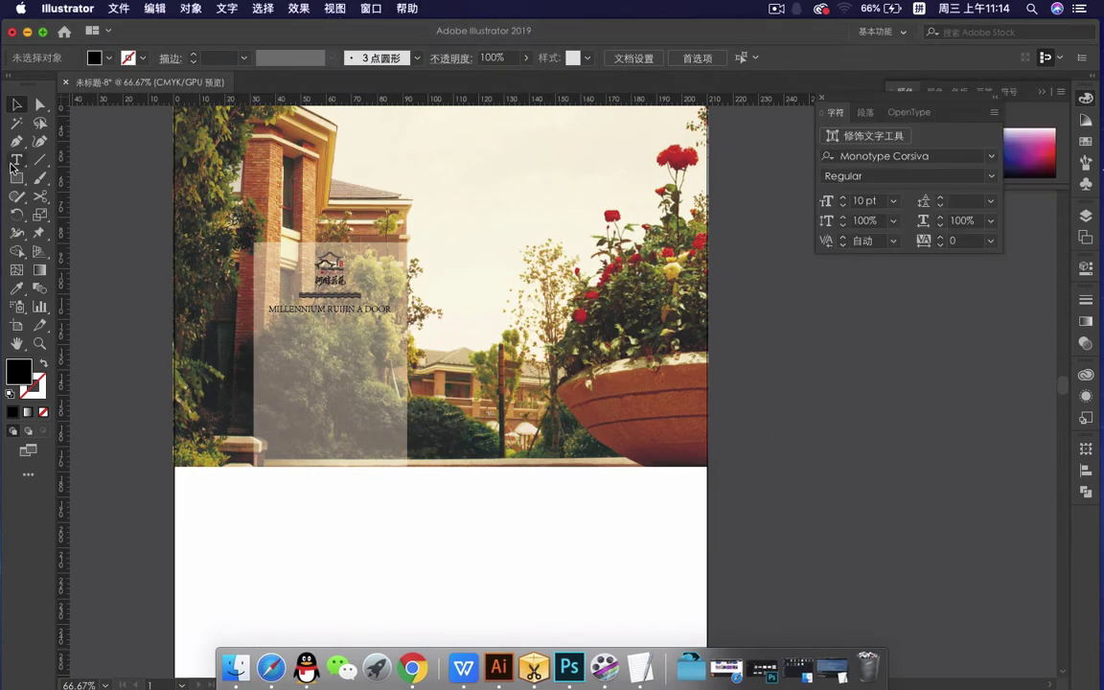
left_click(320, 362, "super")
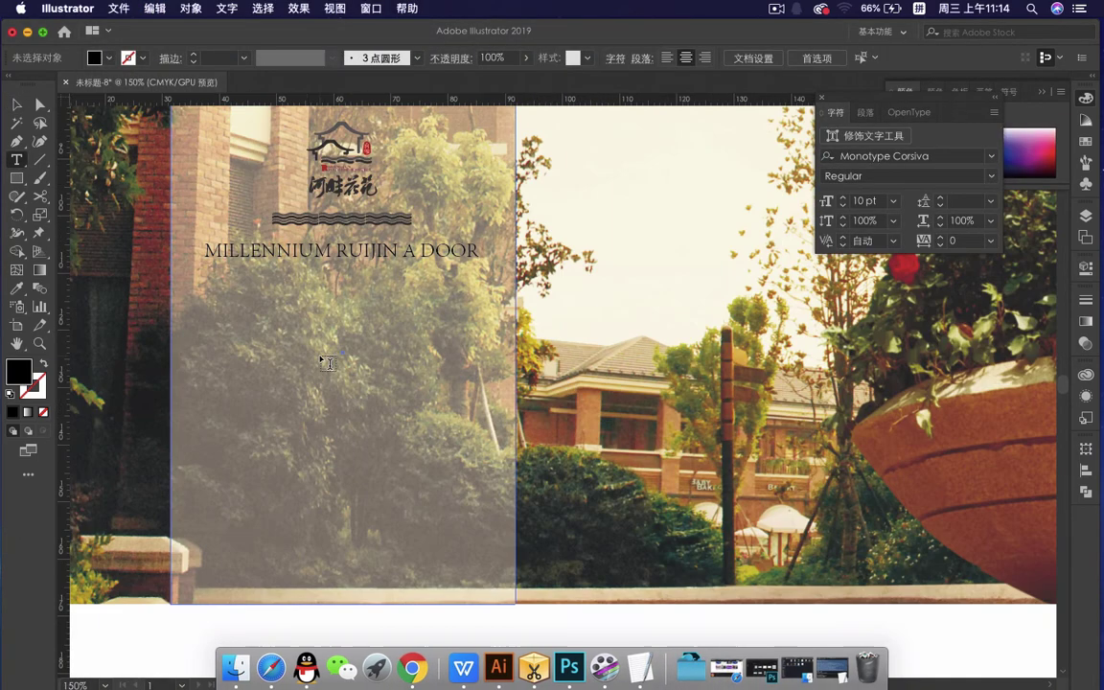
left_click_drag(466, 341, 490, 287)
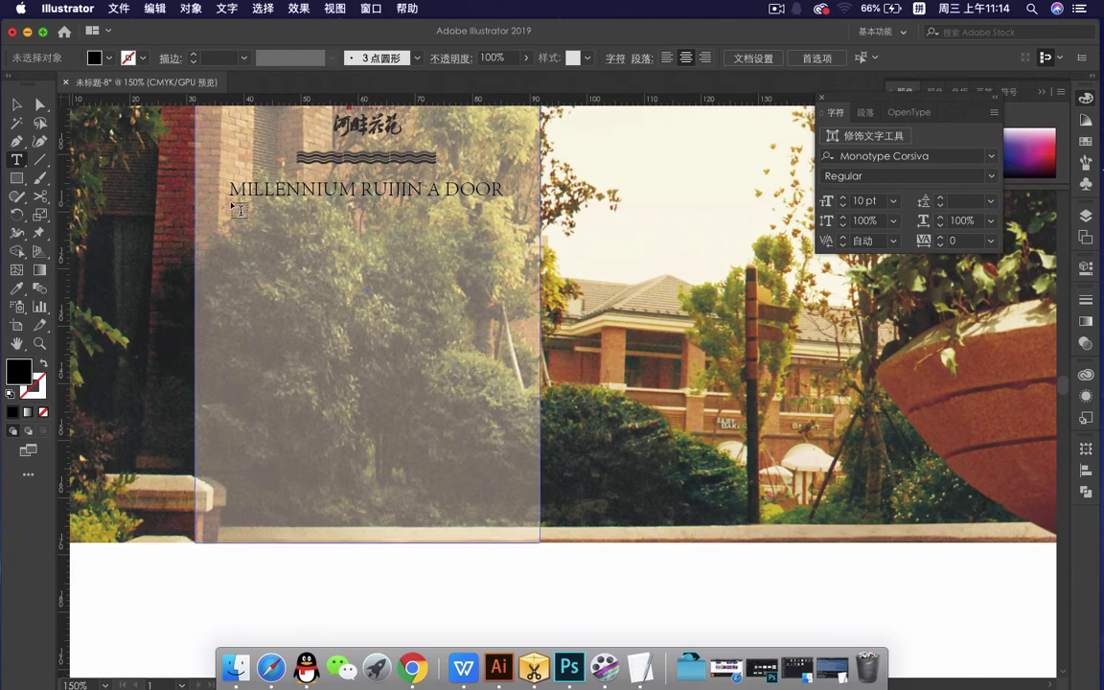
left_click_drag(230, 204, 513, 532)
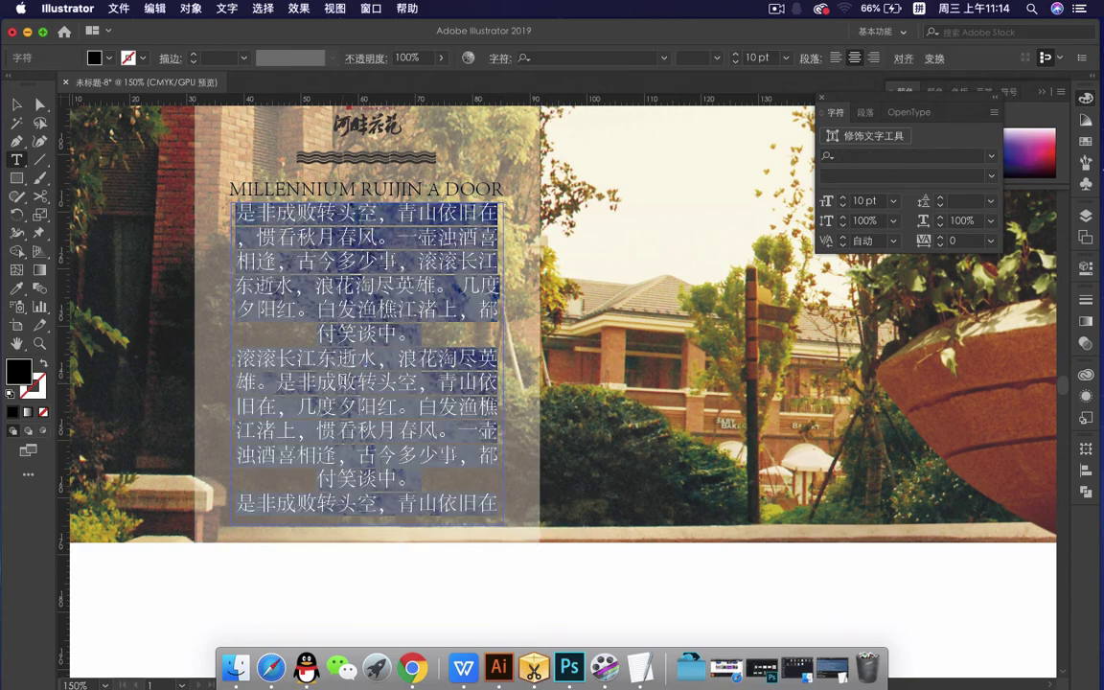
type("Fame, games, fireworks Hongdu Avenue constant are foil Private palace to the ruijin runway  The door, \"Little City villa\" residential district Ruijin exclusive eight class leader, Ambassador class life courtesy Oriental Mingshi high-end real estate masterpiece, the glory of the curtain Since then, Ruijin celebrities mansion will be redefined")
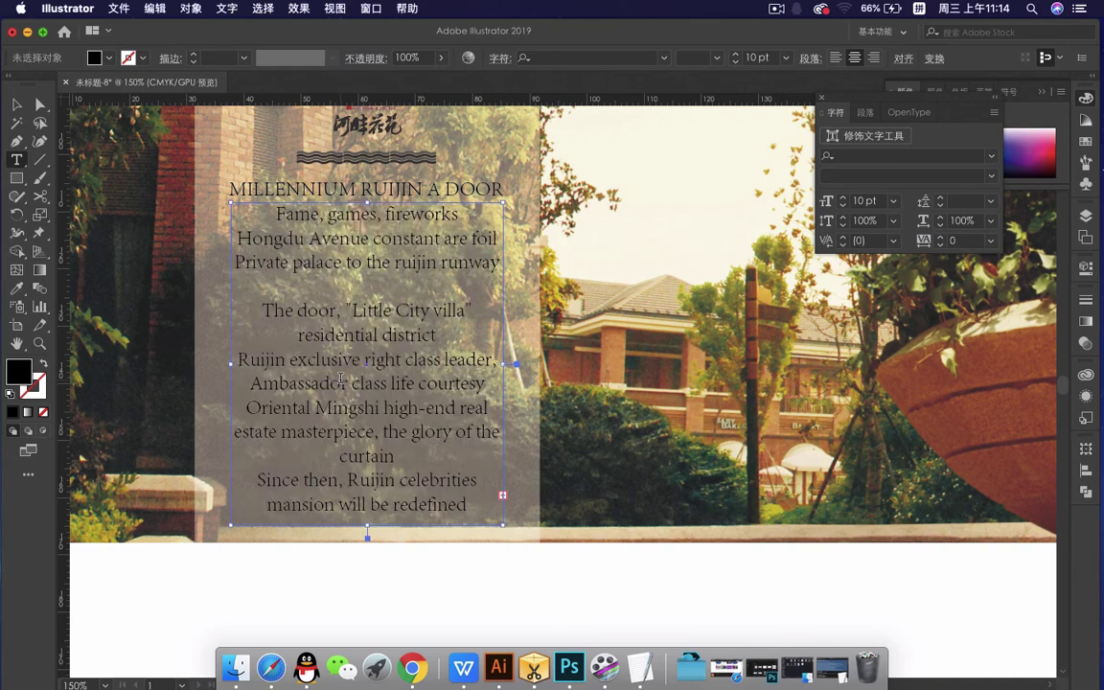
- Set the font size of all the English paragraph text on the panel to 6 pt
key("ctrl+a")
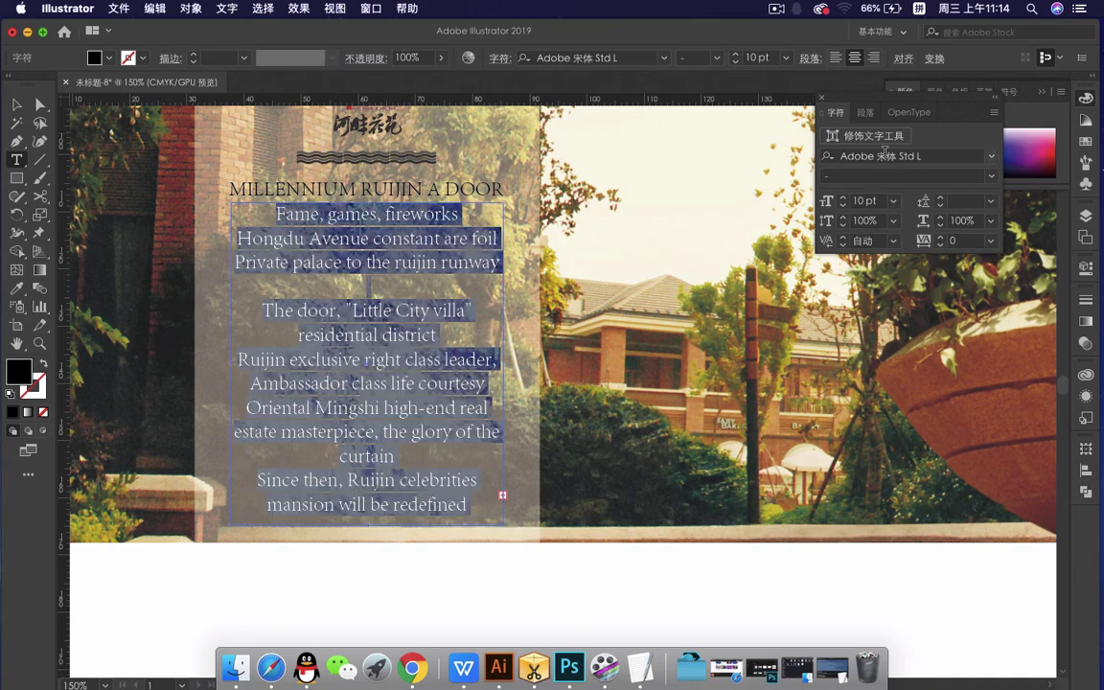
left_click(868, 201)
key("Down")
key("Down")
key("Down")
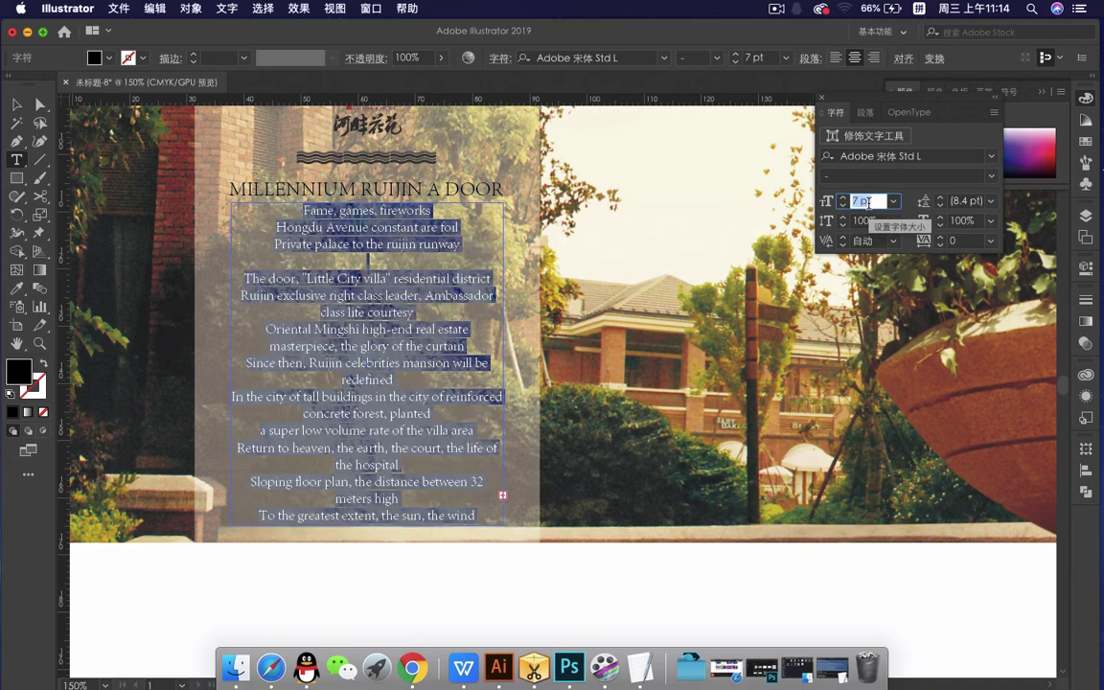
key("Down")
key("Down")
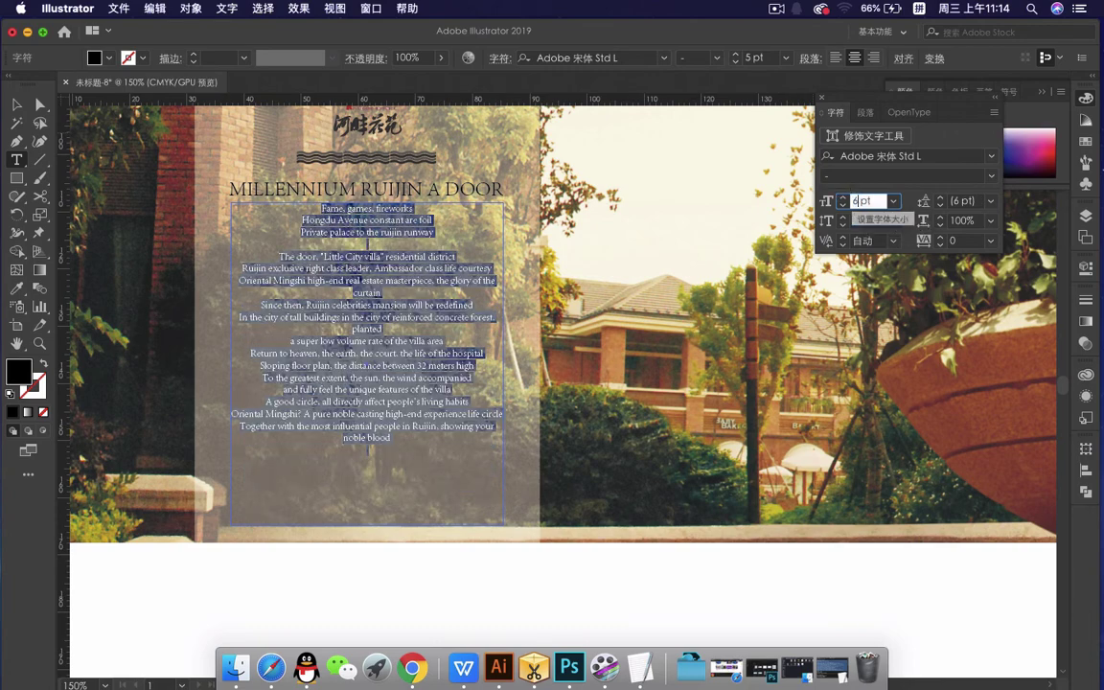
key("Return")
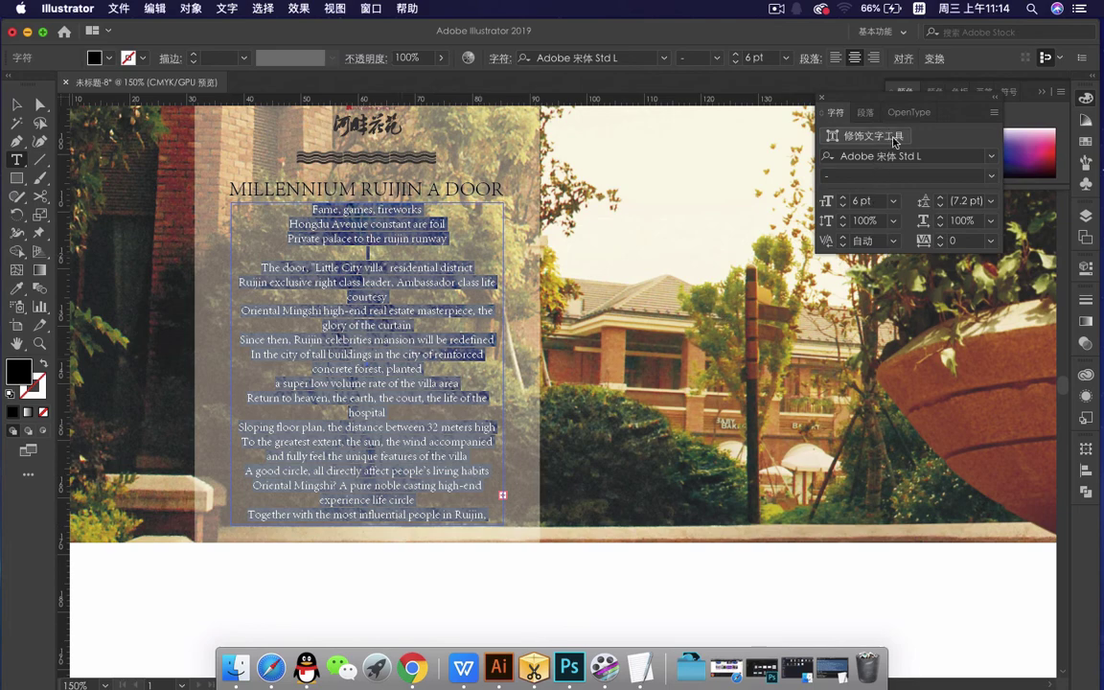
- Change the English paragraphs' font to Monotype Corsiva and close the character settings
left_click(991, 160)
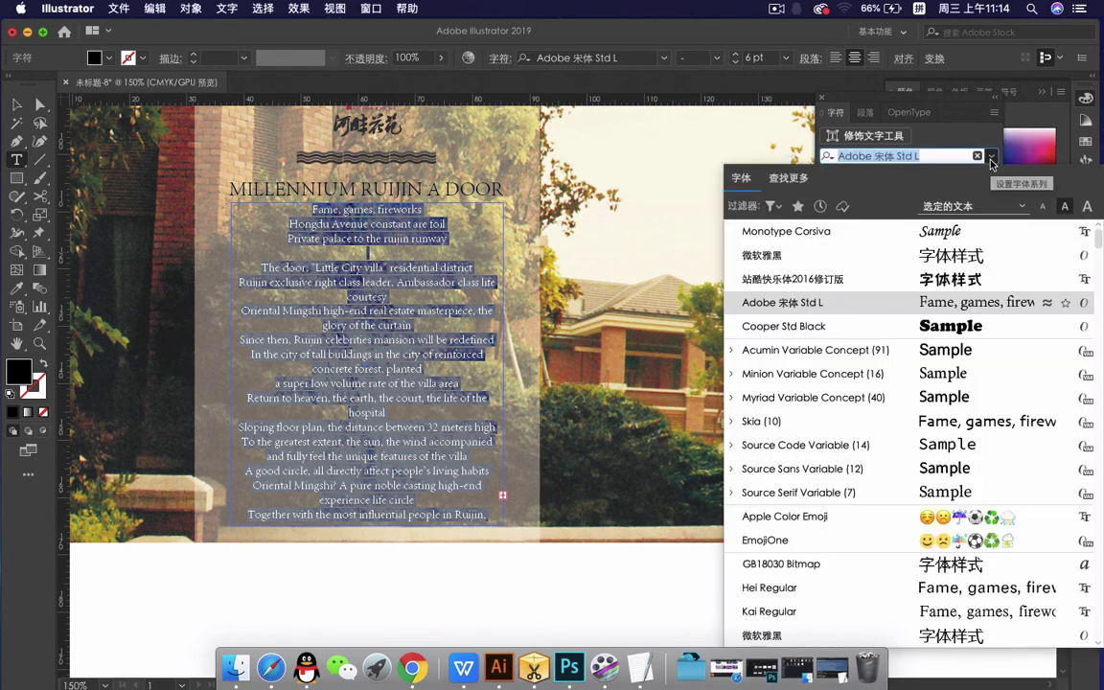
left_click(952, 239)
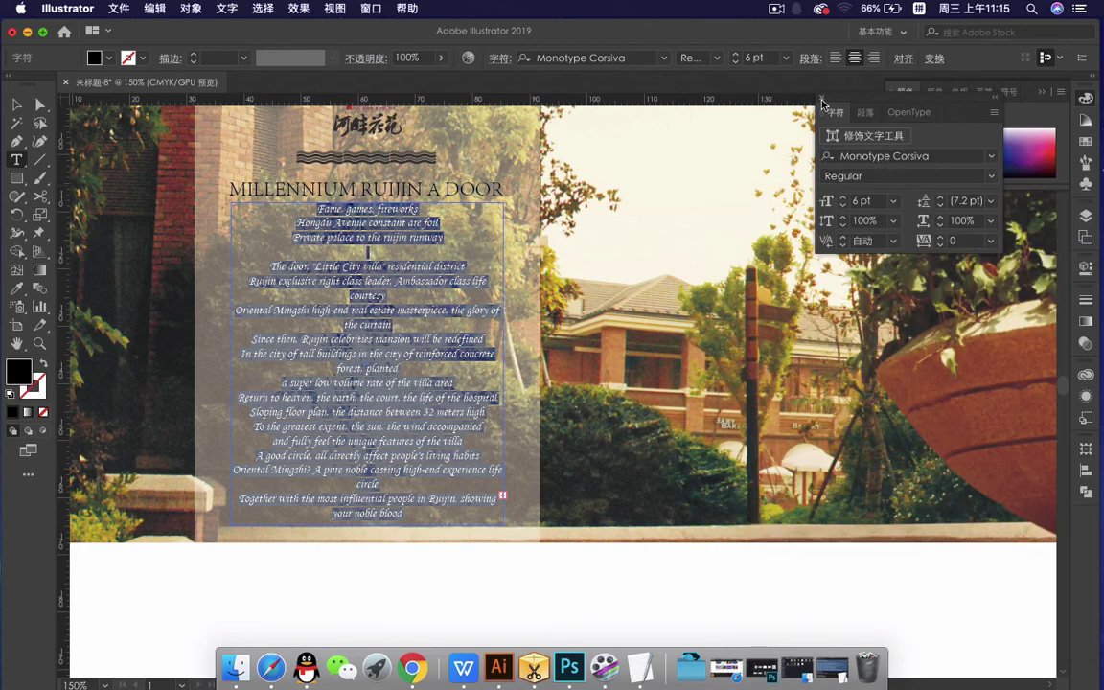
left_click(821, 100)
- Set the fill colour of the English paragraph text object to dark grey 282828
left_click(17, 104)
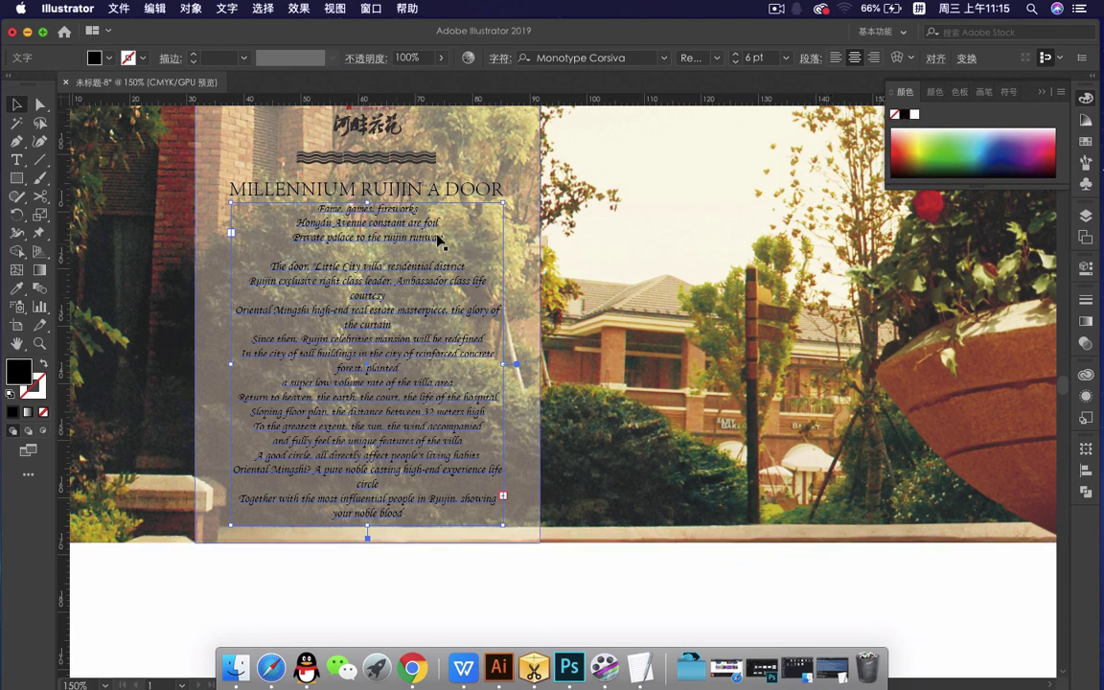
double_click(18, 371)
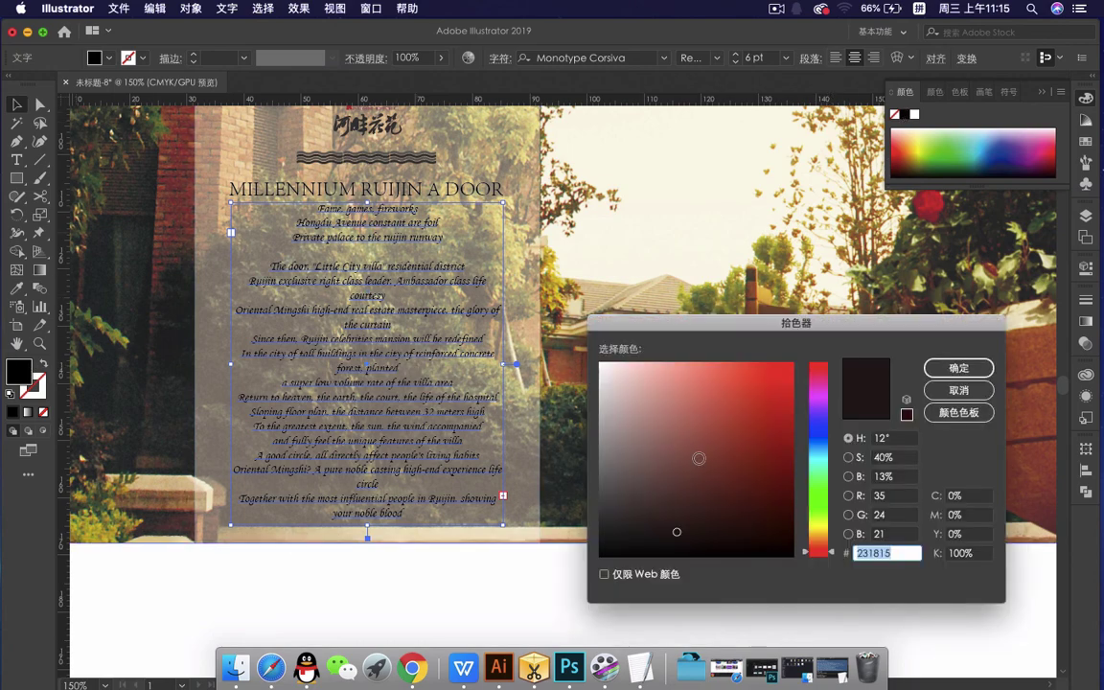
type("282828")
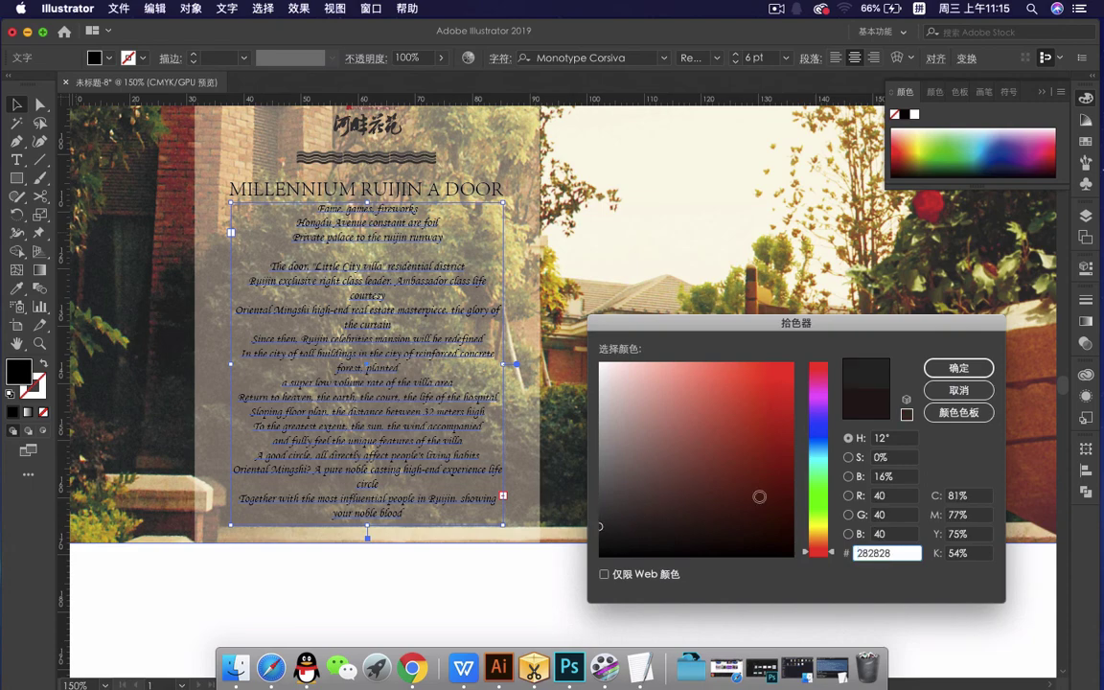
left_click(958, 368)
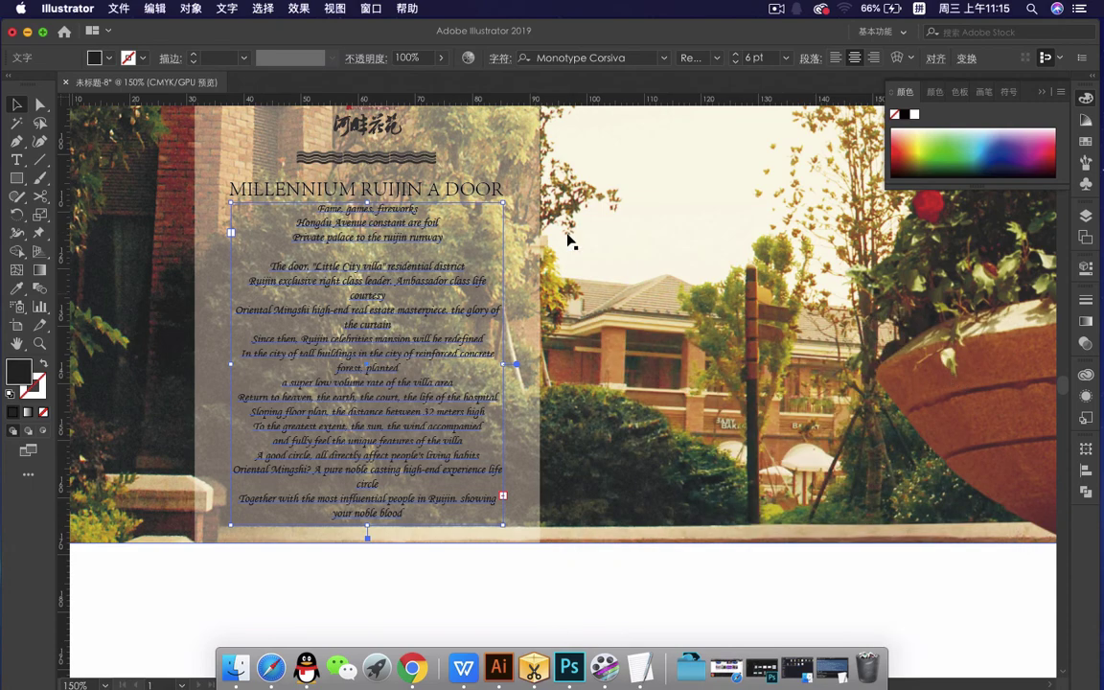
- Set the fill colour of the "MILLENNIUM RUIJIN A DOOR" headline to 282828
left_click(436, 187)
double_click(19, 369)
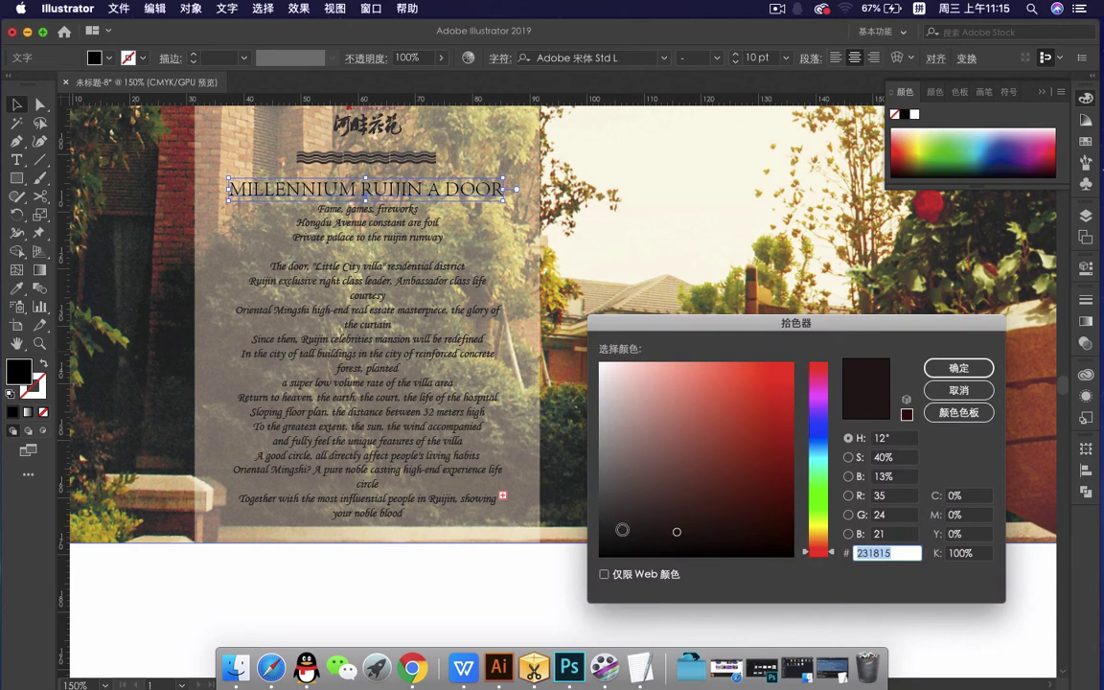
type("282828")
left_click(958, 368)
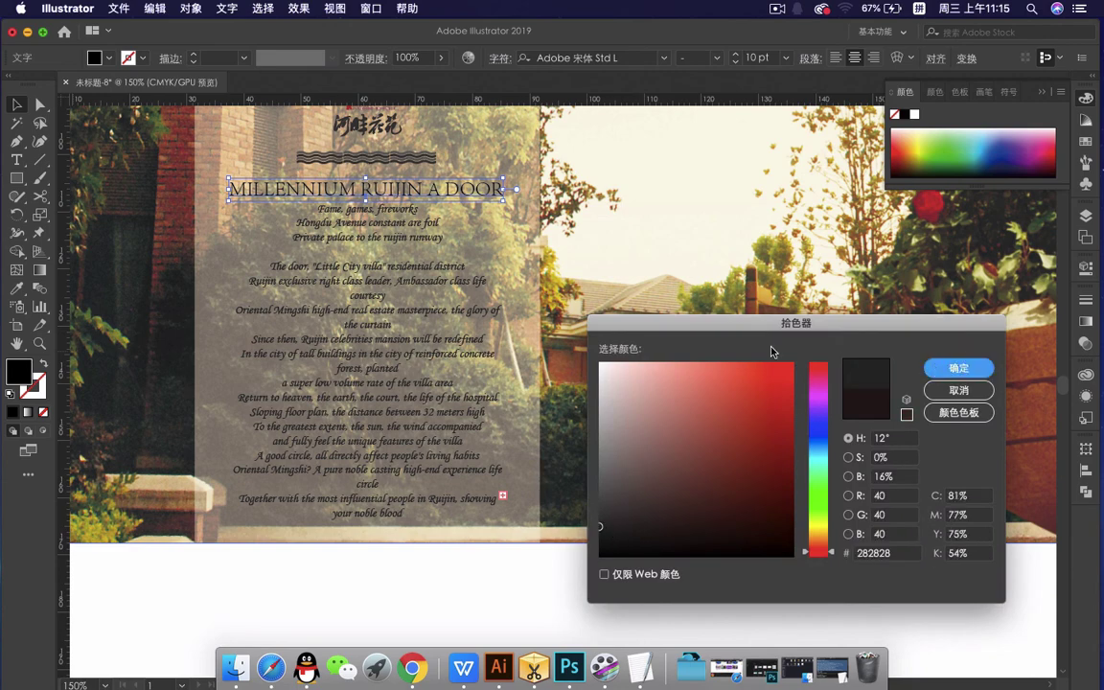
- Deselect everything and examine the flyer layout, from the corner logo and text panel to the blank area below the photo
left_click(574, 258)
key("super+minus")
key("super+minus")
key("super+minus")
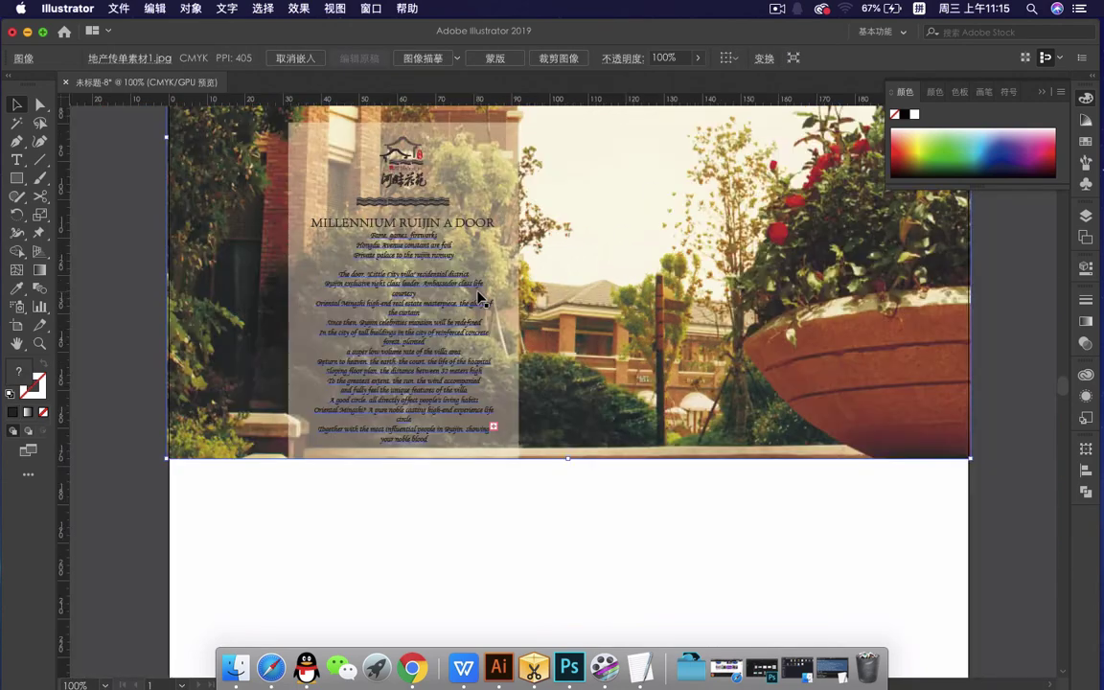
scroll(529, 320, "up", 2)
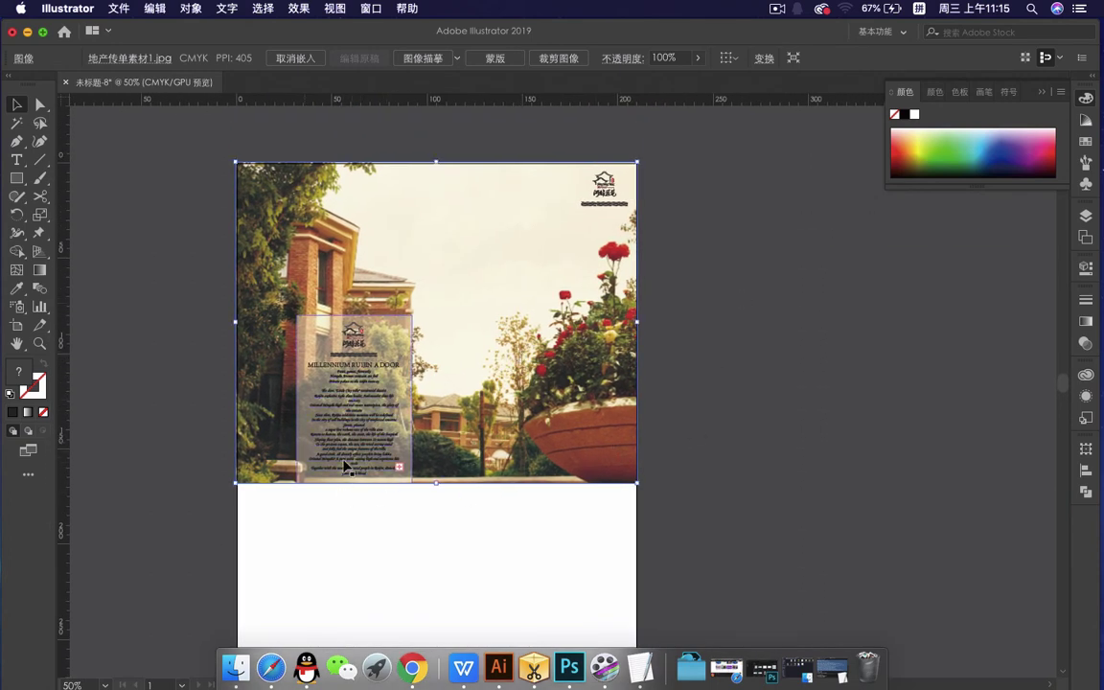
left_click(902, 419)
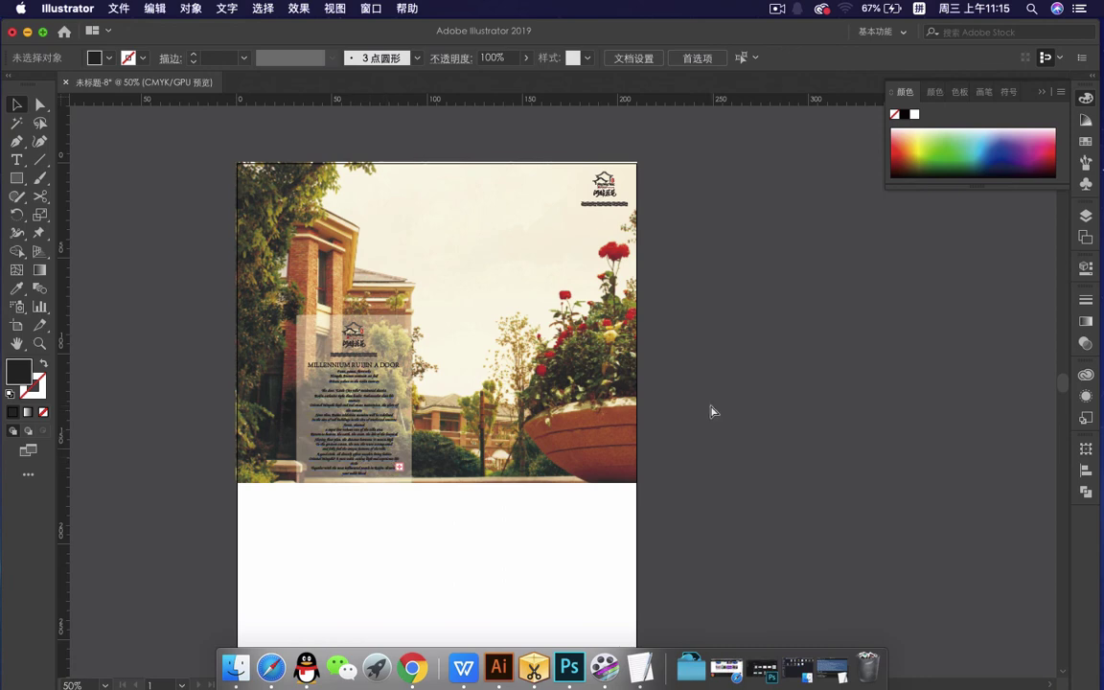
key("super+1")
scroll(669, 285, "up", 5)
scroll(669, 285, "right", 3)
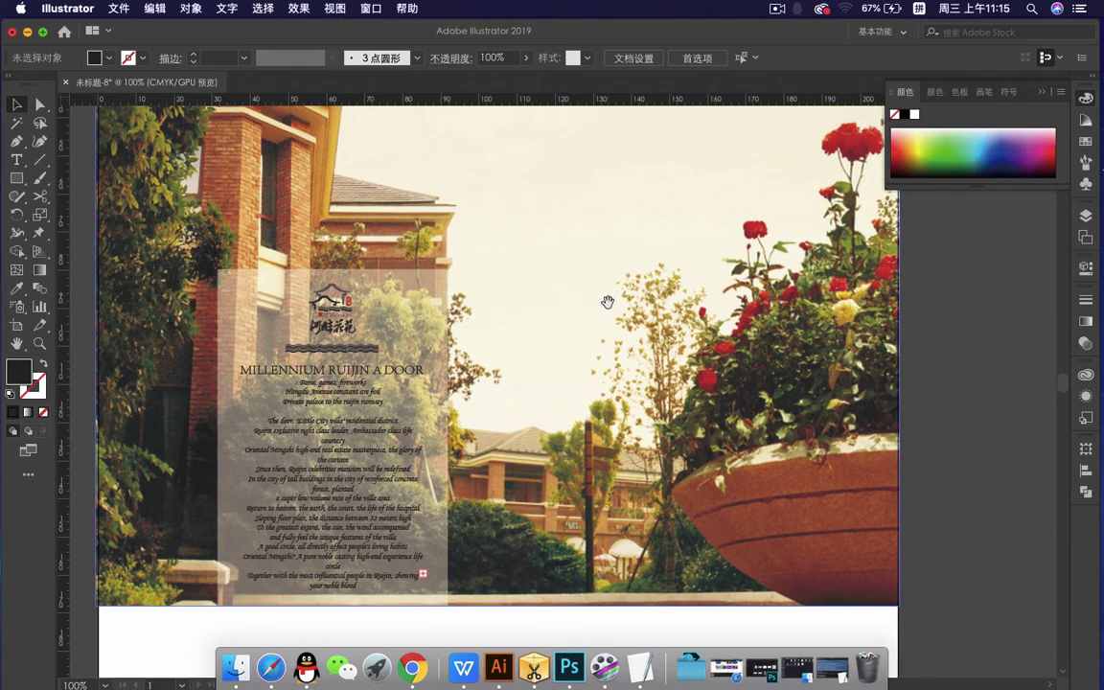
scroll(610, 288, "up", 5)
scroll(610, 288, "right", 3)
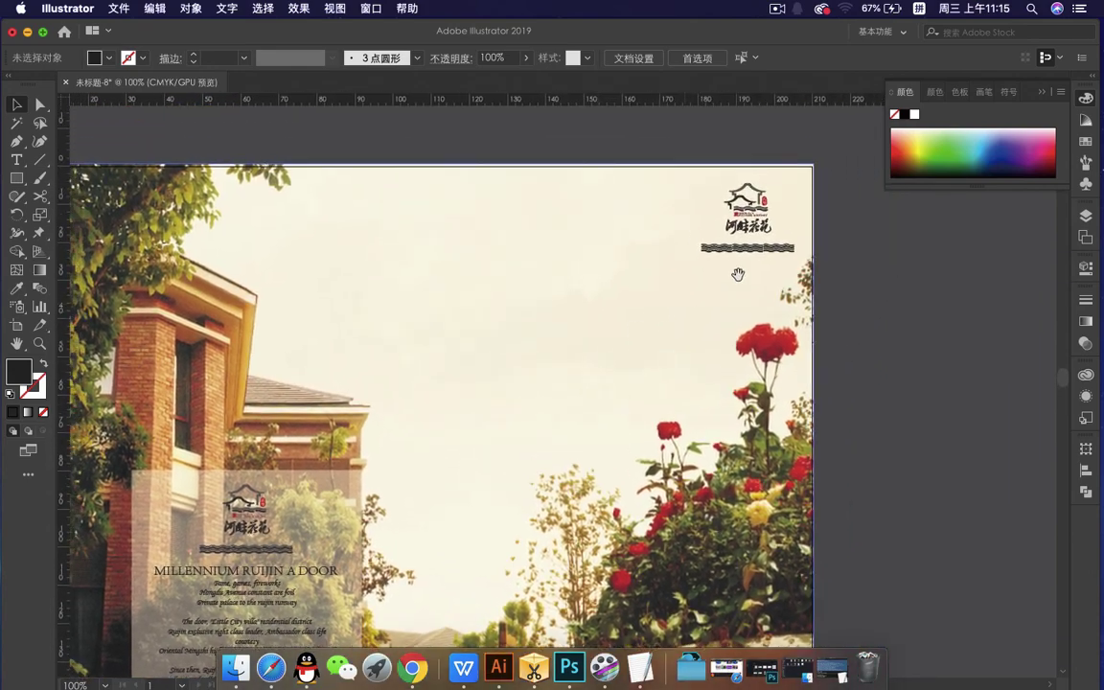
scroll(641, 264, "down", 5)
scroll(650, 337, "up", 4)
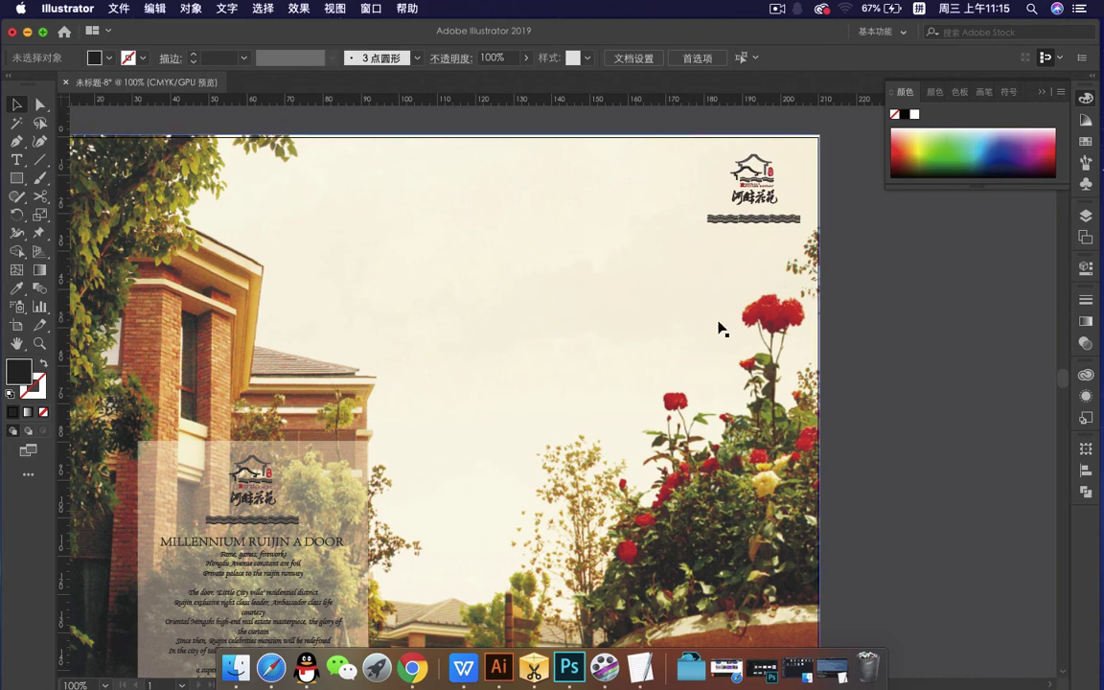
scroll(586, 436, "down", 15)
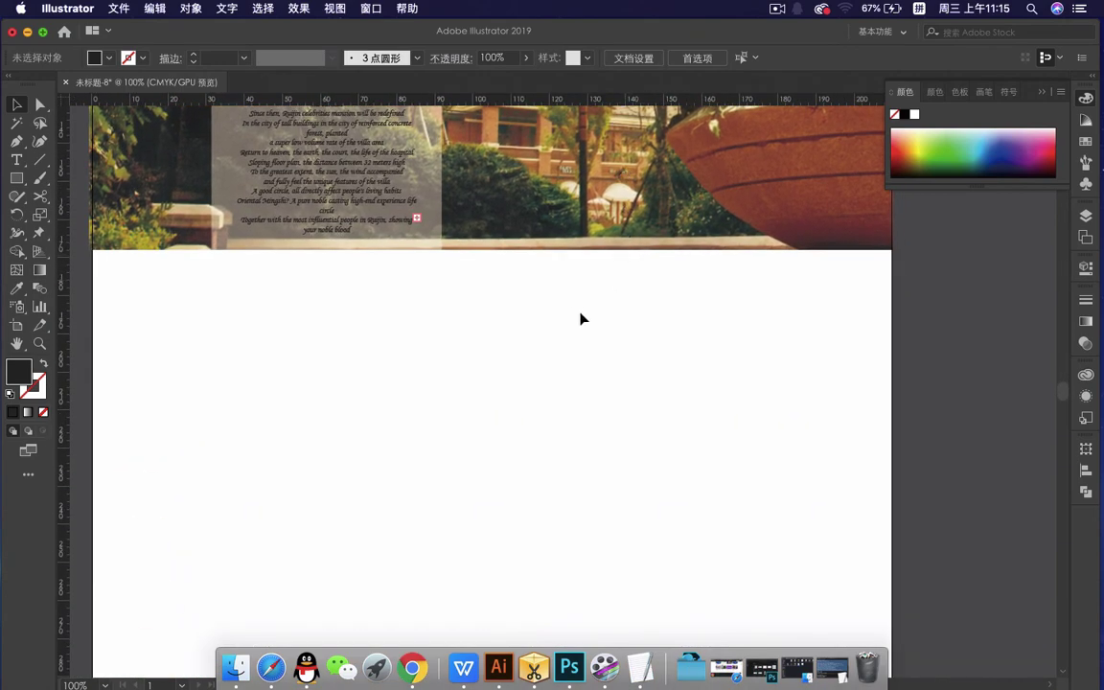
key("super+minus")
key("super+minus")
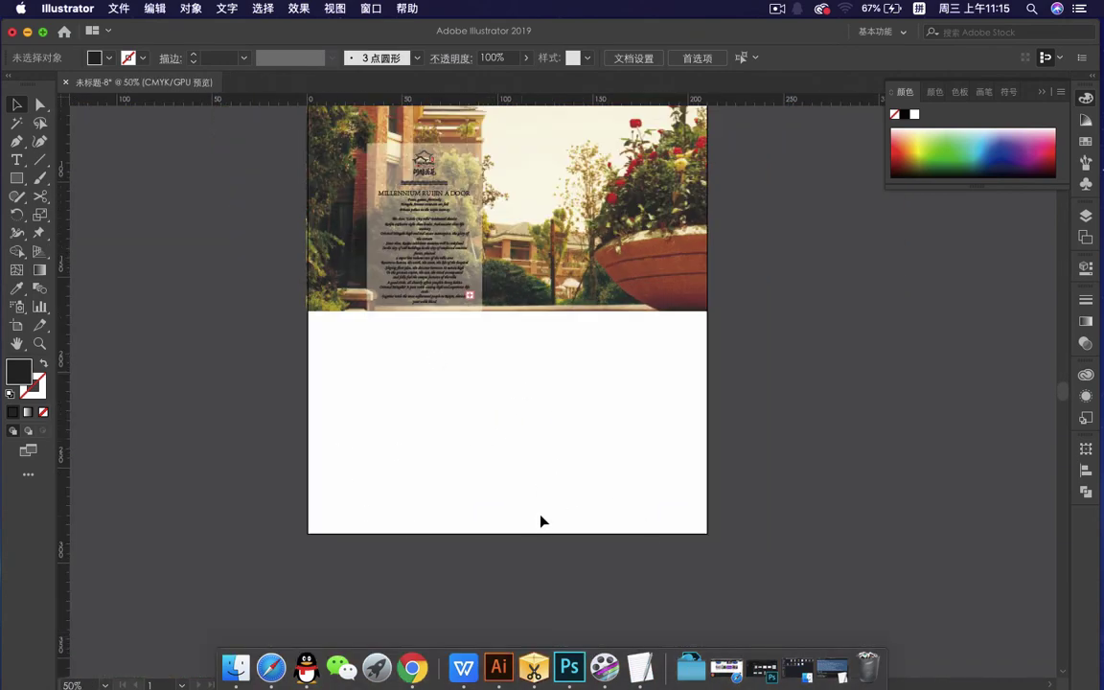
left_click_drag(640, 304, 560, 328)
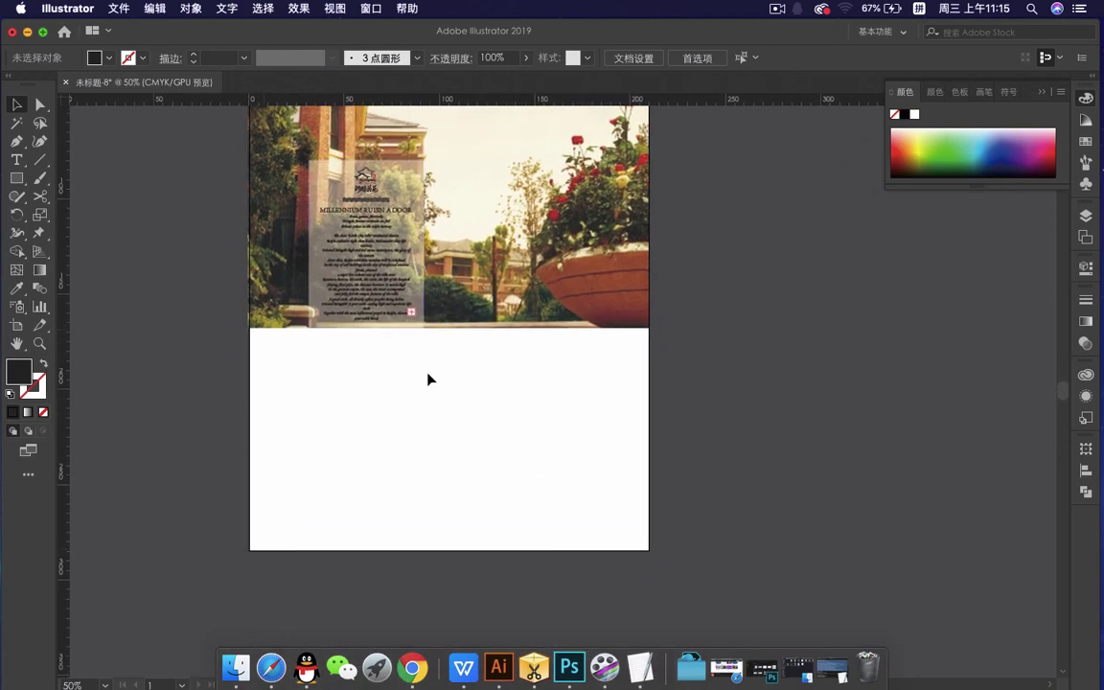
left_click_drag(533, 378, 540, 479)
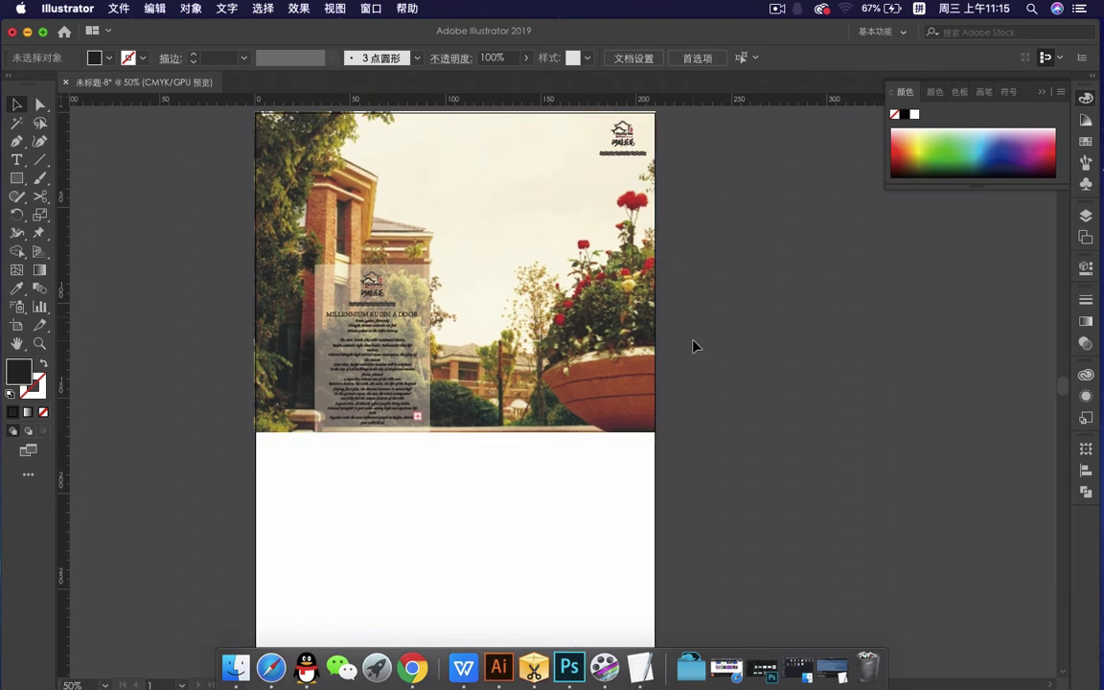